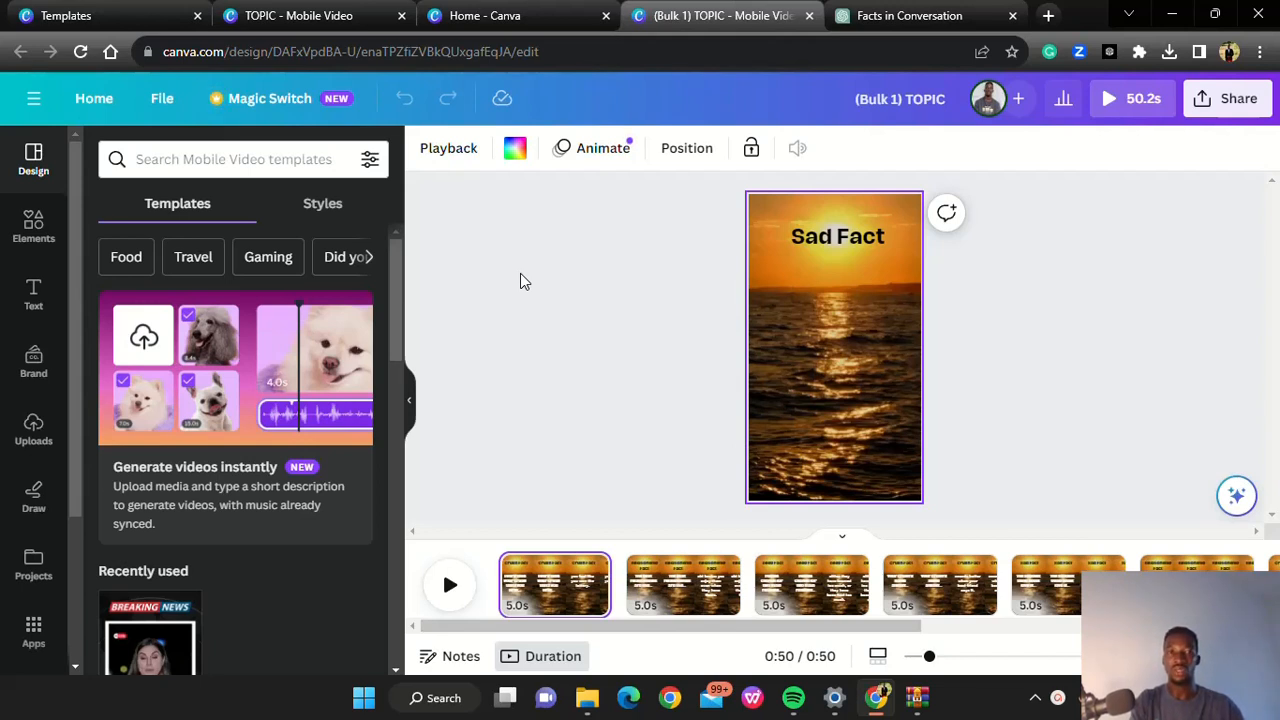
Open YouTube Shorts in a new browser tab, view two example Shorts, and pause the second one
{"action": "left_click", "coordinate": [1048, 15]}
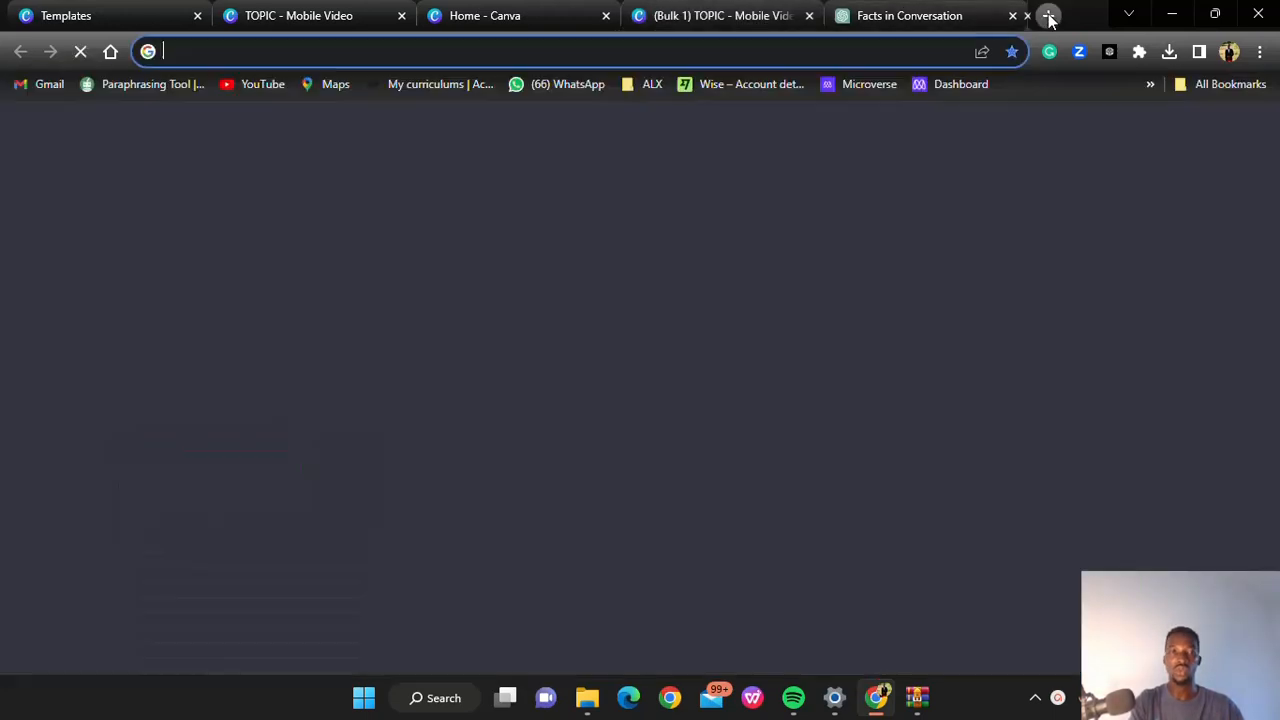
{"action": "left_click", "coordinate": [240, 86]}
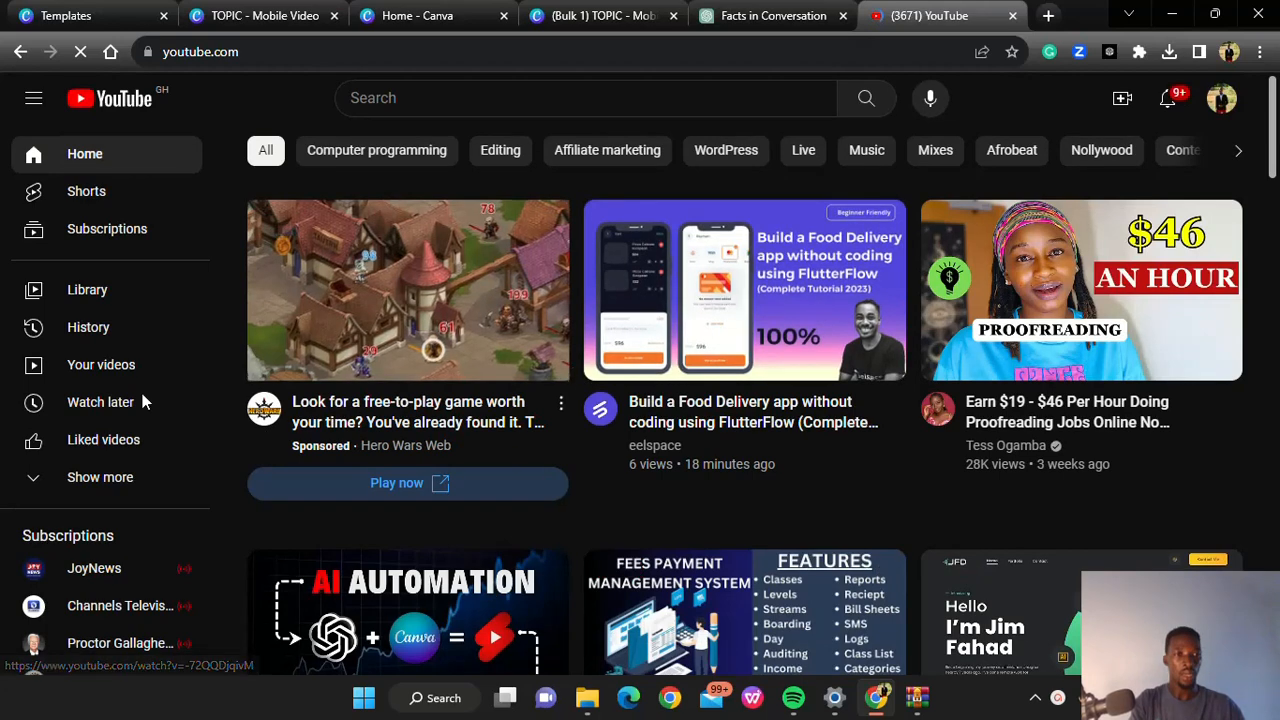
{"action": "left_click", "coordinate": [82, 200]}
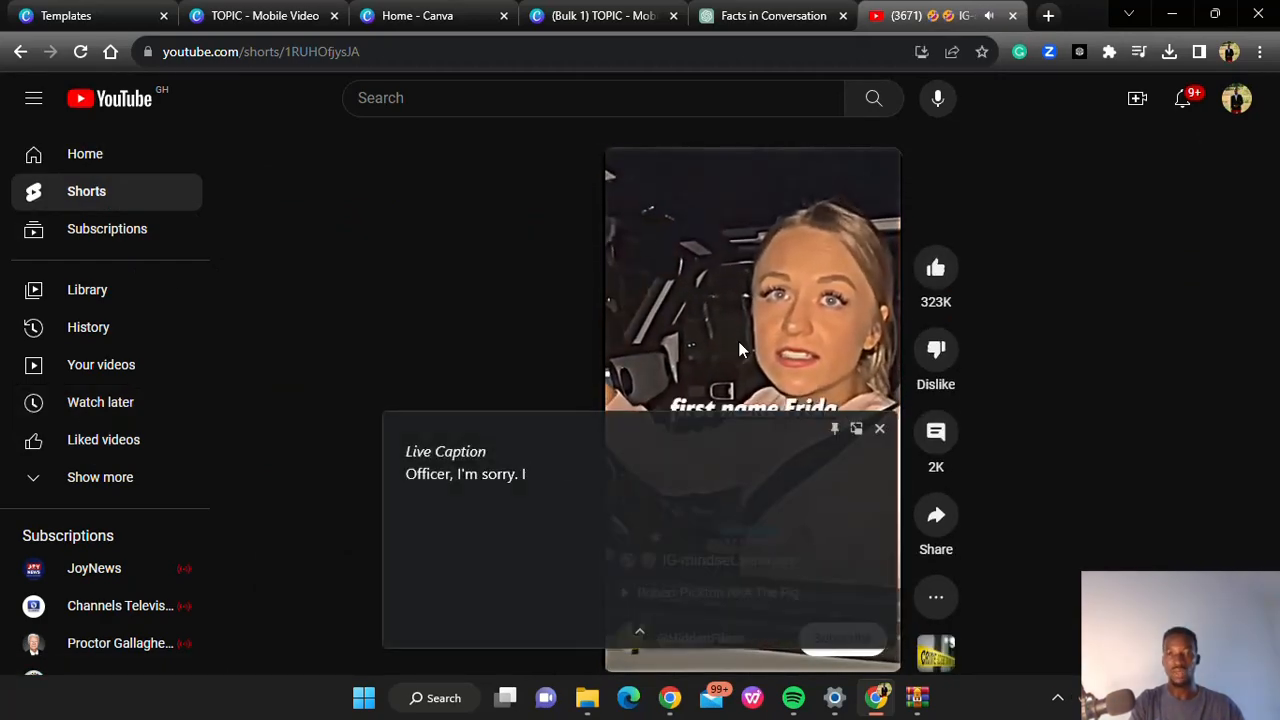
{"action": "left_click", "coordinate": [879, 429]}
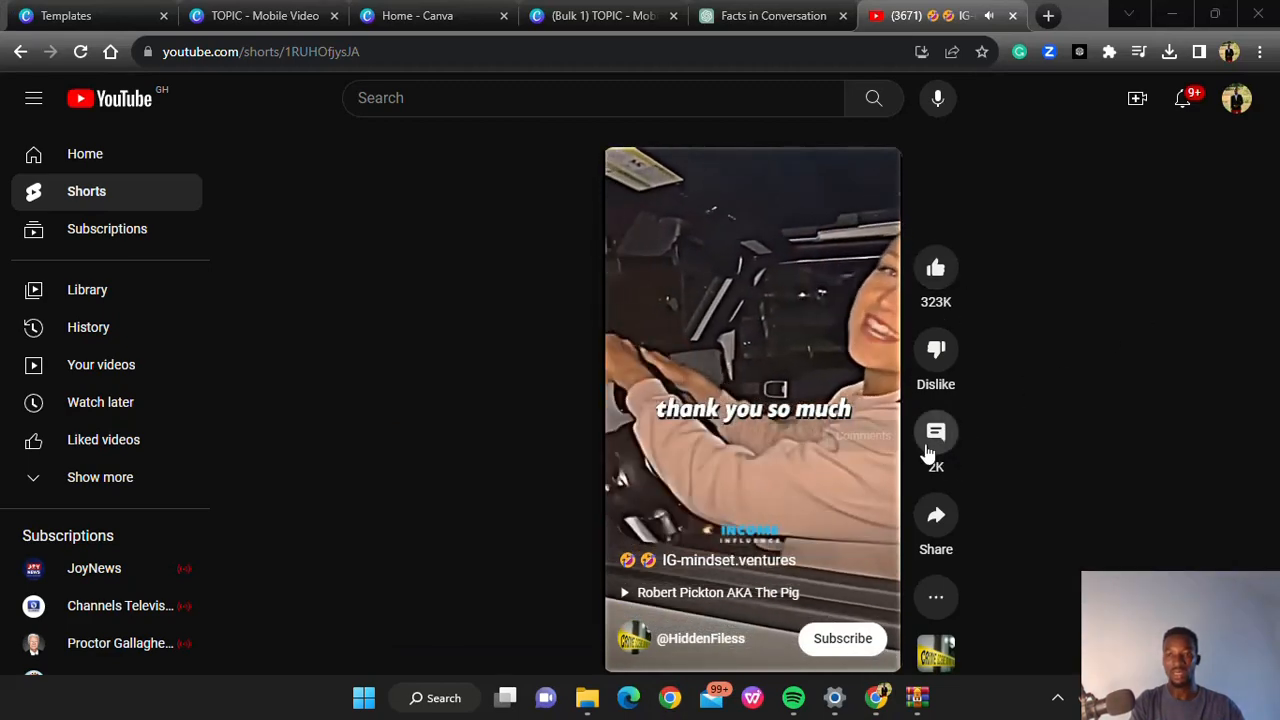
{"action": "scroll", "coordinate": [880, 512], "scroll_direction": "down", "scroll_amount": 1}
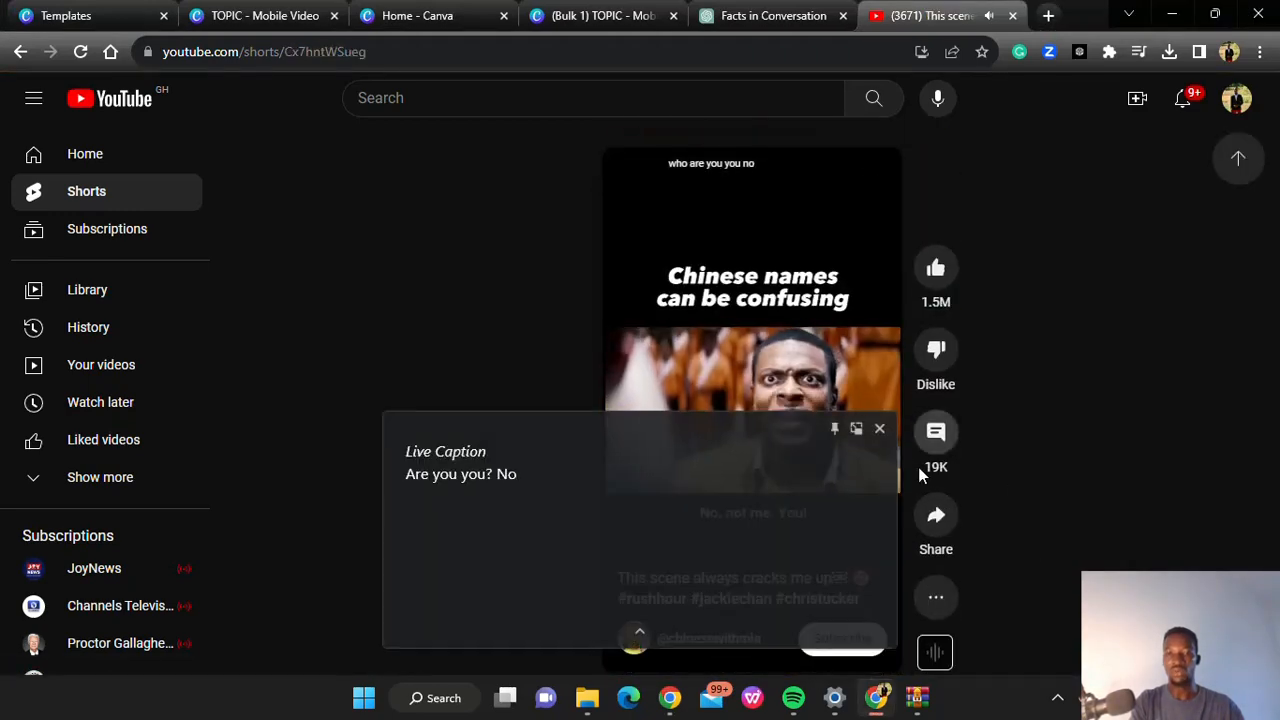
{"action": "left_click", "coordinate": [878, 431]}
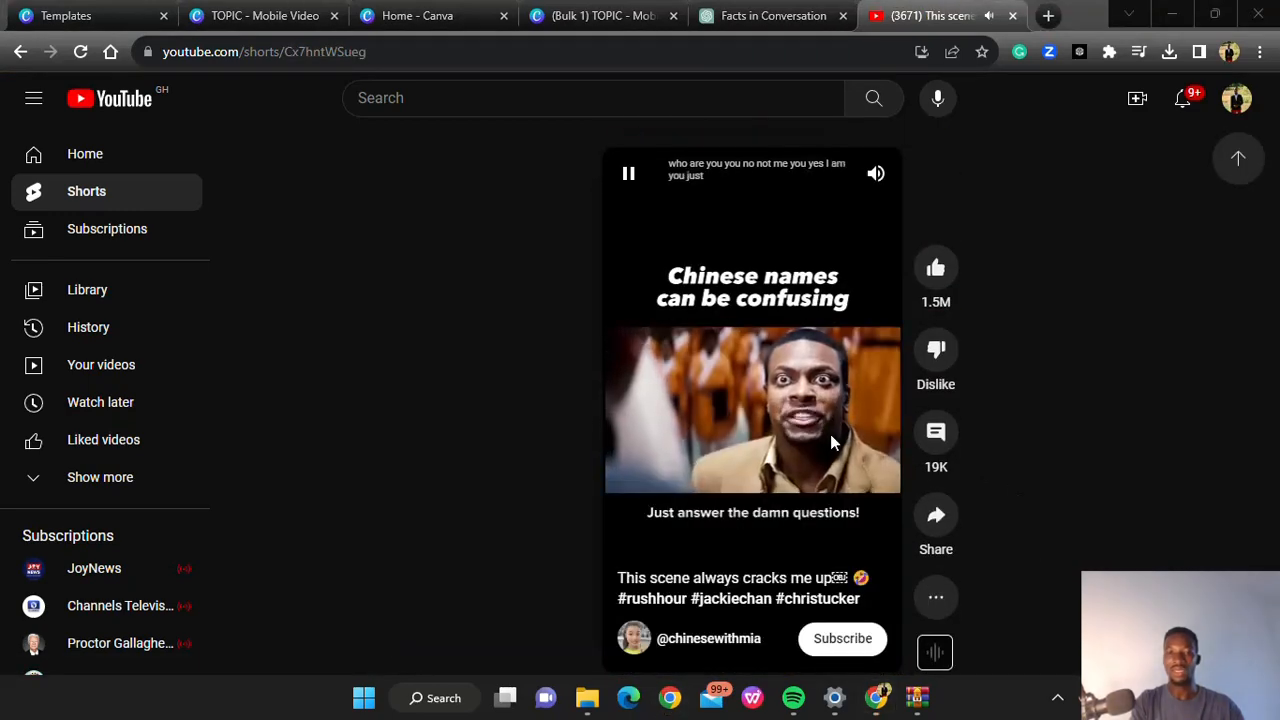
{"action": "left_click", "coordinate": [628, 174]}
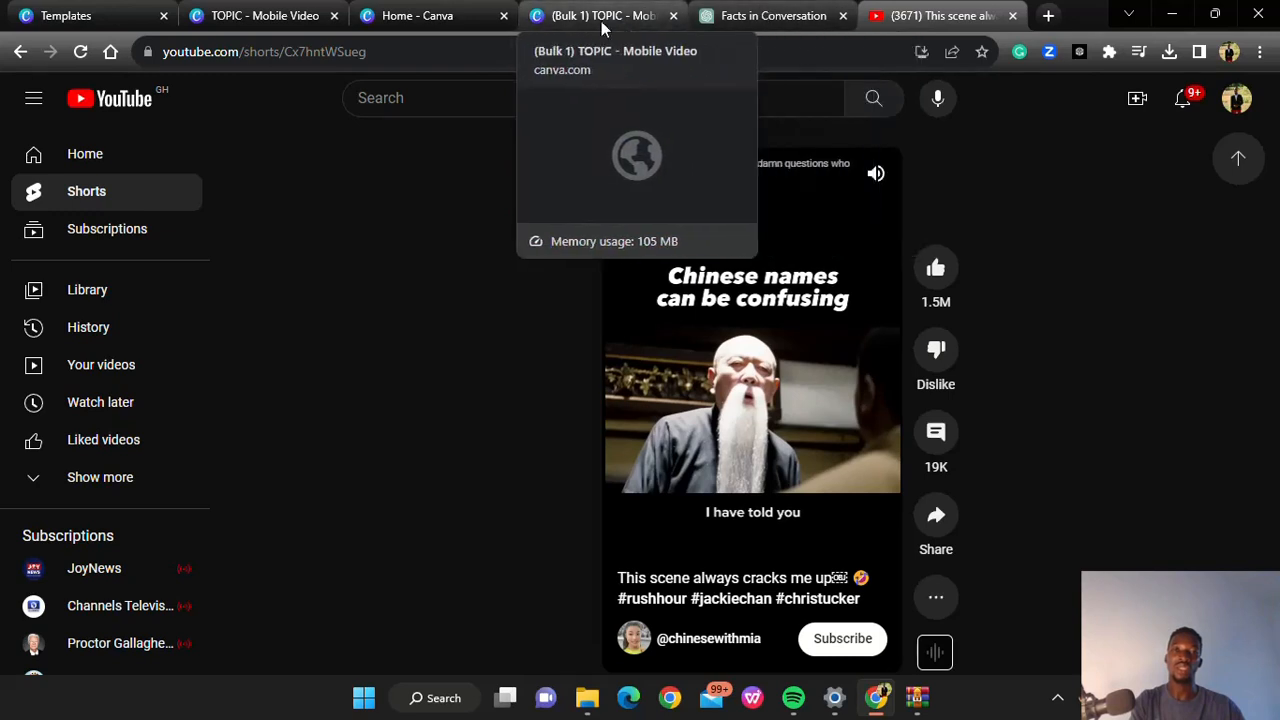
Switch to the "Facts in Conversation" ChatGPT chat and review the 50-facts prompt, its examples and the generated table
{"action": "left_click", "coordinate": [743, 16]}
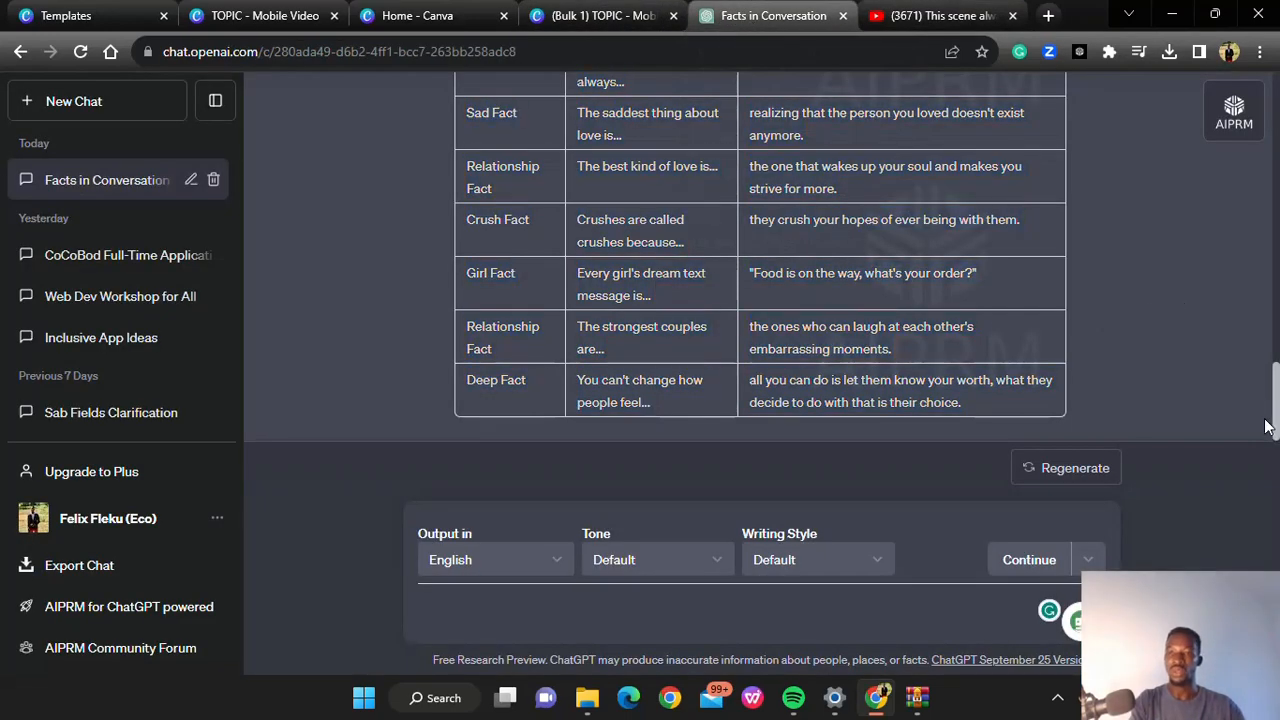
{"action": "scroll", "coordinate": [1277, 396], "scroll_direction": "up", "scroll_amount": 1}
{"action": "left_click_drag", "start_coordinate": [1278, 396], "coordinate": [1277, 127]}
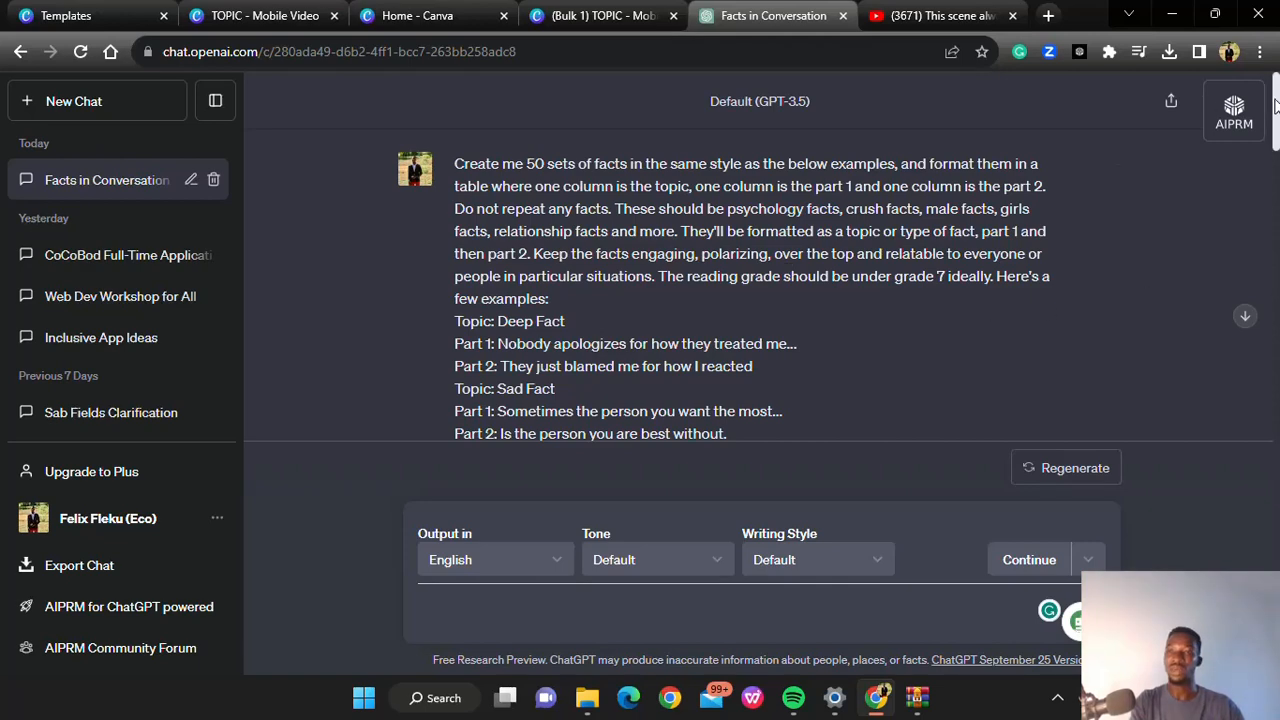
{"action": "mouse_move", "coordinate": [1276, 107]}
{"action": "left_mouse_down"}
{"action": "mouse_move", "coordinate": [1272, 237]}
{"action": "mouse_move", "coordinate": [1275, 95]}
{"action": "mouse_move", "coordinate": [1277, 309]}
{"action": "mouse_move", "coordinate": [1276, 96]}
{"action": "left_mouse_up"}
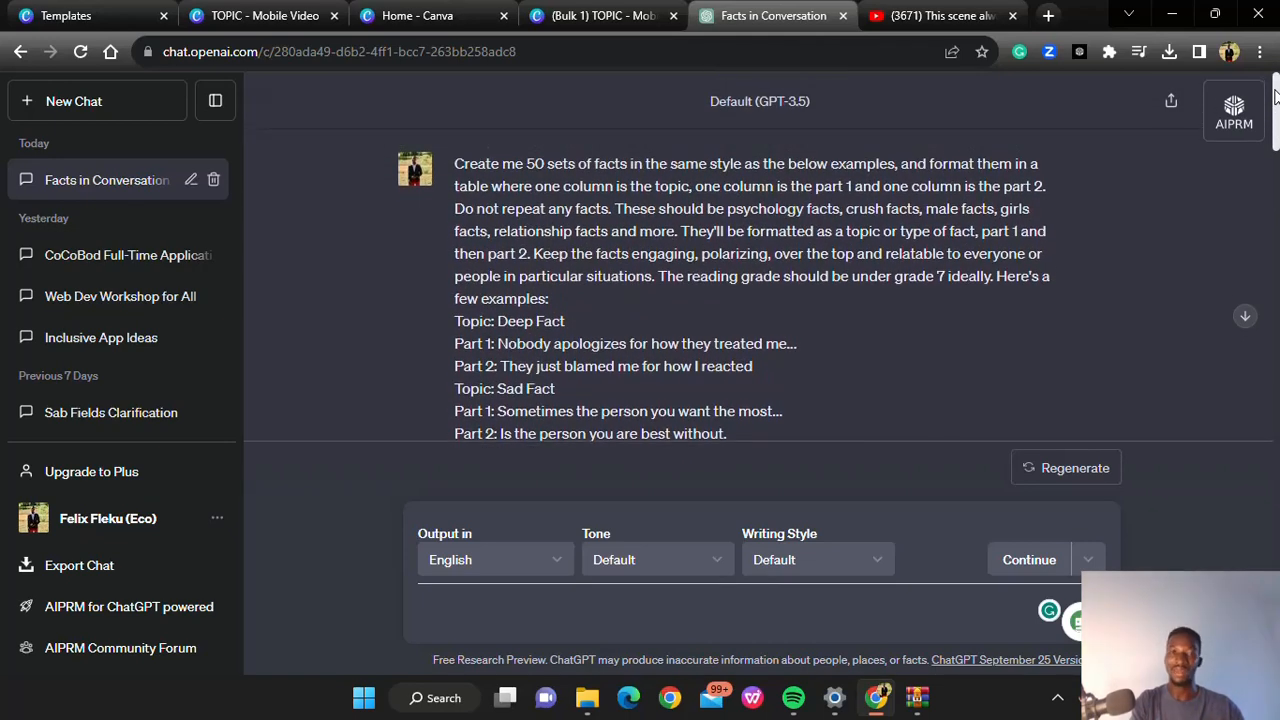
{"action": "scroll", "coordinate": [512, 283], "scroll_direction": "down", "scroll_amount": 3}
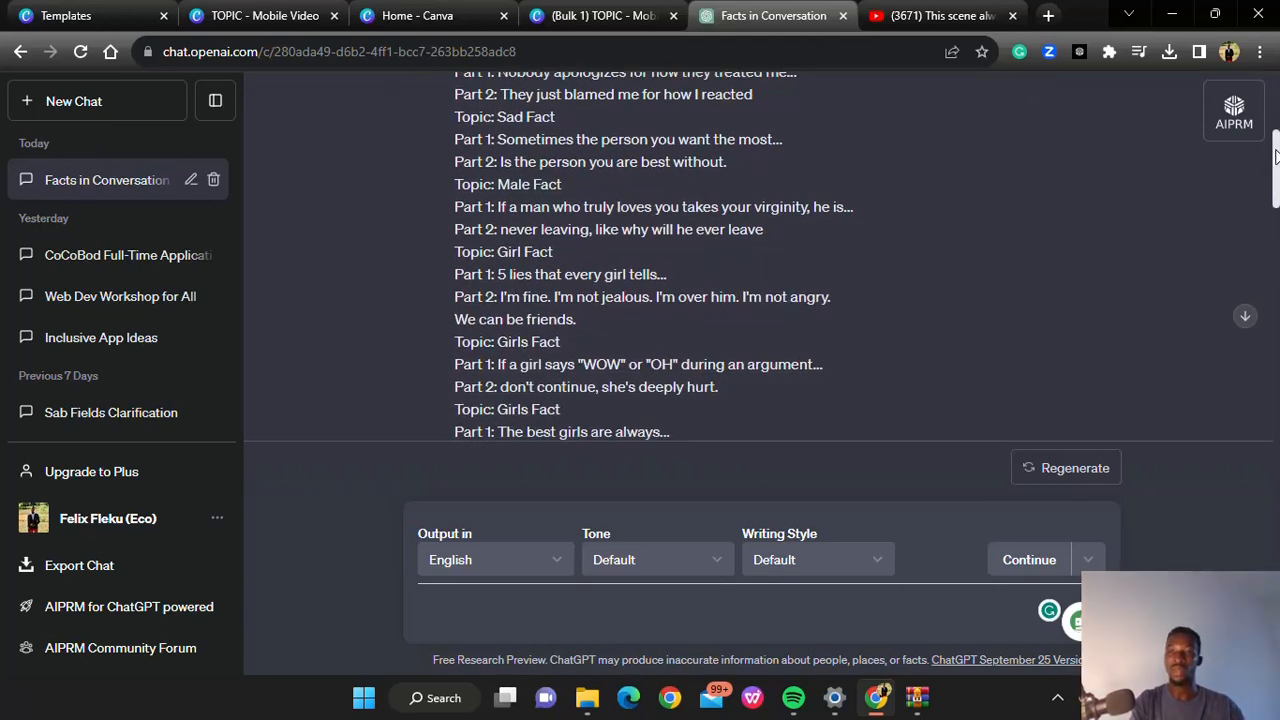
{"action": "scroll", "coordinate": [488, 305], "scroll_direction": "down", "scroll_amount": 10}
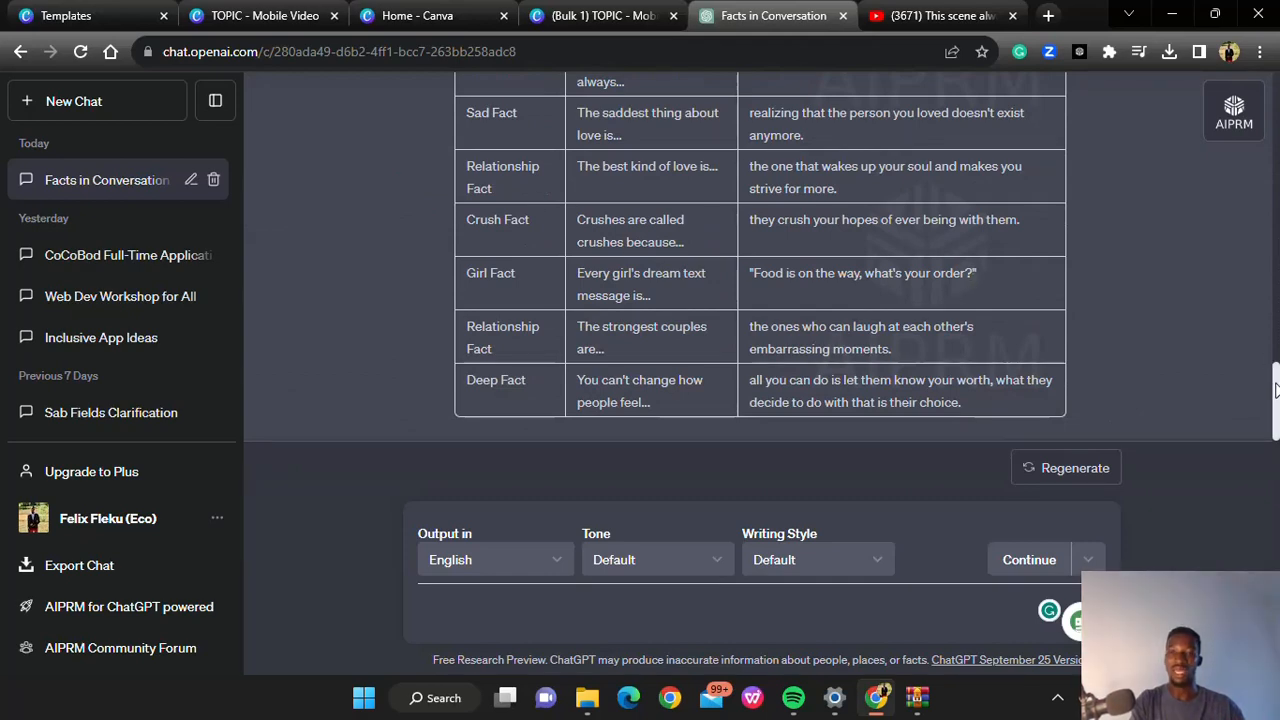
{"action": "mouse_move", "coordinate": [1275, 390]}
{"action": "left_mouse_down"}
{"action": "mouse_move", "coordinate": [1275, 305]}
{"action": "mouse_move", "coordinate": [1275, 410]}
{"action": "left_mouse_up"}
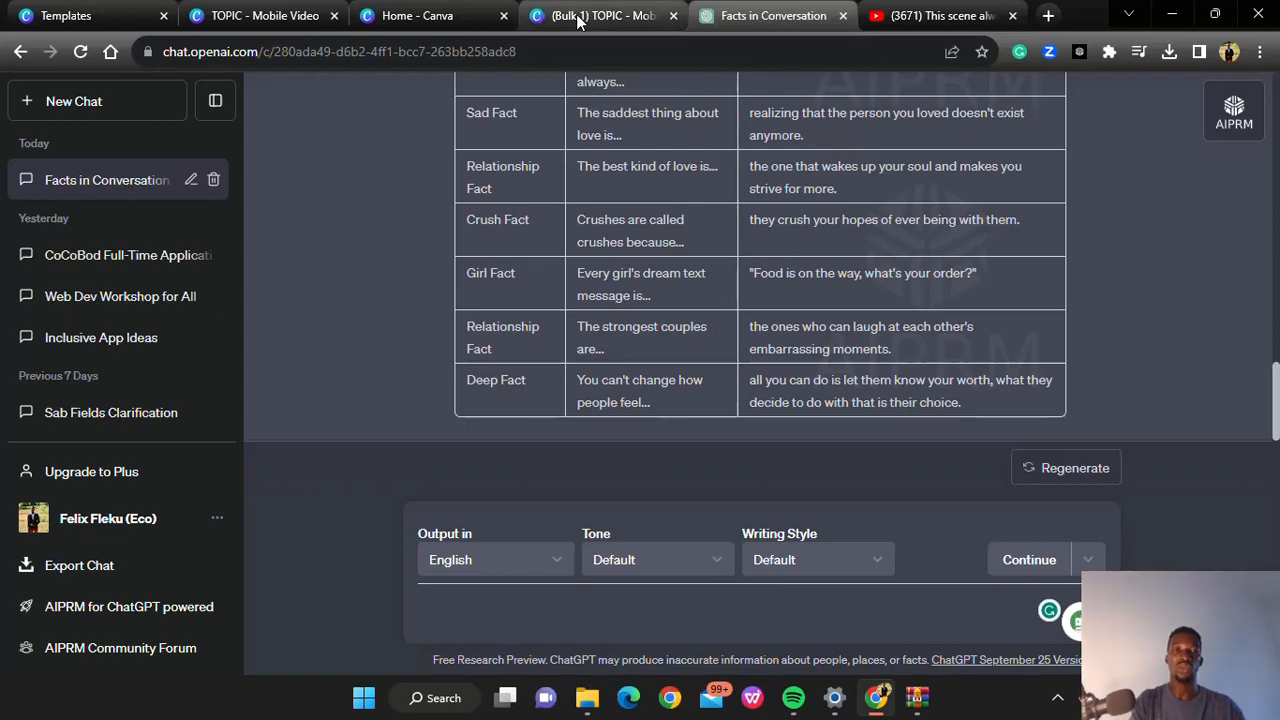
Switch to Canva's home page, search the templates for "youtube shorts" and create a blank design from the results
{"action": "left_click", "coordinate": [398, 17]}
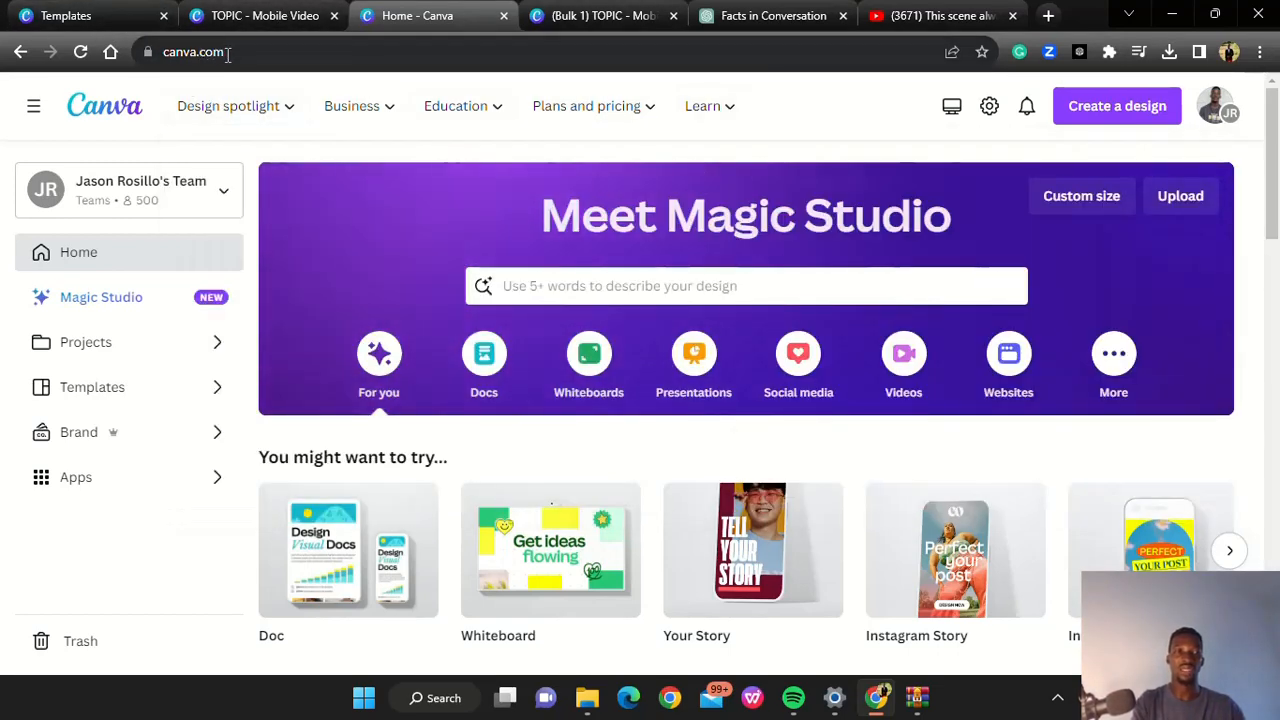
{"action": "left_click", "coordinate": [160, 53]}
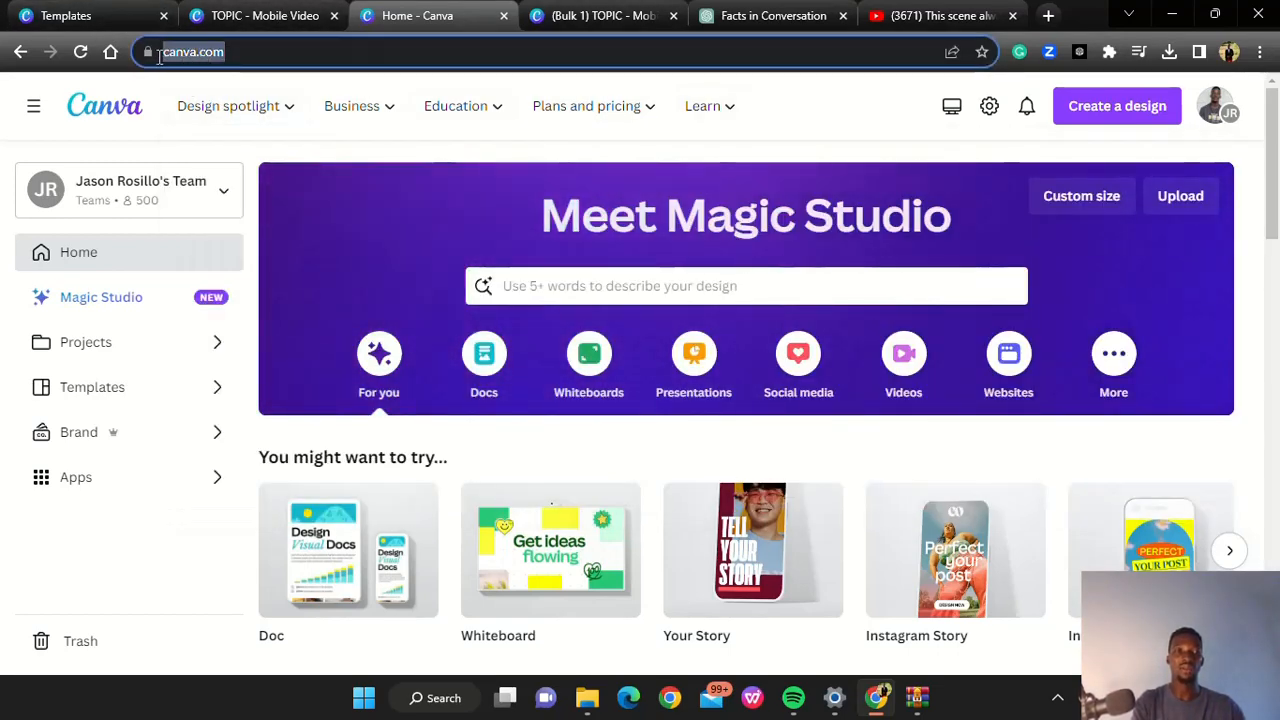
{"action": "left_click", "coordinate": [317, 61]}
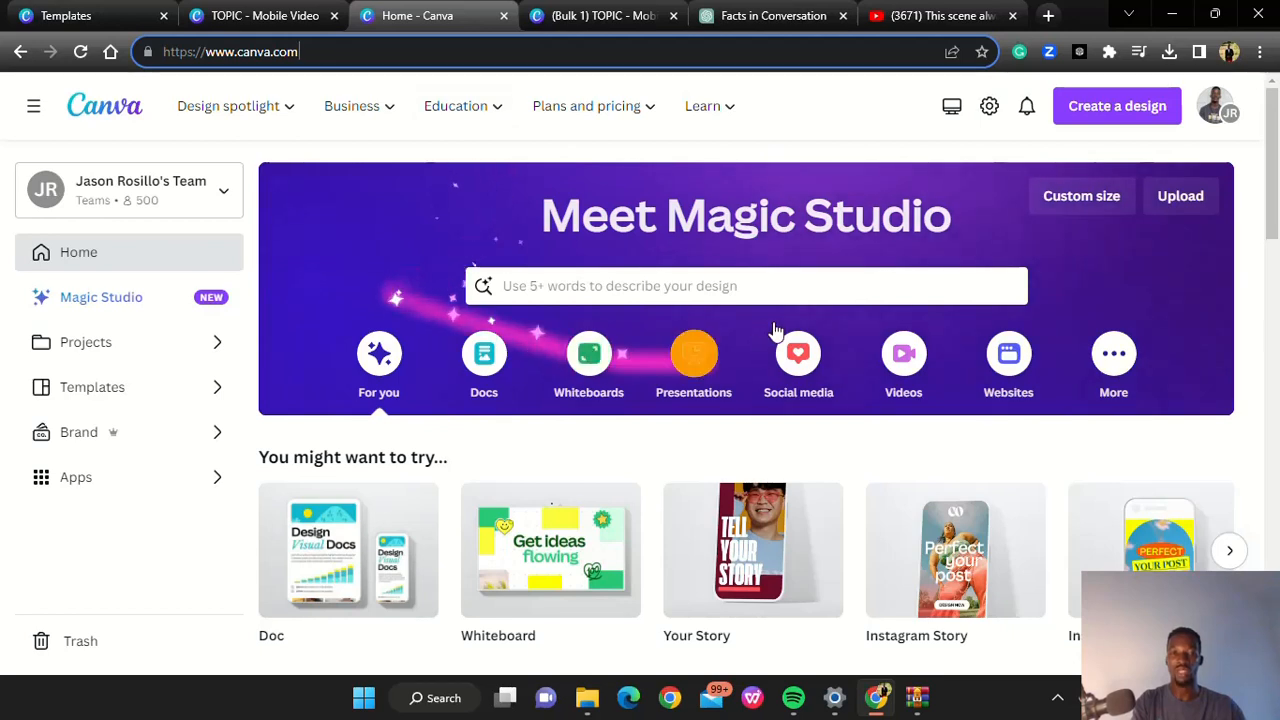
{"action": "left_click", "coordinate": [604, 286]}
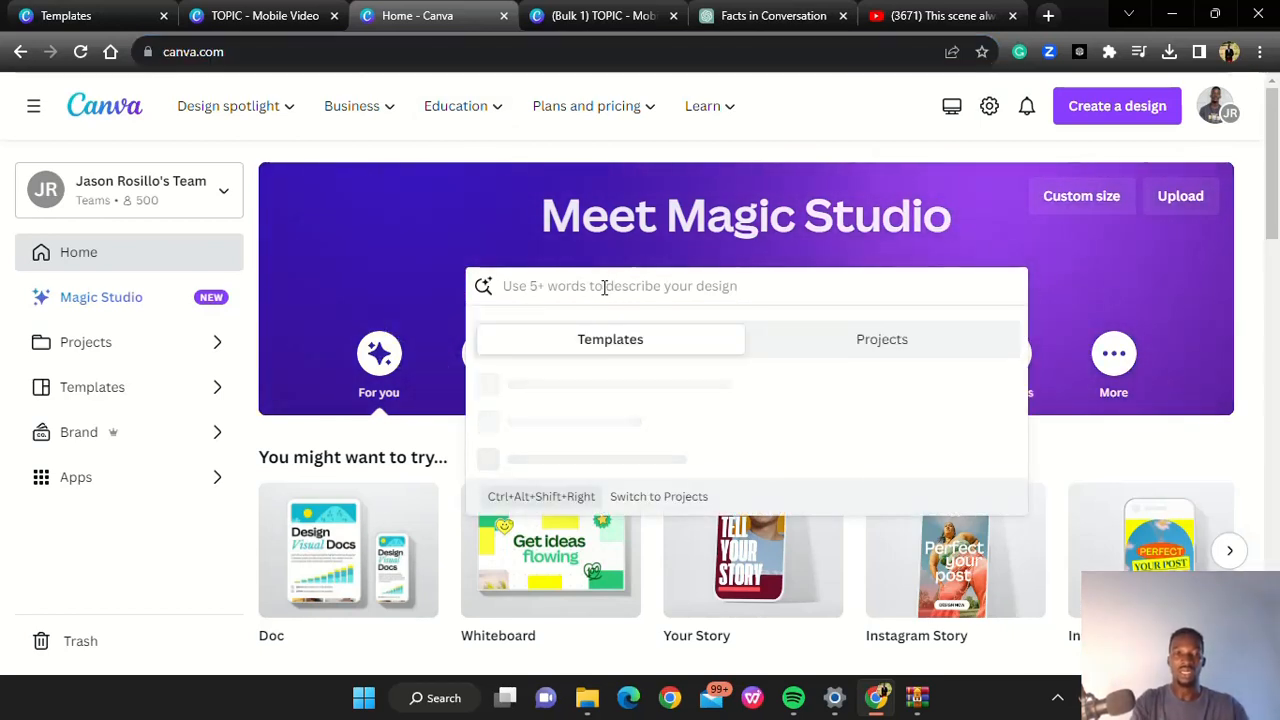
{"action": "type", "text": "youtube"}
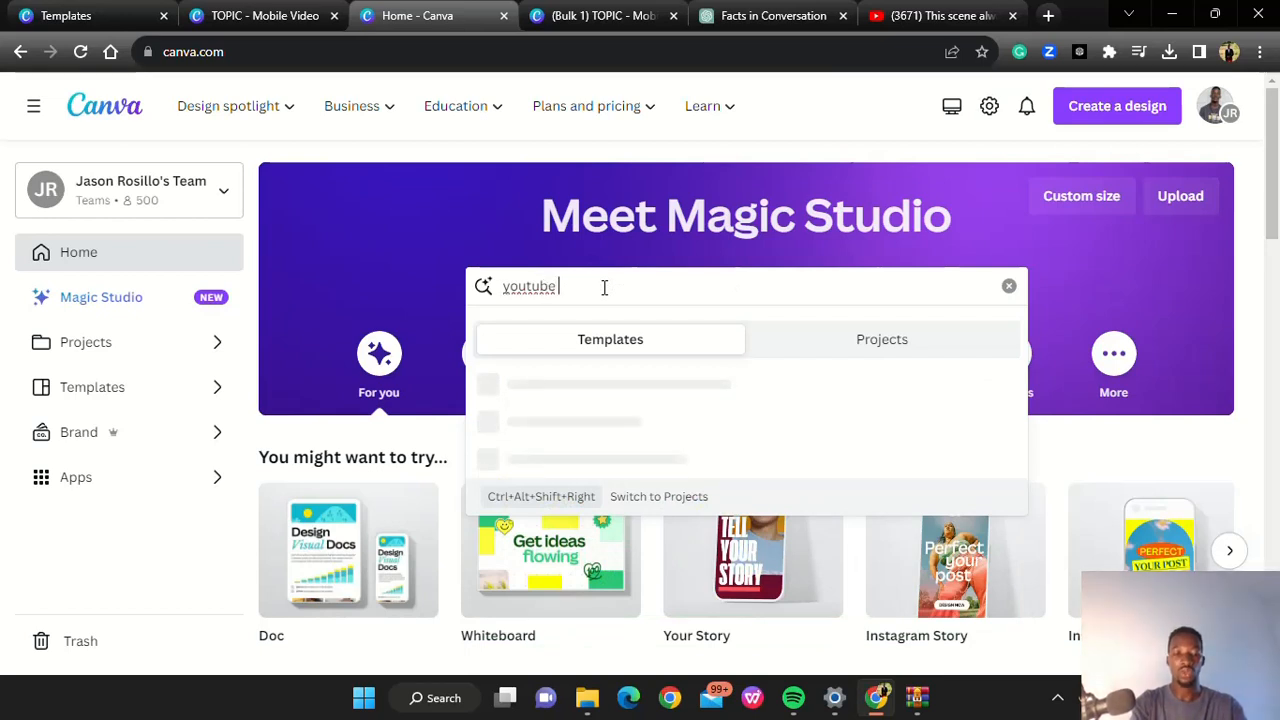
{"action": "type", "text": " shorts"}
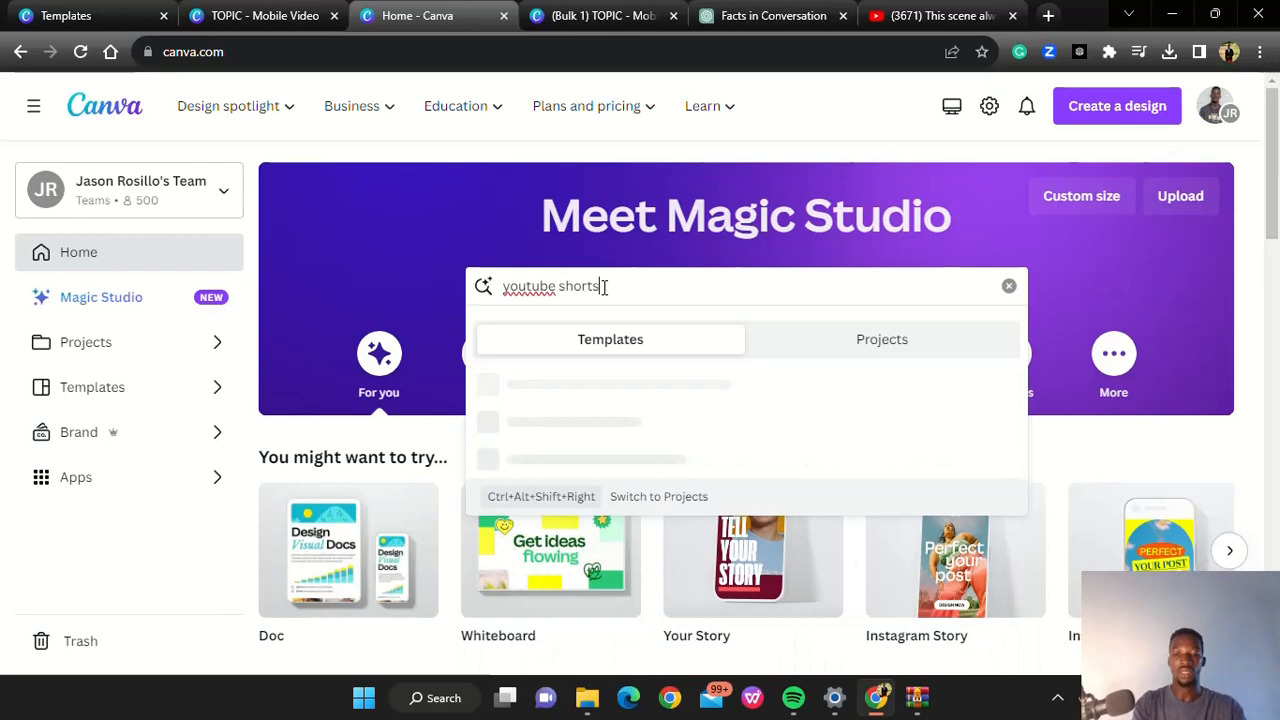
{"action": "key", "text": "Return"}
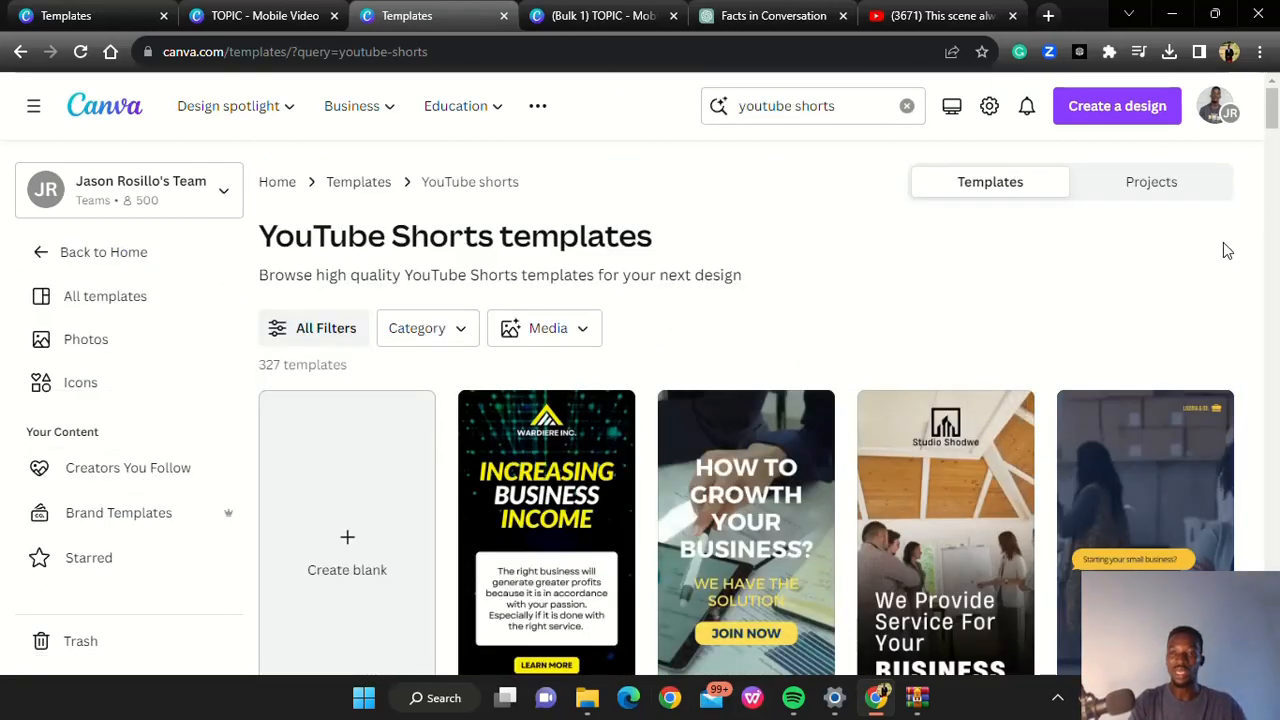
{"action": "scroll", "coordinate": [877, 413], "scroll_direction": "down", "scroll_amount": 3}
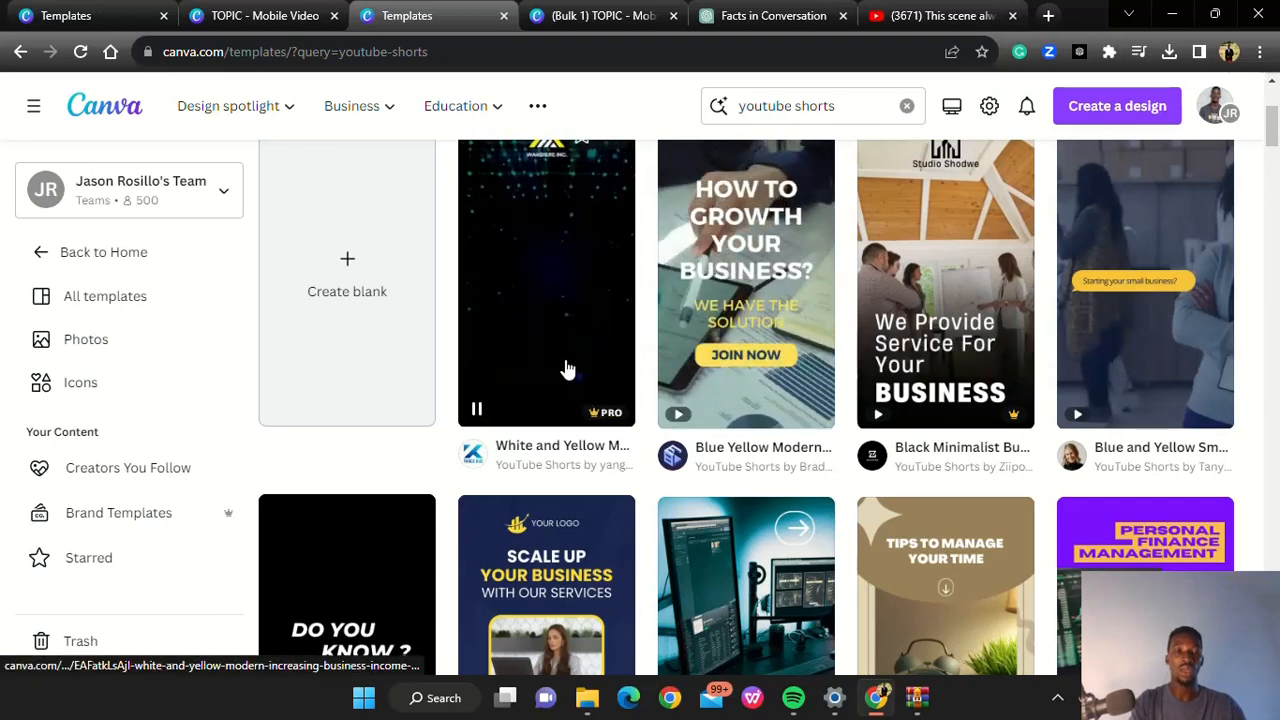
{"action": "left_click", "coordinate": [344, 263]}
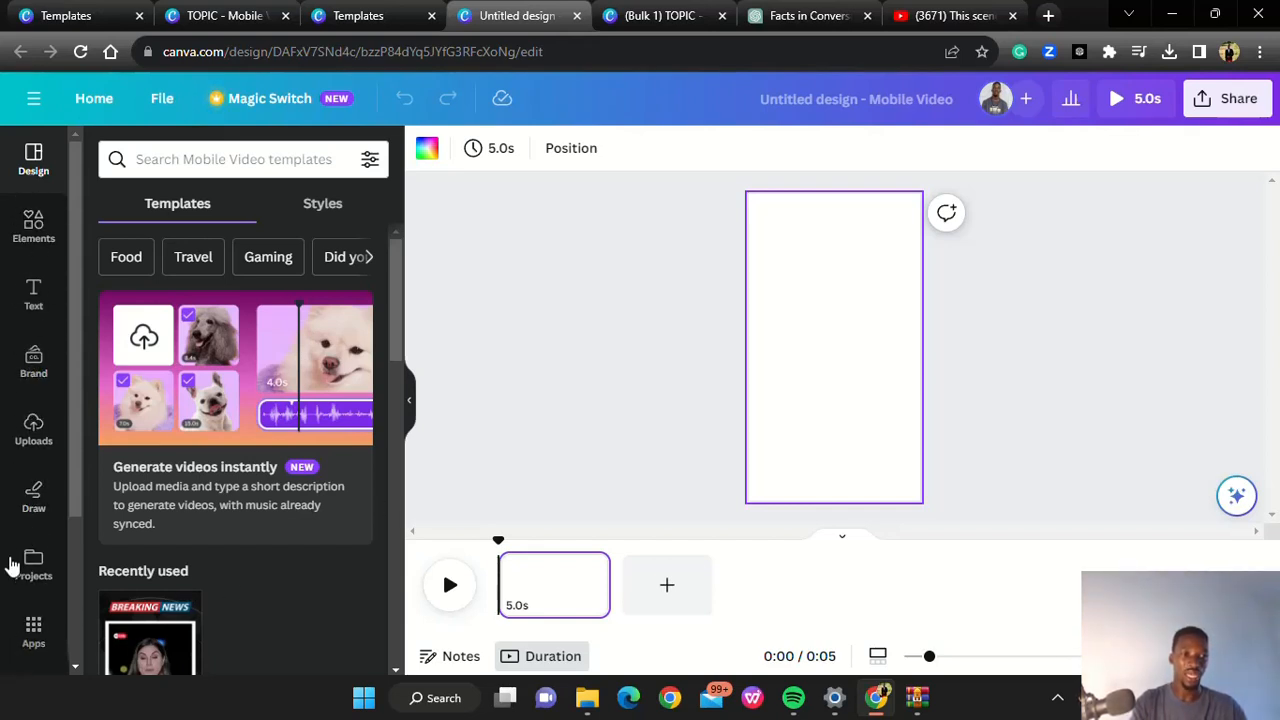
Open the Videos app and add the recently used 1:00 sunset-over-the-sea clip to the blank page
{"action": "left_click", "coordinate": [33, 630]}
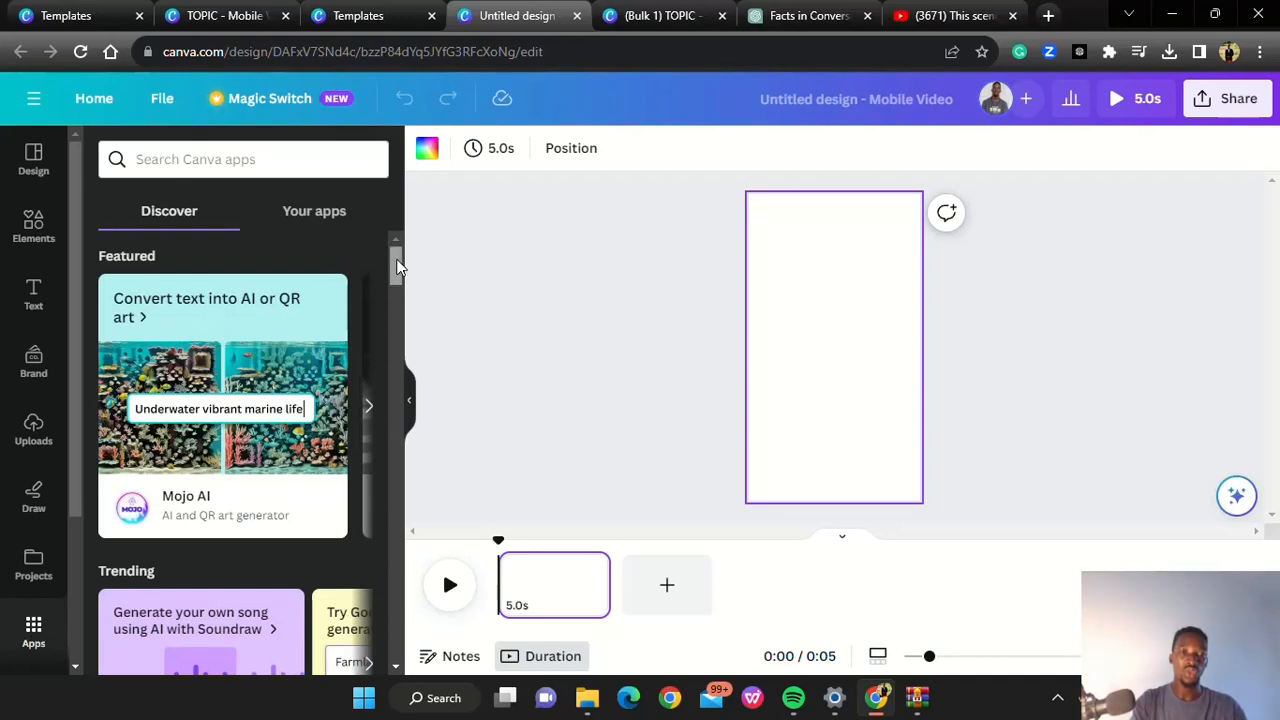
{"action": "left_click_drag", "start_coordinate": [397, 266], "coordinate": [393, 299]}
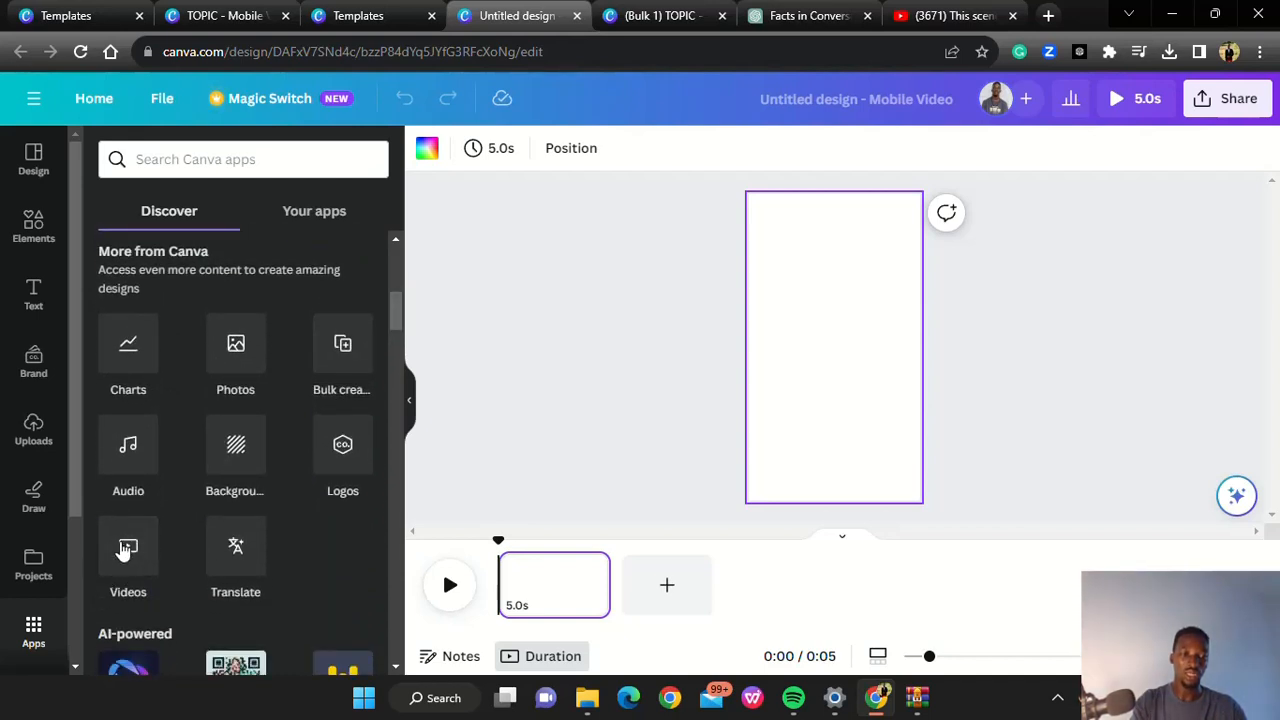
{"action": "left_click", "coordinate": [210, 162]}
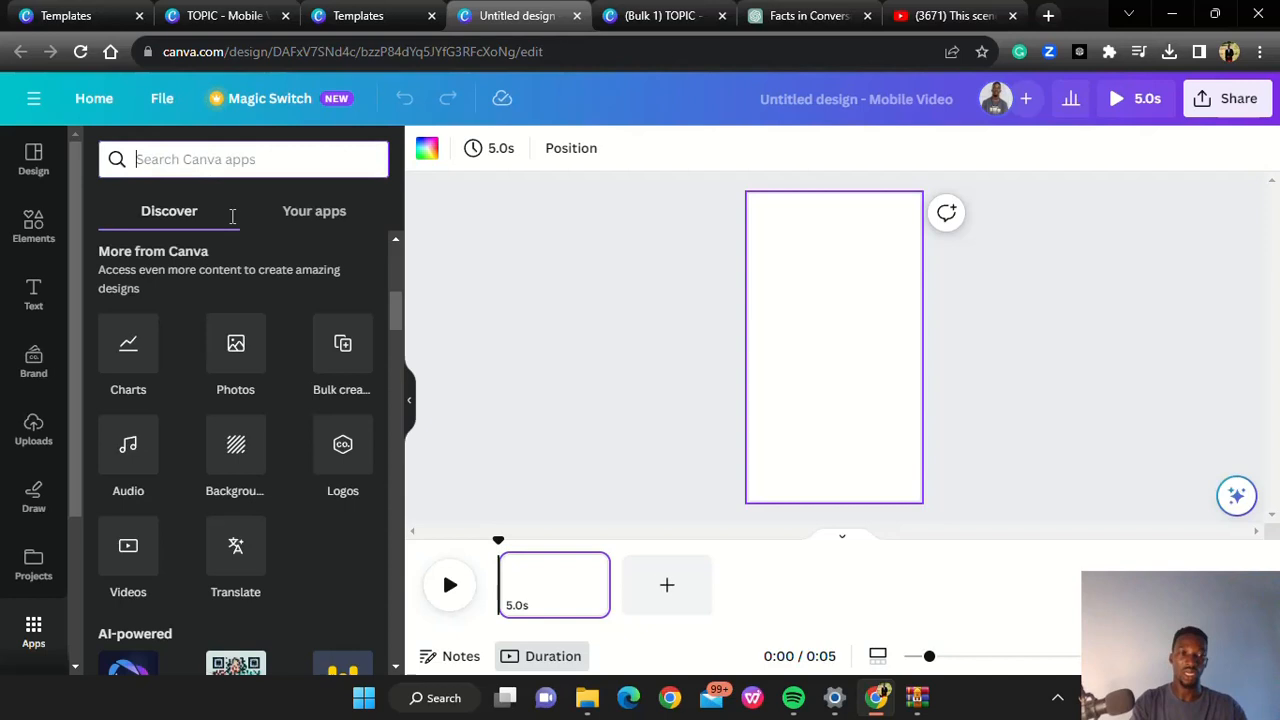
{"action": "left_click", "coordinate": [129, 565]}
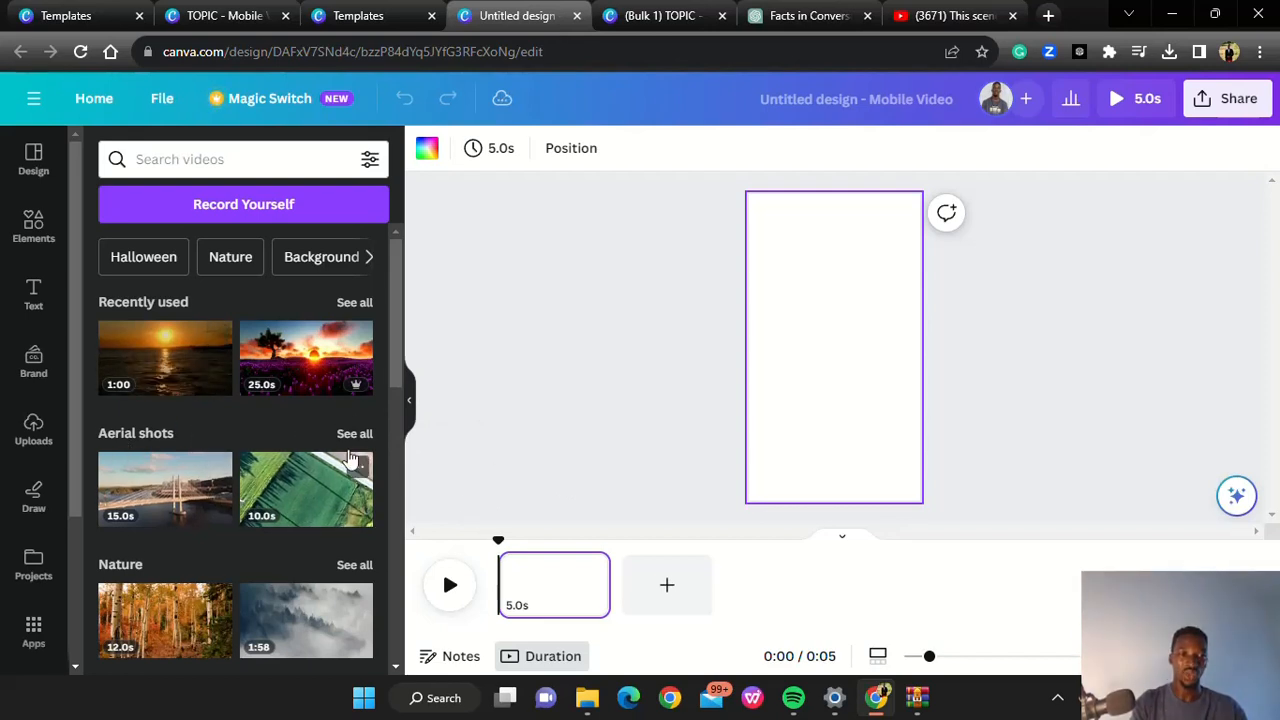
{"action": "left_click", "coordinate": [145, 368]}
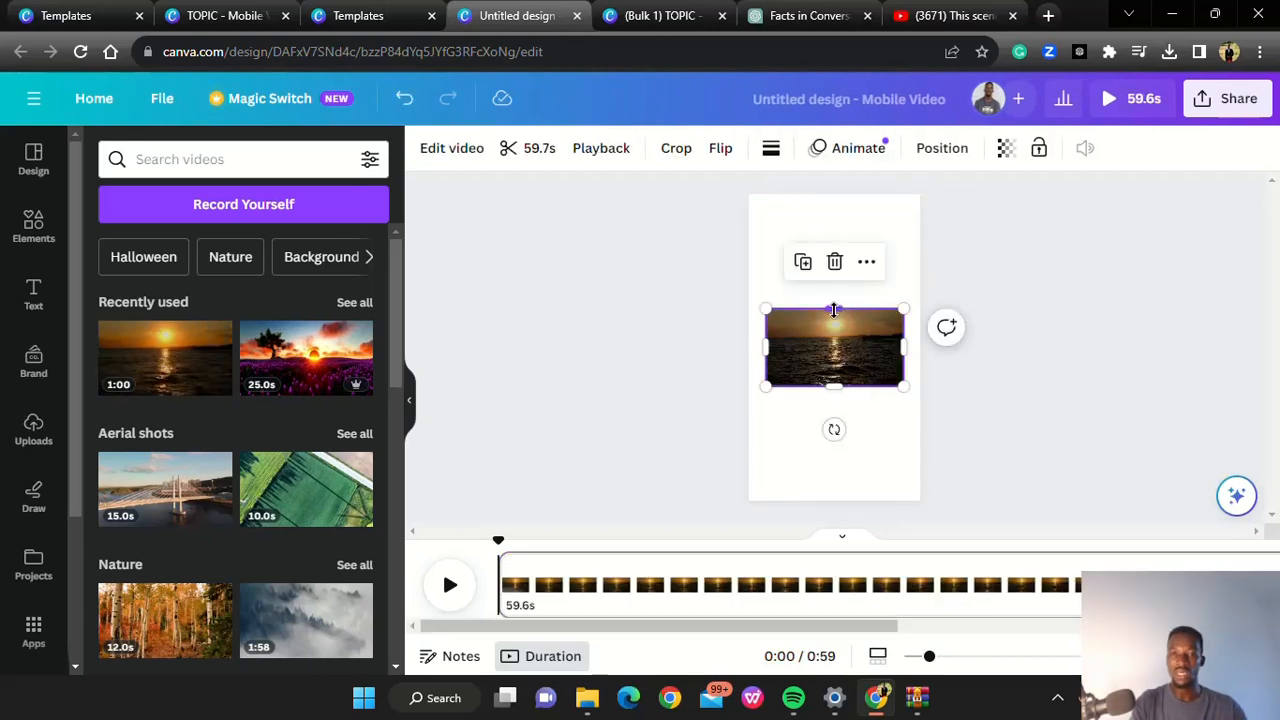
Stretch the sunset video on all four sides so it covers the whole vertical page
{"action": "left_click_drag", "start_coordinate": [831, 306], "coordinate": [813, 189]}
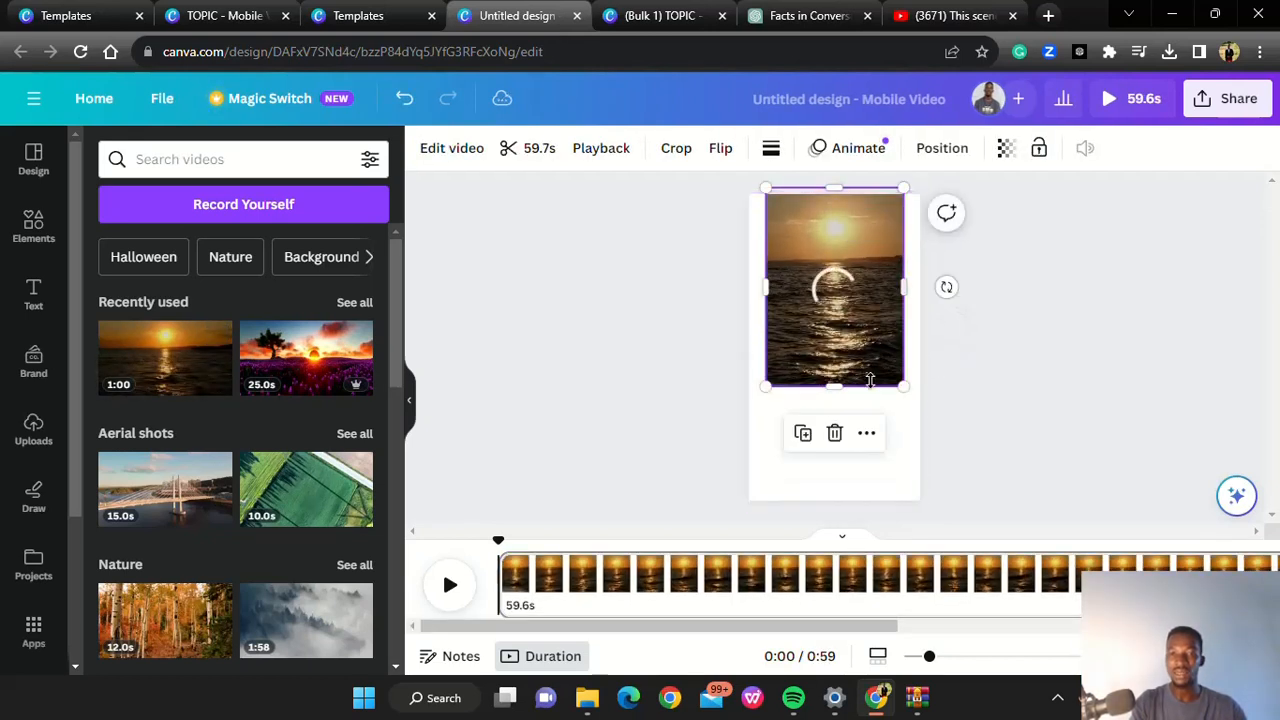
{"action": "left_click_drag", "start_coordinate": [834, 388], "coordinate": [856, 510]}
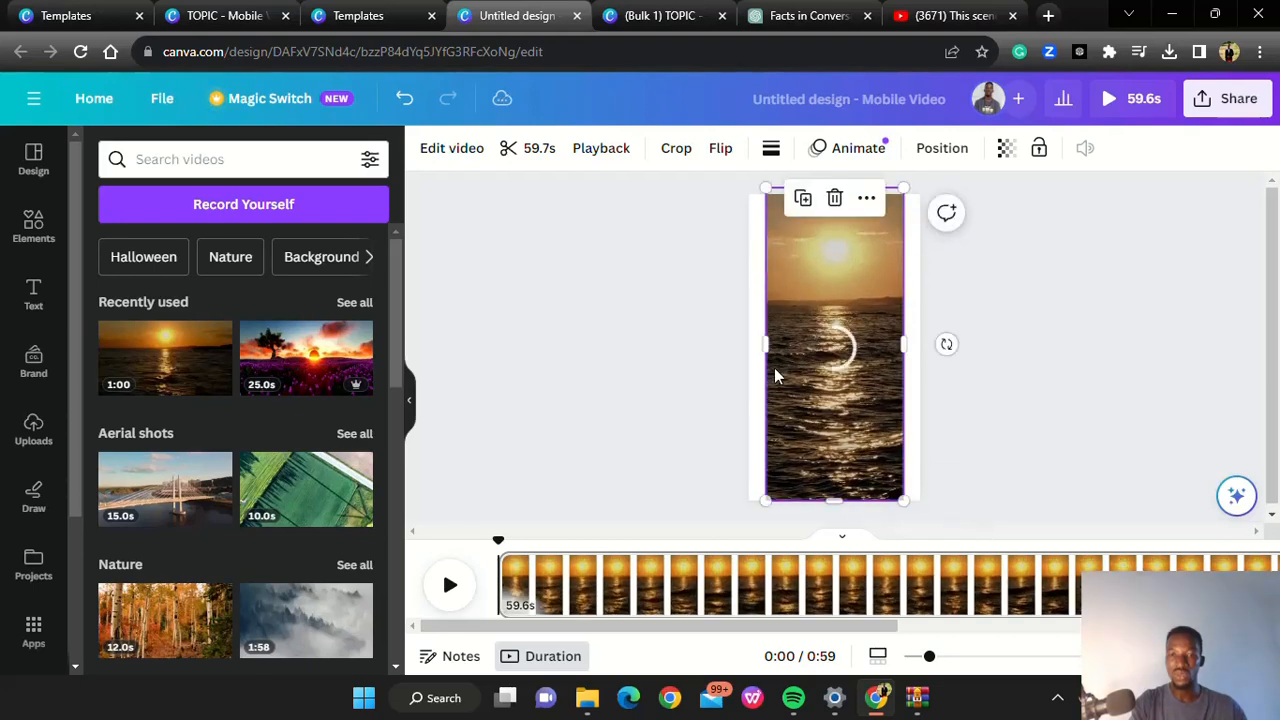
{"action": "left_click_drag", "start_coordinate": [762, 342], "coordinate": [741, 343]}
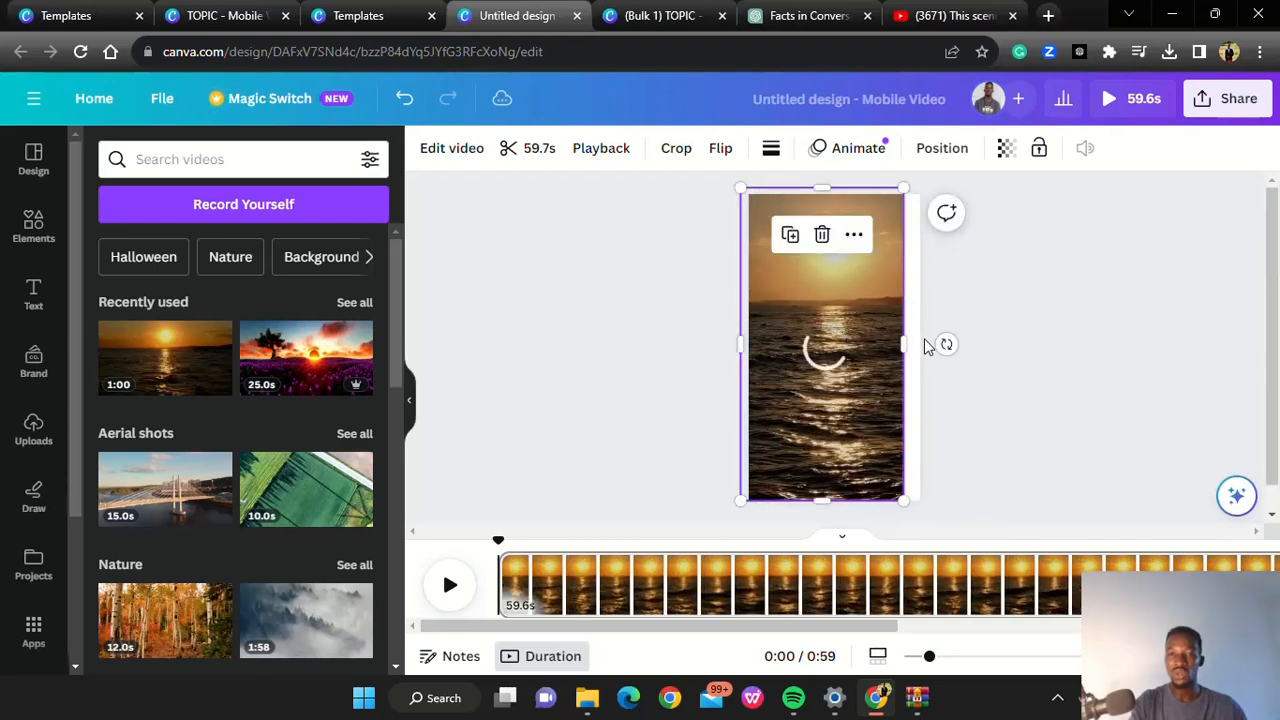
{"action": "left_click_drag", "start_coordinate": [907, 342], "coordinate": [943, 342]}
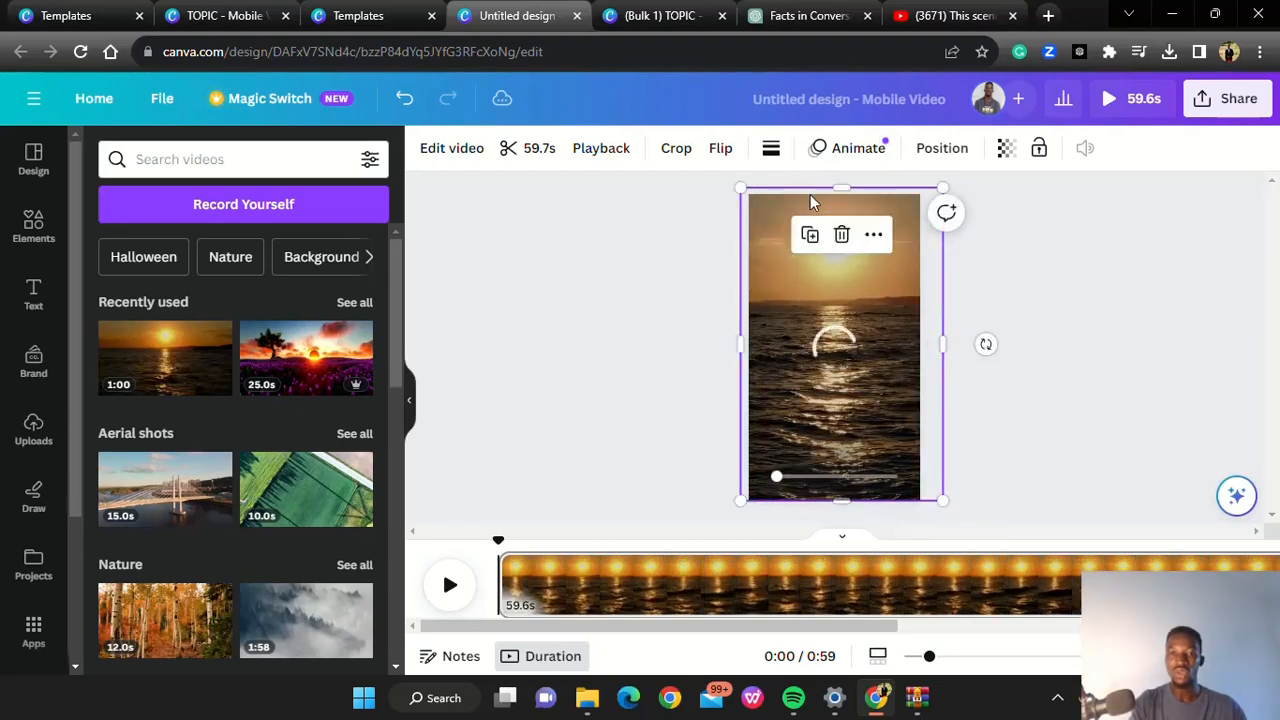
{"action": "left_click_drag", "start_coordinate": [841, 186], "coordinate": [830, 158]}
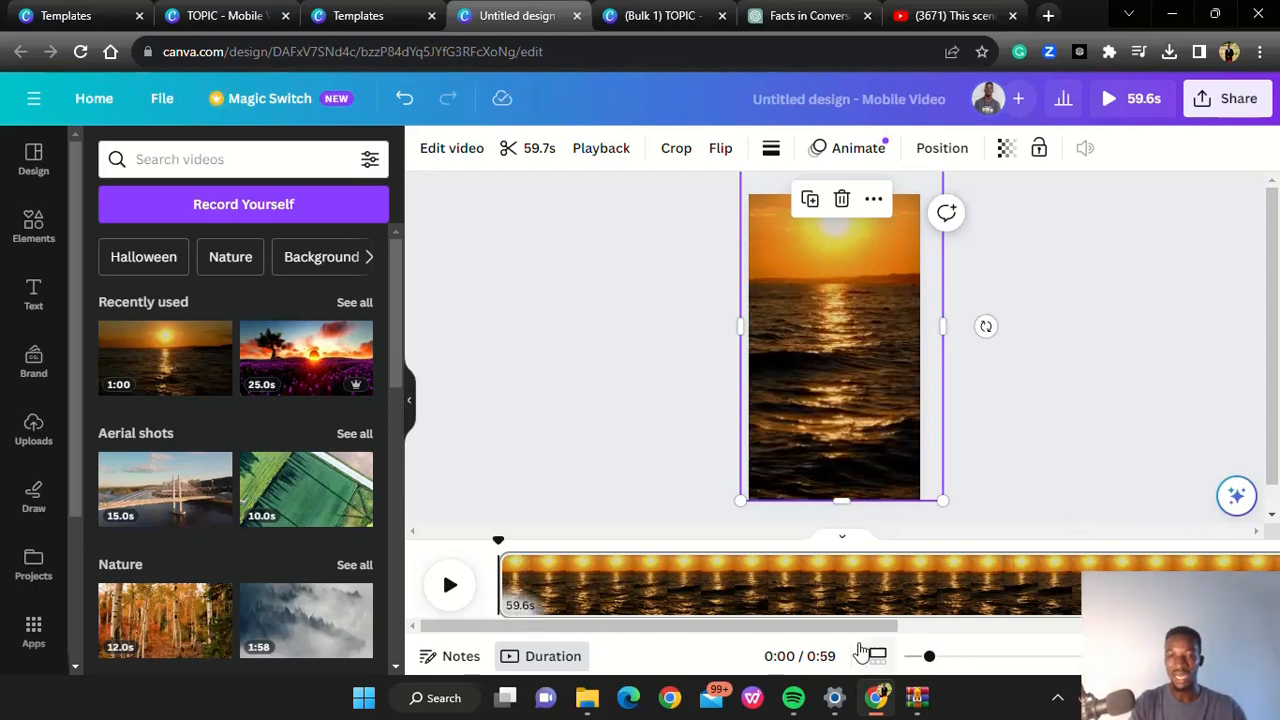
Trim the end of the sunset page in the timeline to a duration of 6.0 s
{"action": "left_click_drag", "start_coordinate": [844, 628], "coordinate": [1211, 629]}
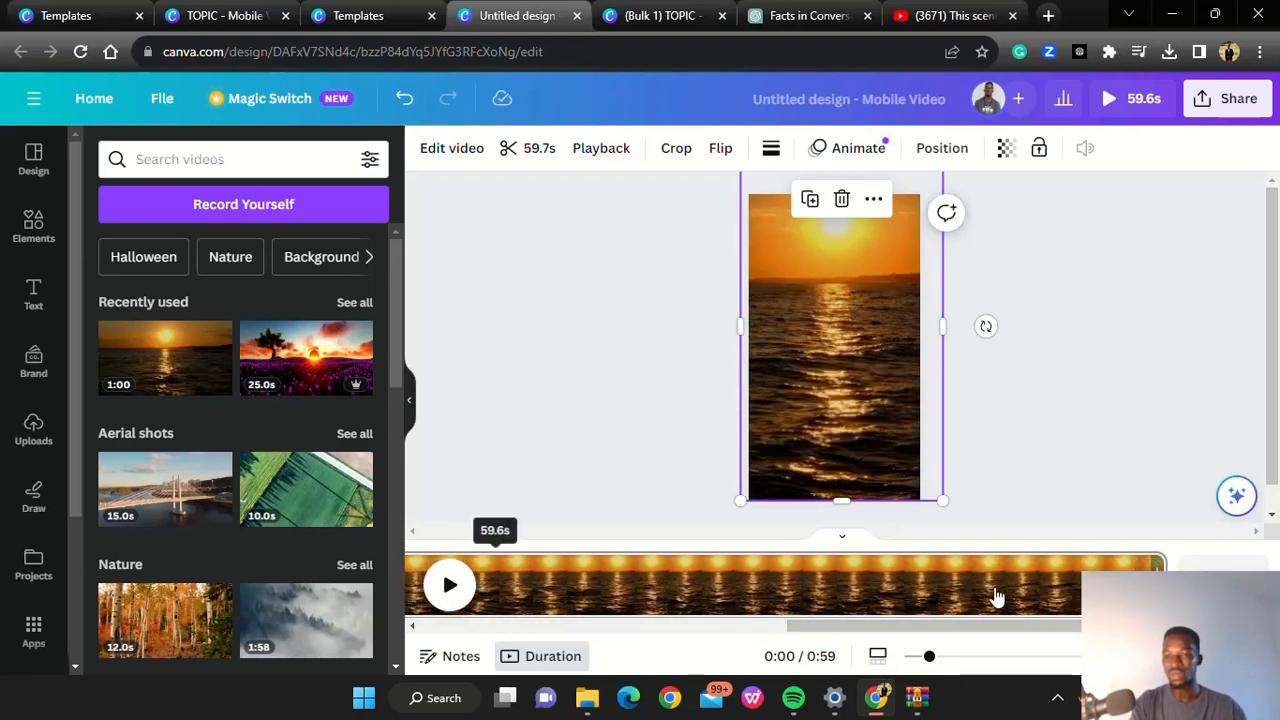
{"action": "left_click_drag", "start_coordinate": [1160, 585], "coordinate": [562, 585]}
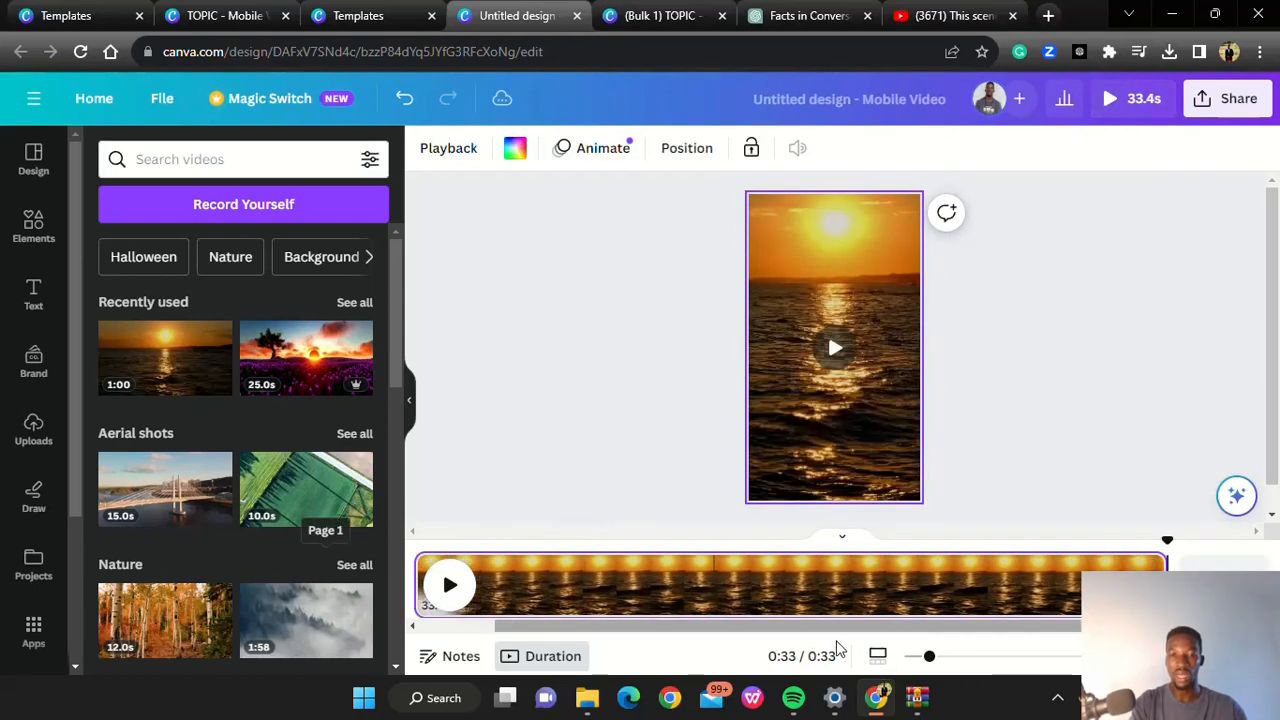
{"action": "left_click_drag", "start_coordinate": [1163, 585], "coordinate": [610, 601]}
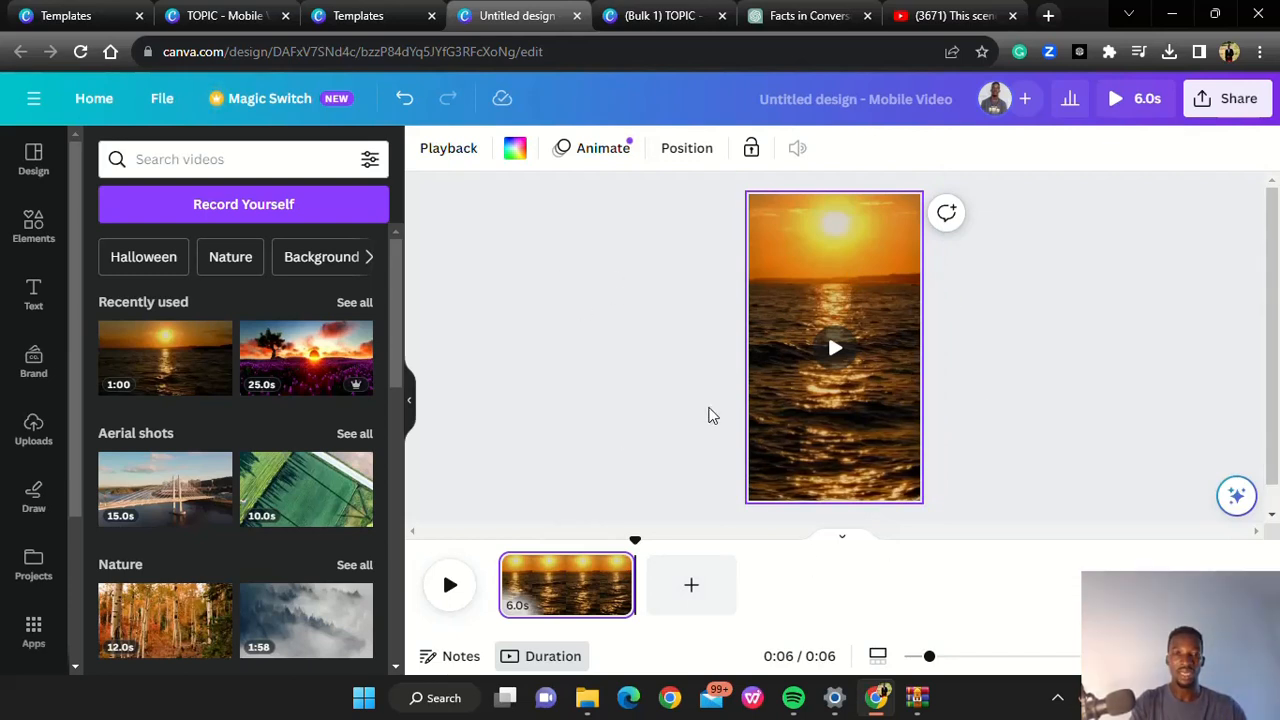
Add a default heading text box to the sunset page
{"action": "mouse_move", "coordinate": [895, 315]}
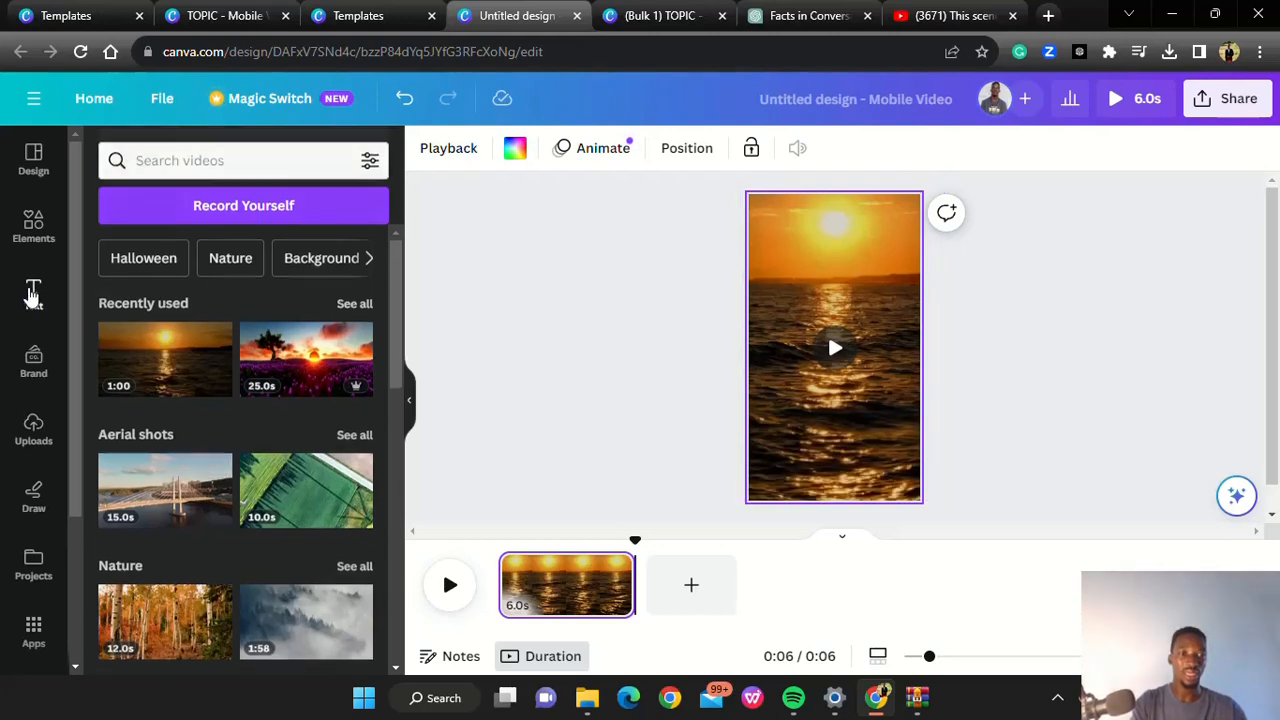
{"action": "left_click", "coordinate": [33, 293]}
{"action": "left_click", "coordinate": [167, 344]}
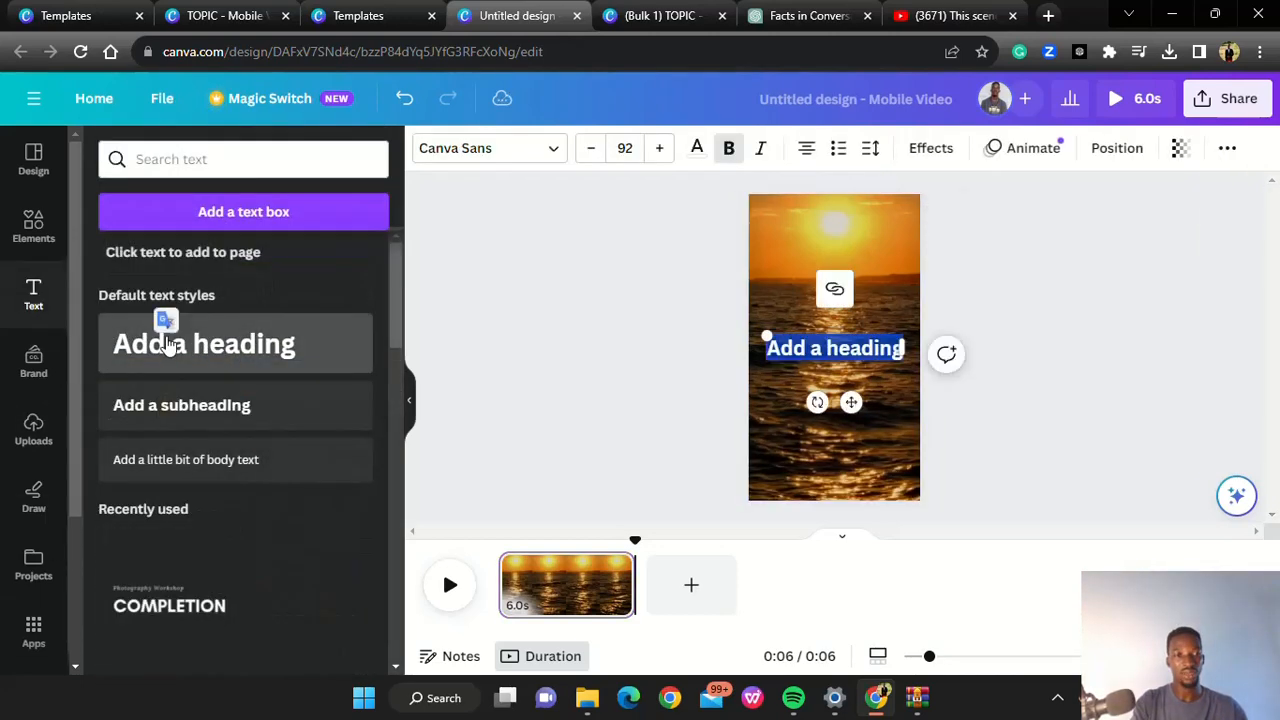
{"action": "left_click", "coordinate": [852, 350]}
{"action": "key", "text": "ctrl+a"}
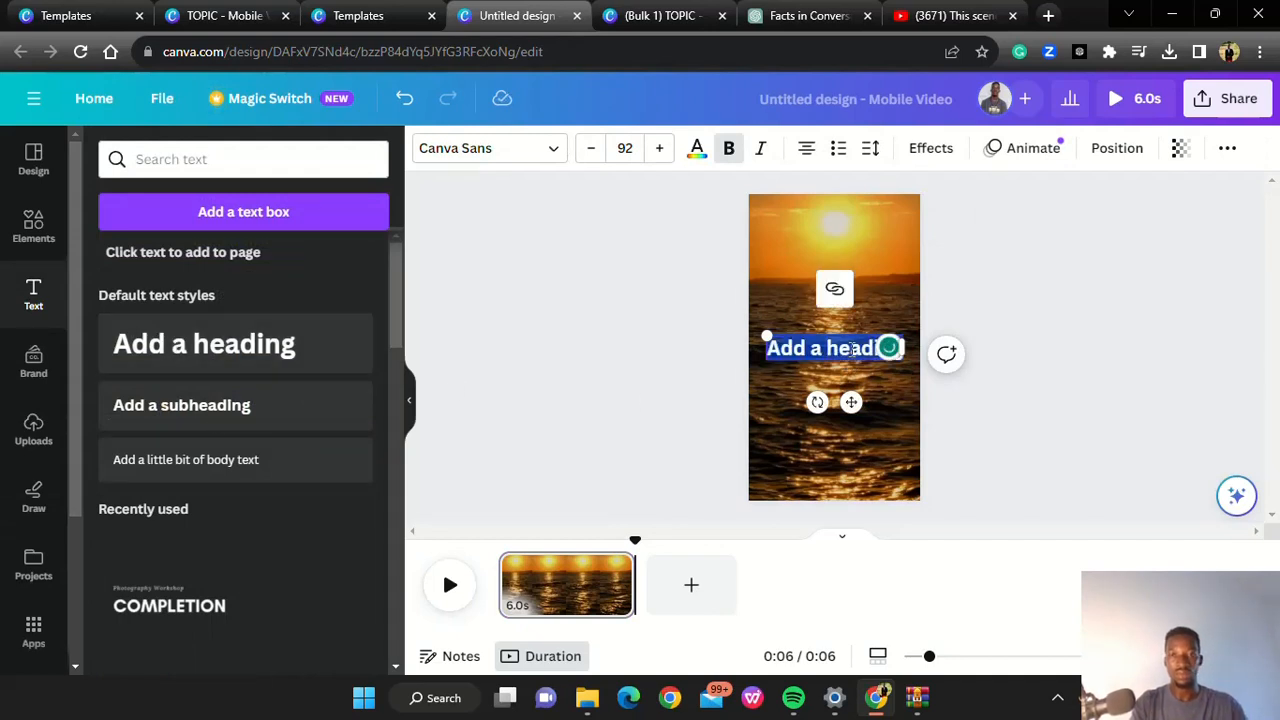
{"action": "key", "text": "BackSpace"}
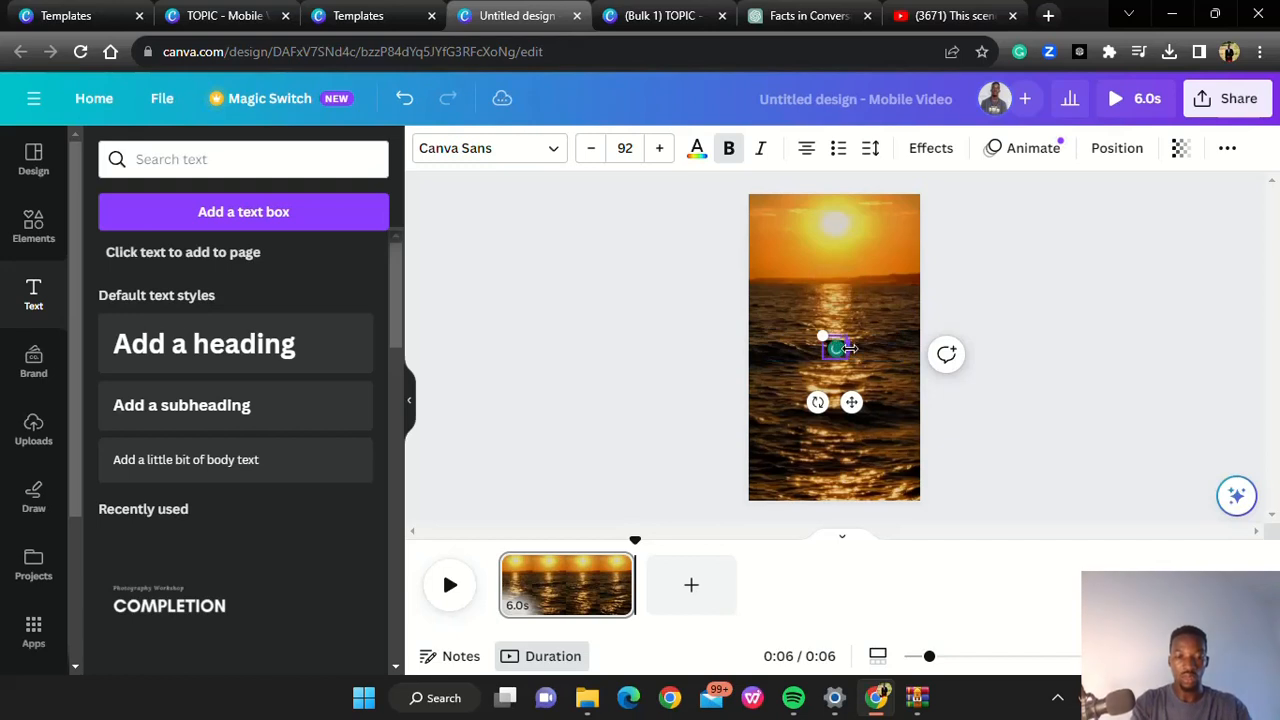
{"action": "left_click", "coordinate": [1043, 360]}
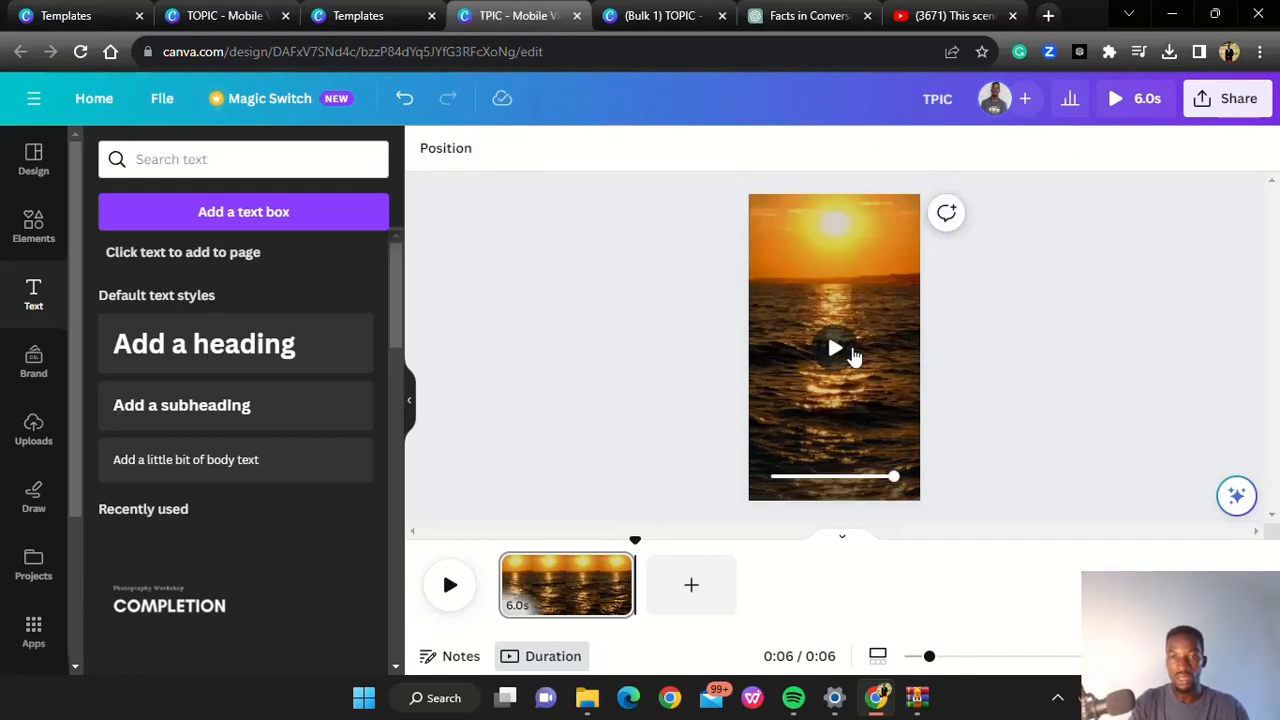
{"action": "left_click", "coordinate": [829, 350]}
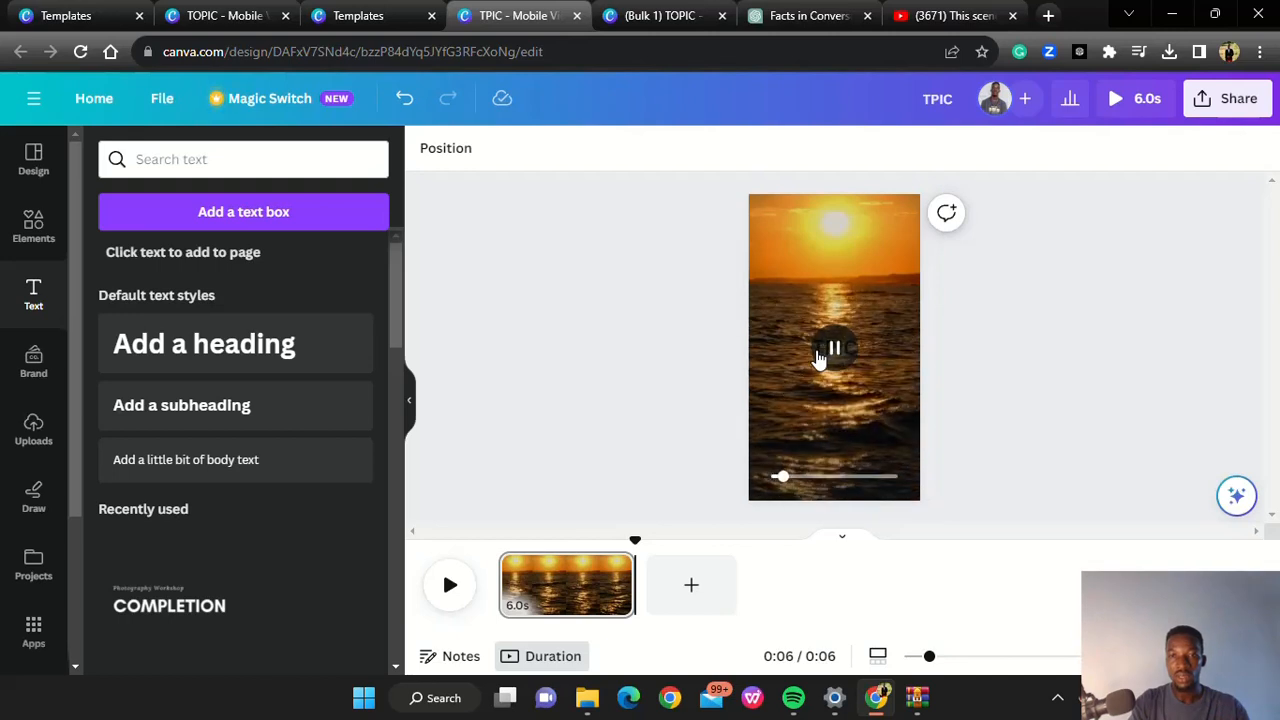
{"action": "left_click", "coordinate": [811, 358]}
{"action": "left_click", "coordinate": [811, 358]}
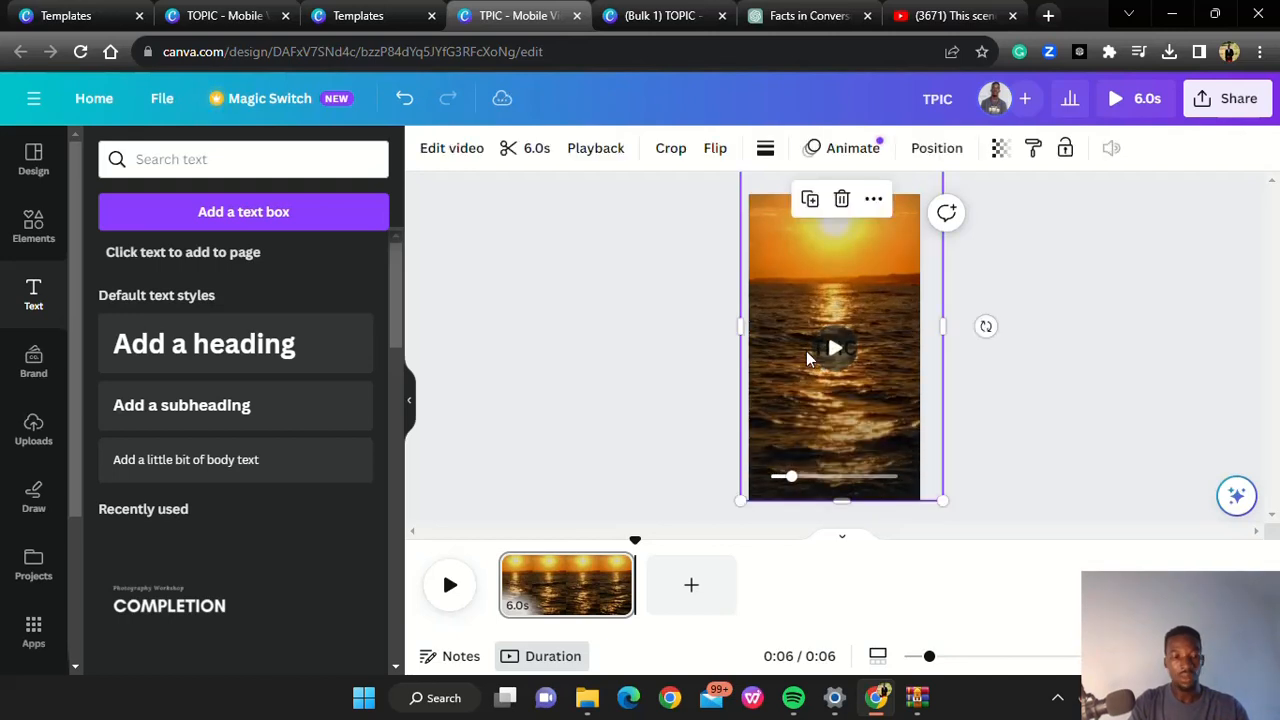
{"action": "key", "text": "ctrl+z"}
{"action": "key", "text": "ctrl+z"}
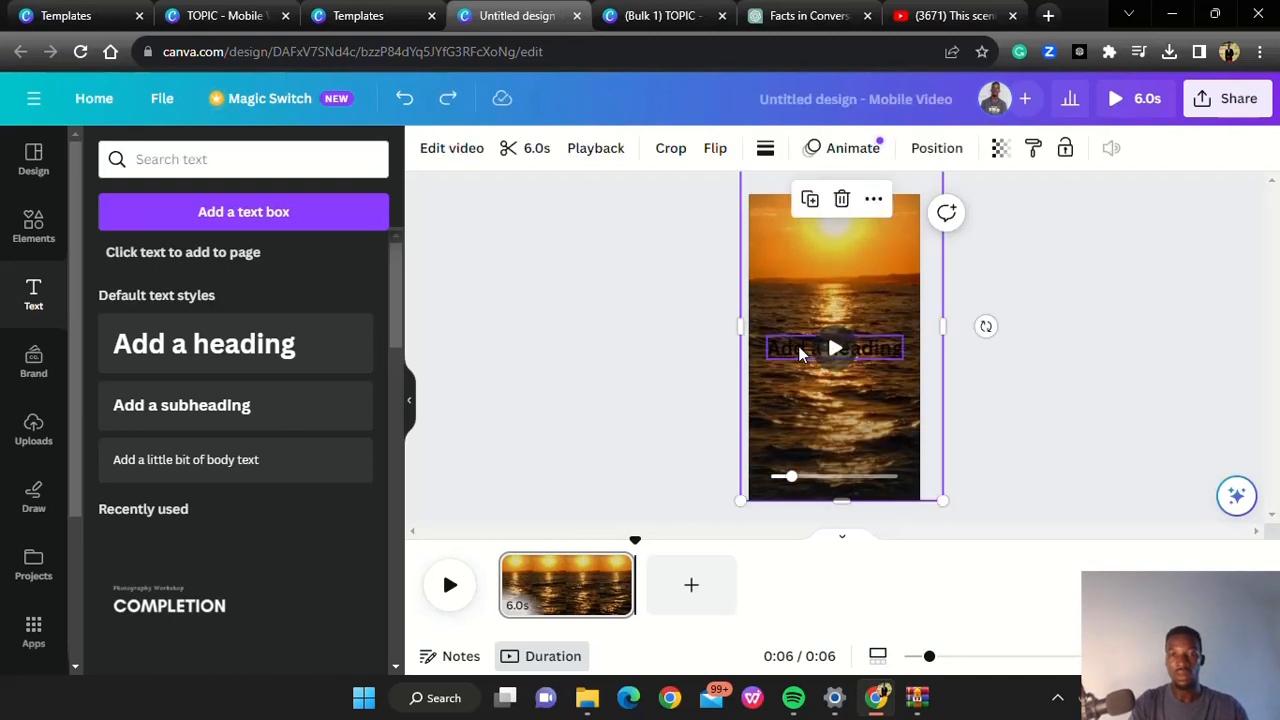
Move the heading up to the horizon line of the sunset and replace its text with TOPIC
{"action": "left_click_drag", "start_coordinate": [799, 353], "coordinate": [819, 278]}
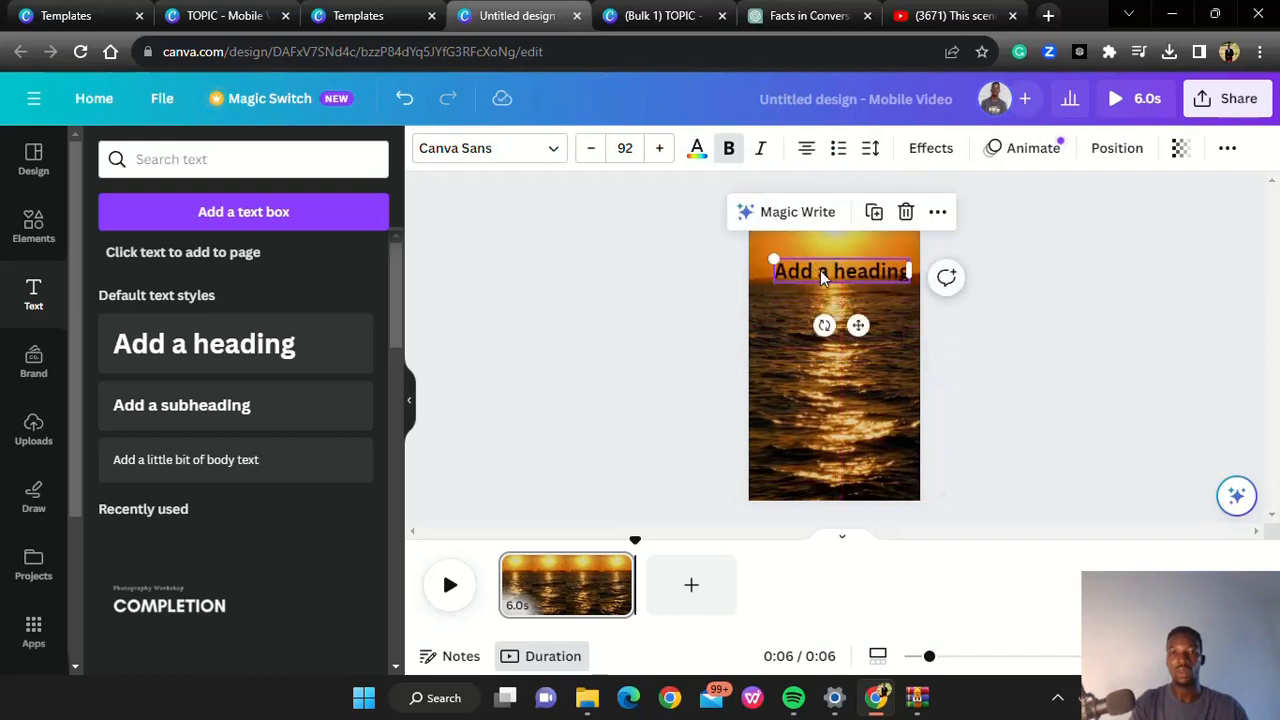
{"action": "double_click", "coordinate": [819, 272]}
{"action": "triple_click", "coordinate": [820, 271]}
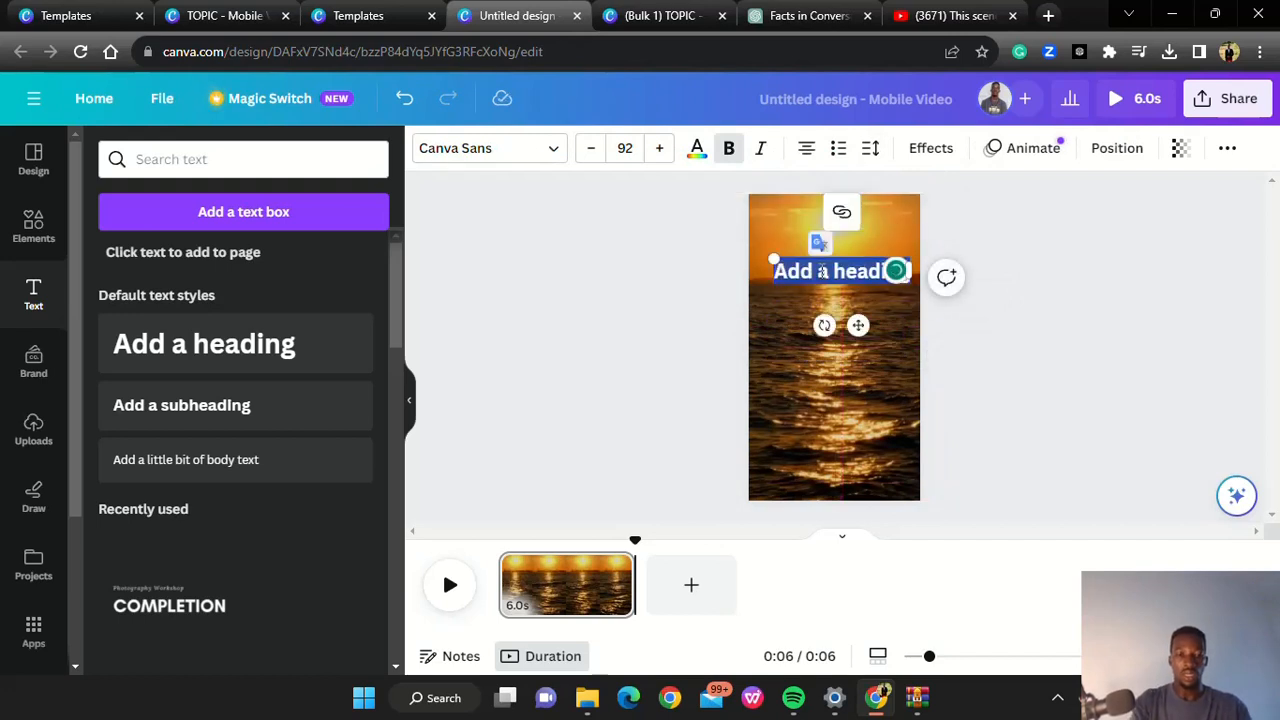
{"action": "type", "text": "TOPIC"}
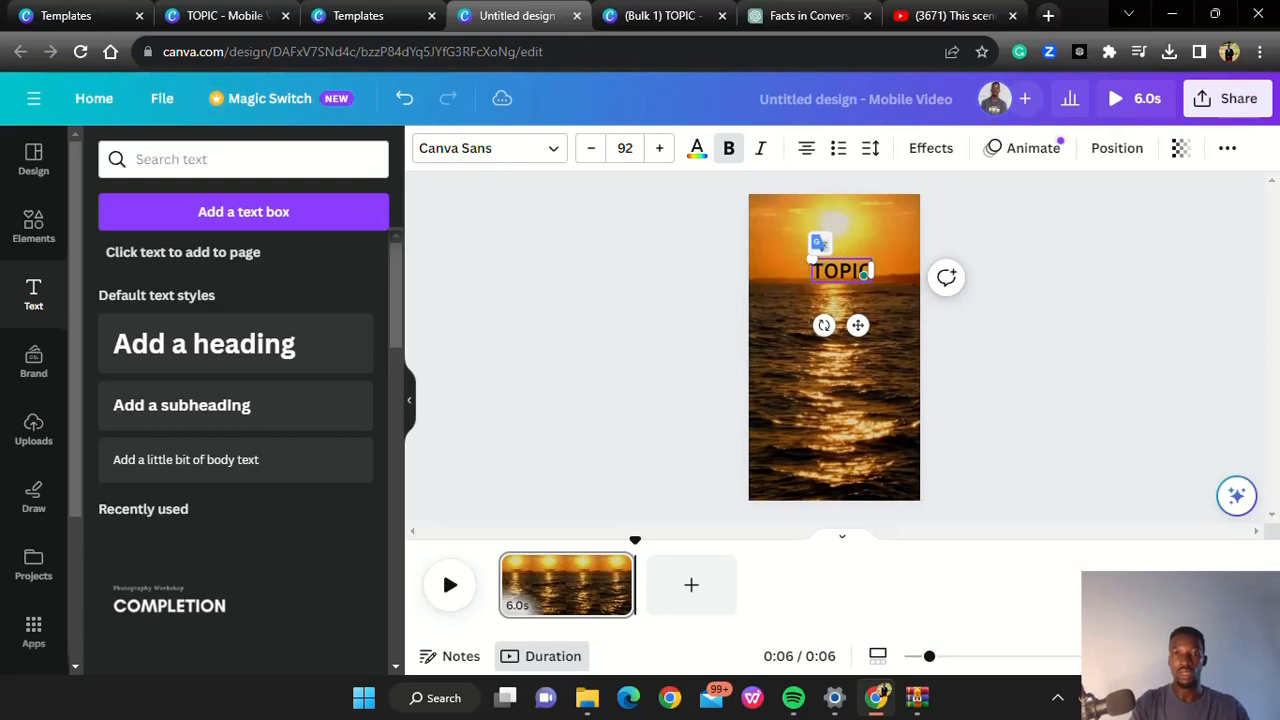
Try to change the TOPIC heading's text color to white
{"action": "left_click", "coordinate": [695, 152]}
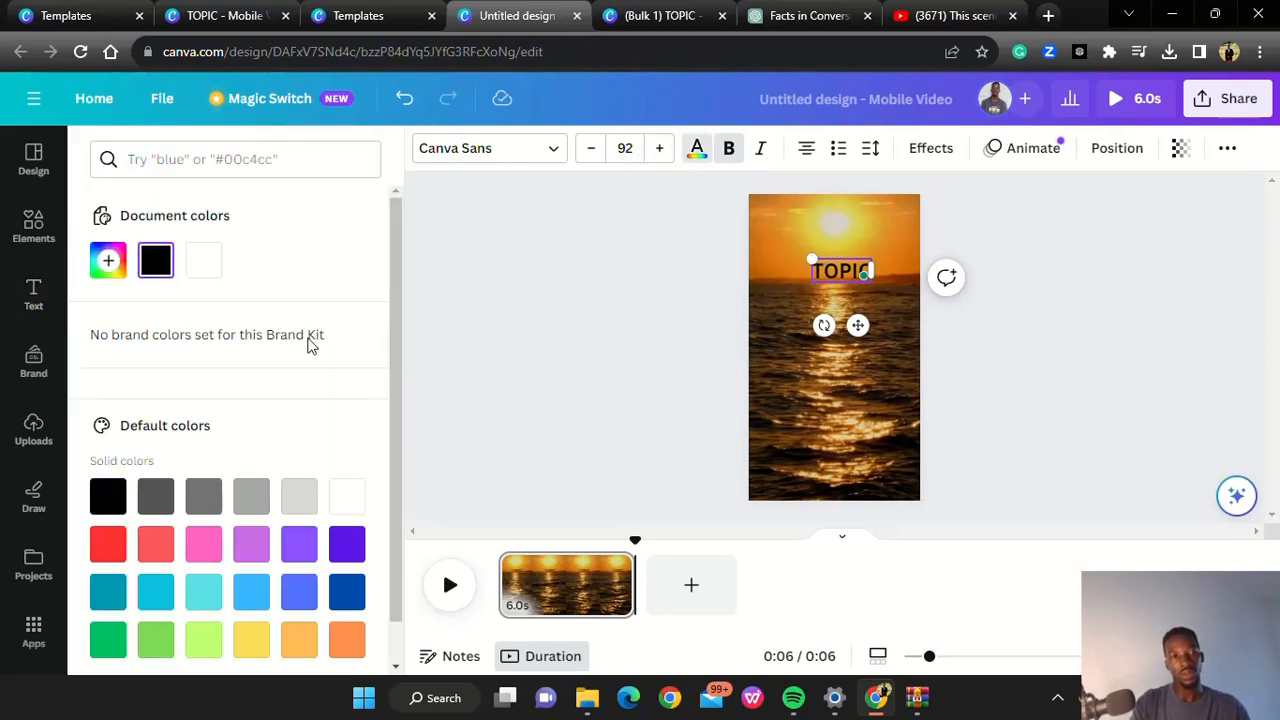
{"action": "left_click", "coordinate": [203, 262]}
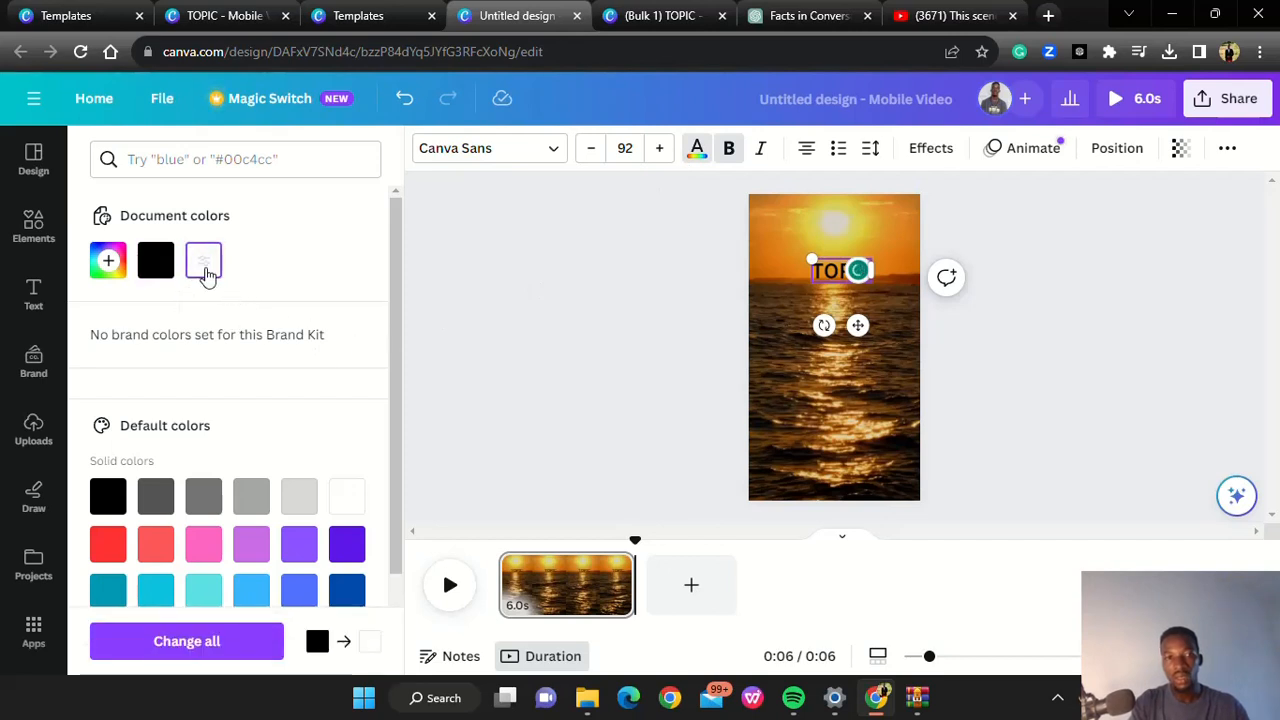
{"action": "left_click", "coordinate": [354, 500]}
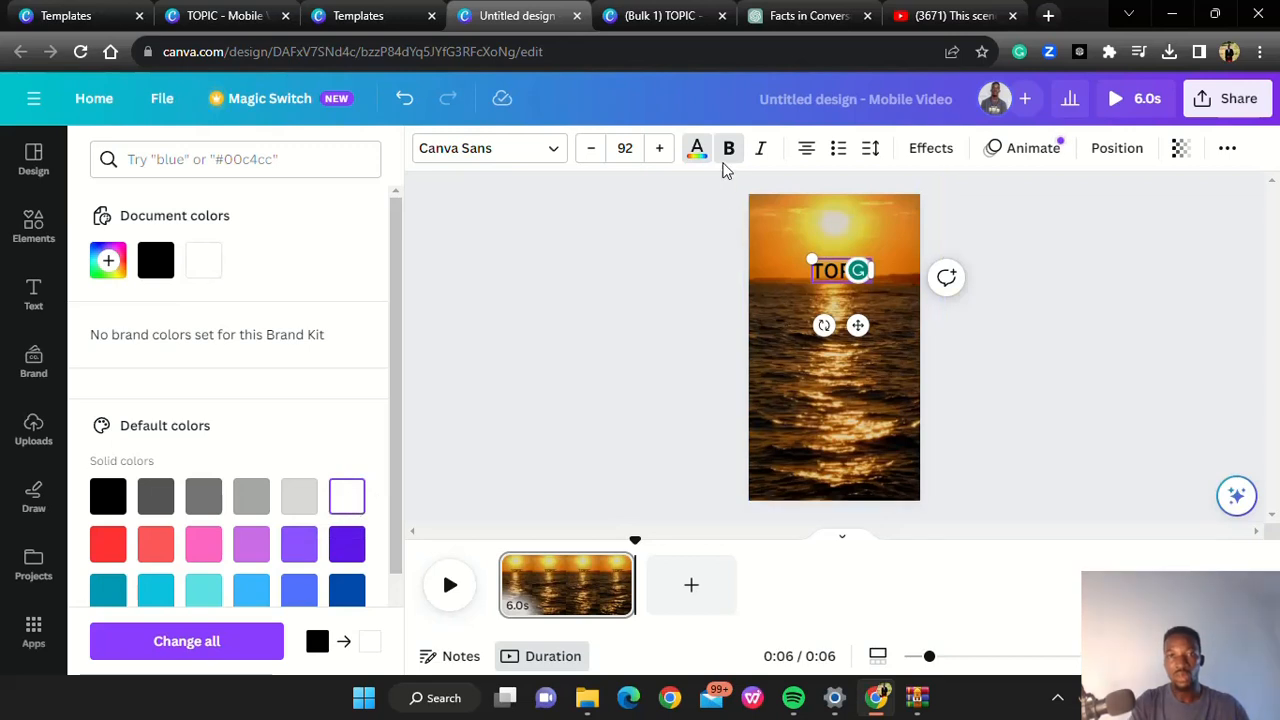
Change the TOPIC heading's font to the recently used Archivo Black
{"action": "left_click", "coordinate": [560, 150]}
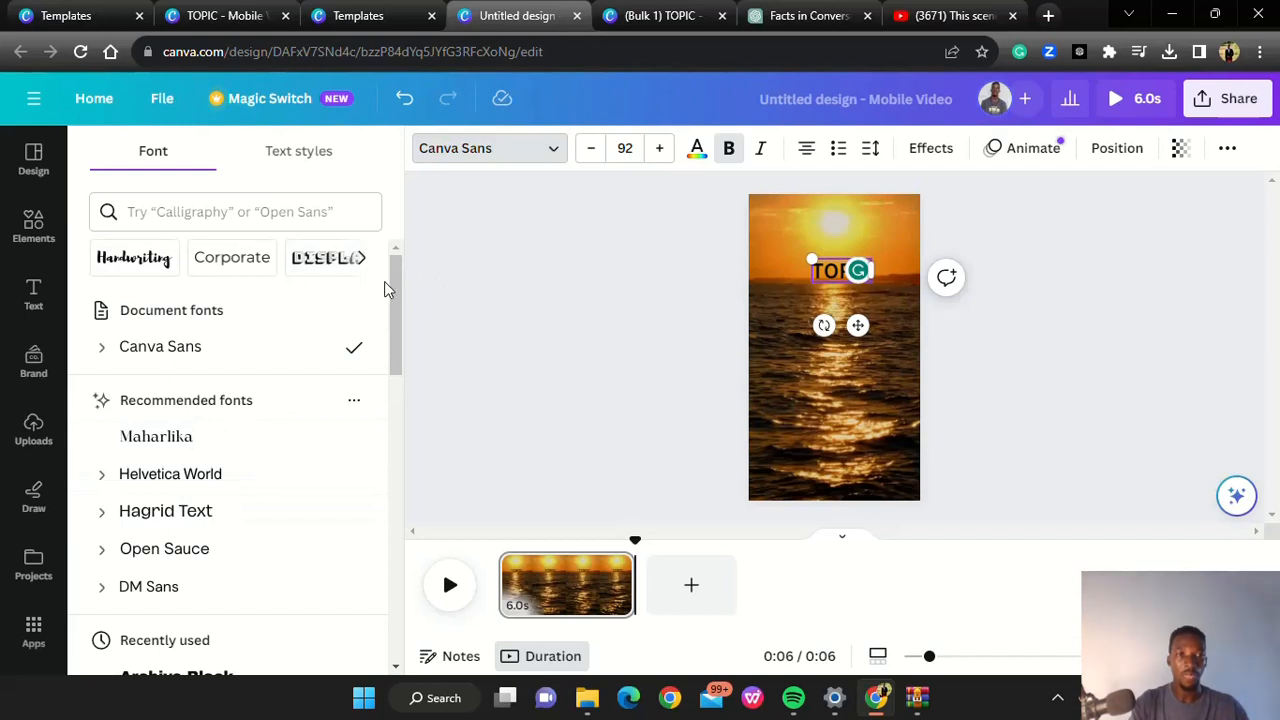
{"action": "scroll", "coordinate": [396, 289], "scroll_direction": "down", "scroll_amount": 4}
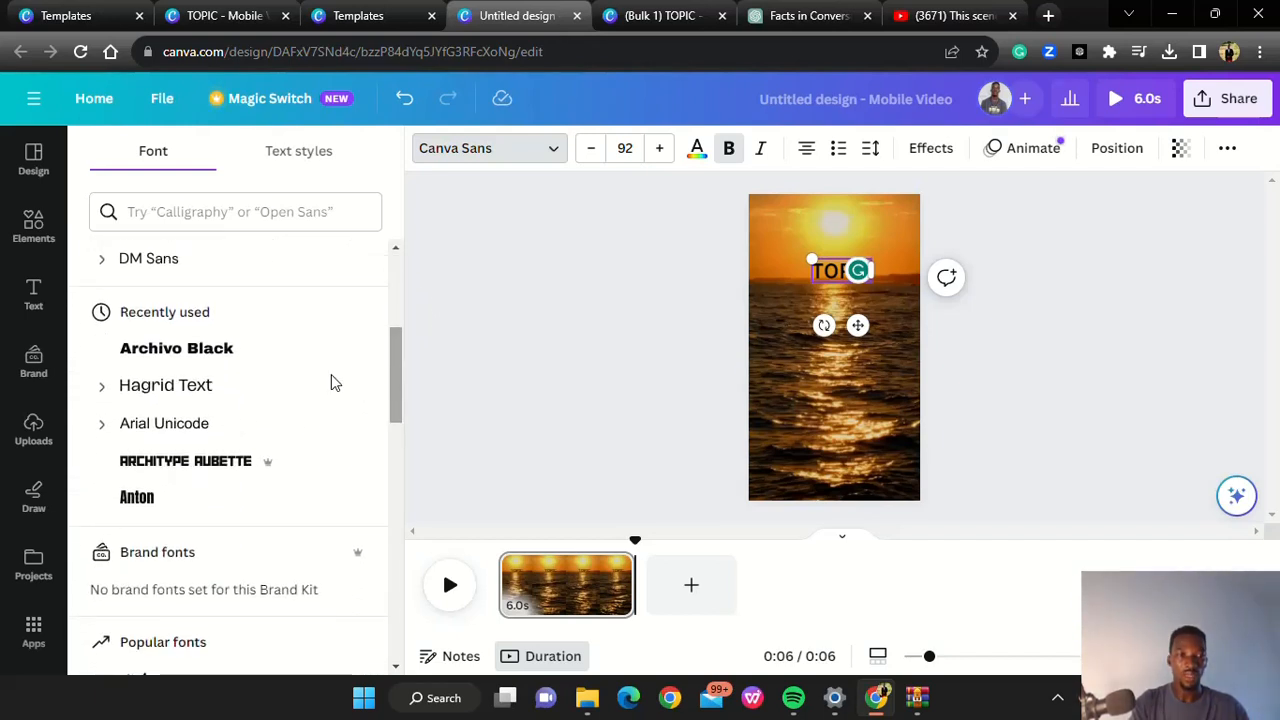
{"action": "left_click", "coordinate": [200, 355]}
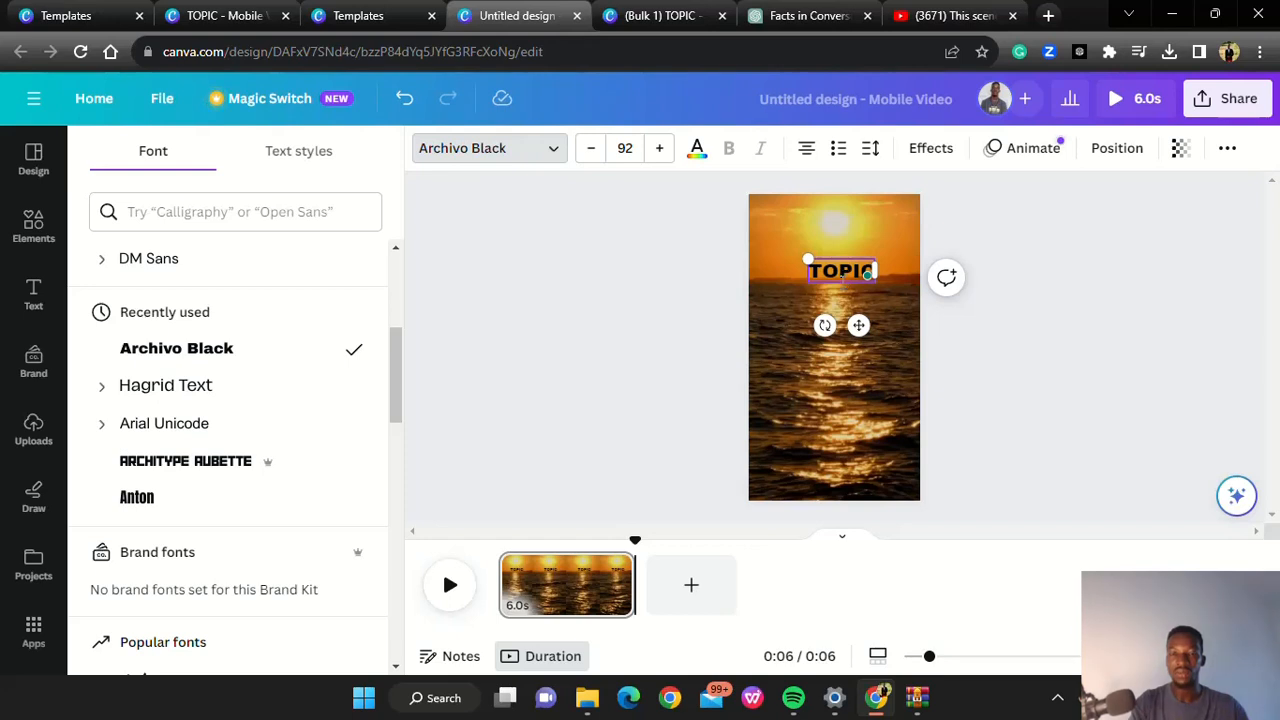
Reposition the TOPIC heading slightly lower, just below the horizon, and set its font size to 90
{"action": "mouse_move", "coordinate": [843, 278]}
{"action": "left_mouse_down"}
{"action": "mouse_move", "coordinate": [836, 208]}
{"action": "mouse_move", "coordinate": [829, 291]}
{"action": "left_mouse_up"}
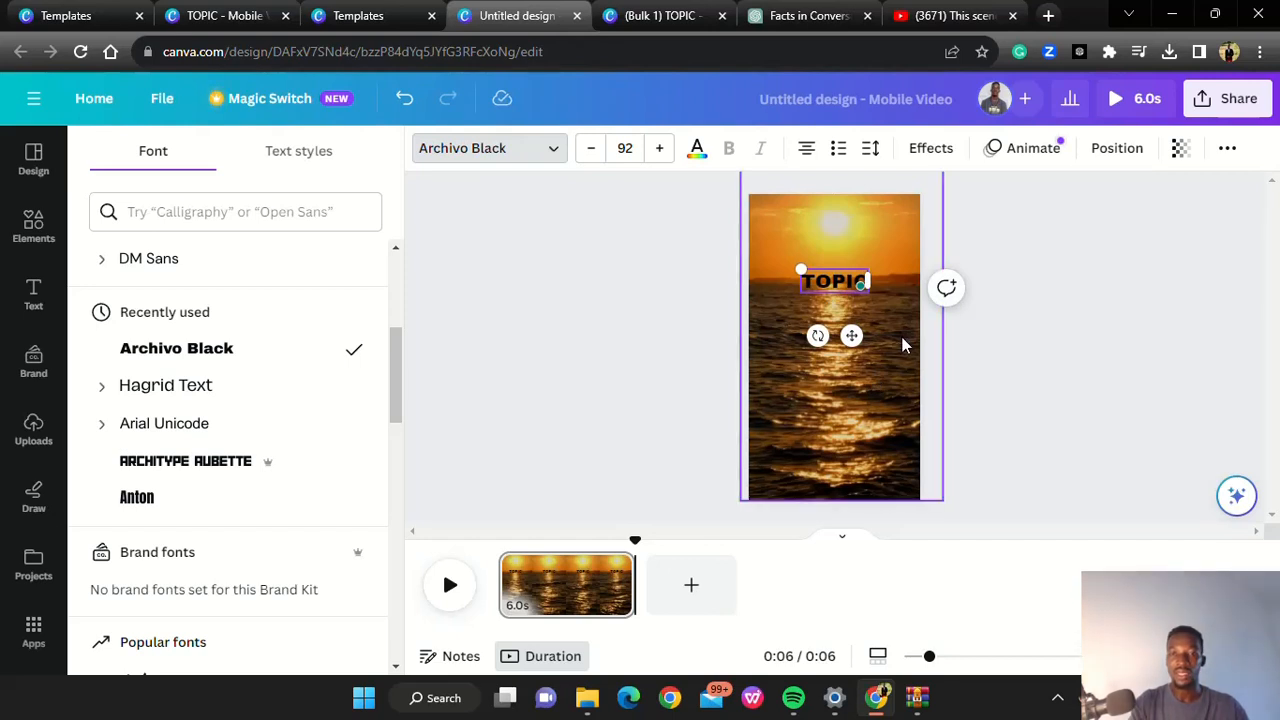
{"action": "left_click", "coordinate": [1009, 262]}
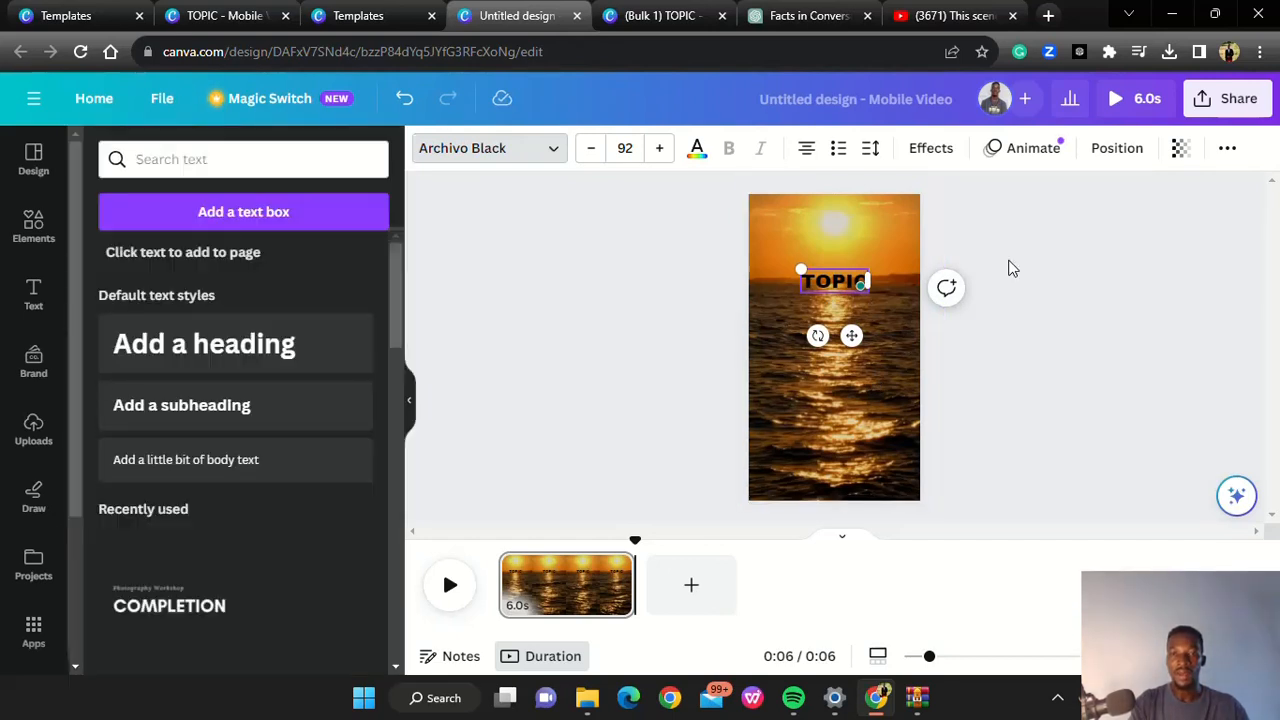
{"action": "left_click", "coordinate": [672, 375]}
{"action": "left_click_drag", "start_coordinate": [842, 278], "coordinate": [835, 281]}
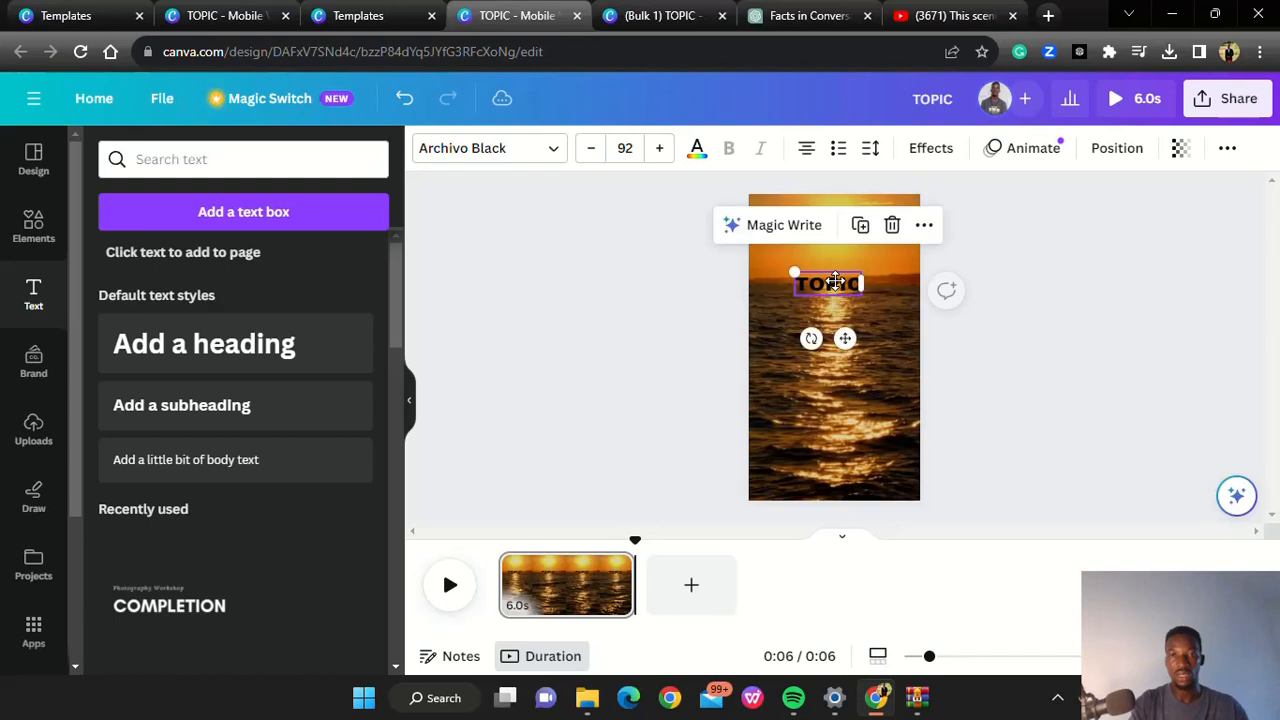
{"action": "left_click", "coordinate": [659, 150]}
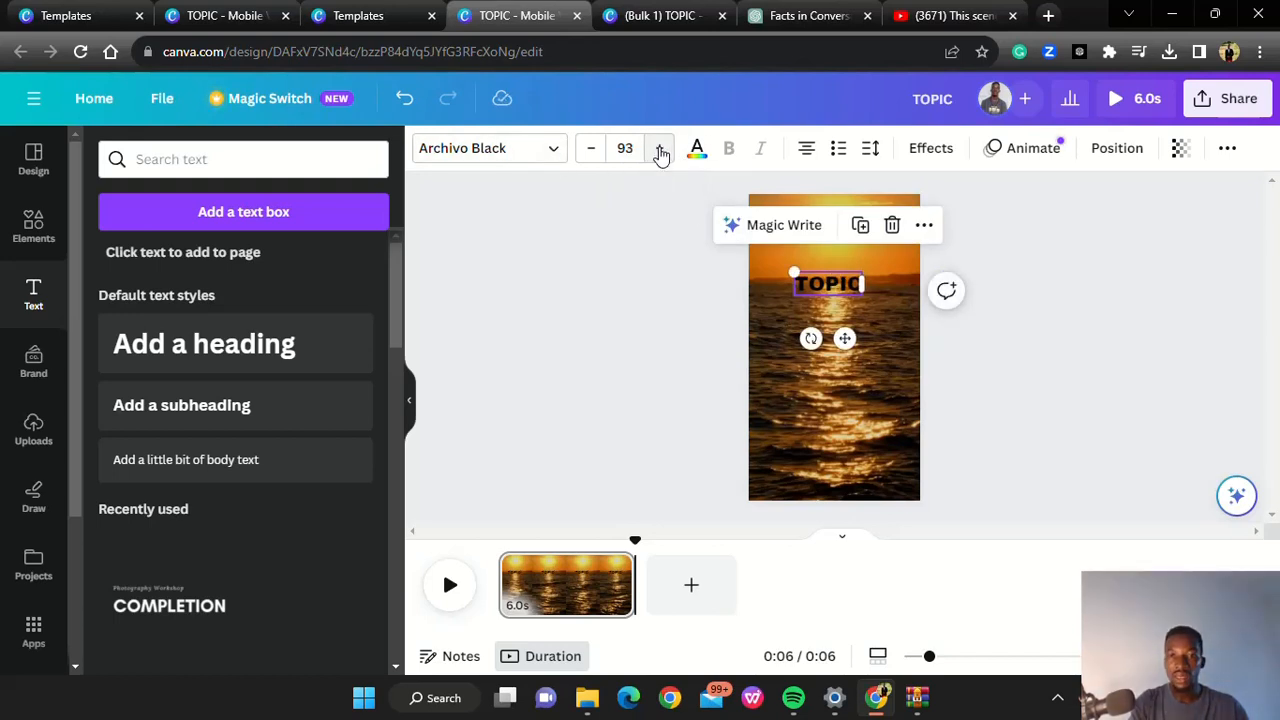
{"action": "left_click", "coordinate": [591, 158]}
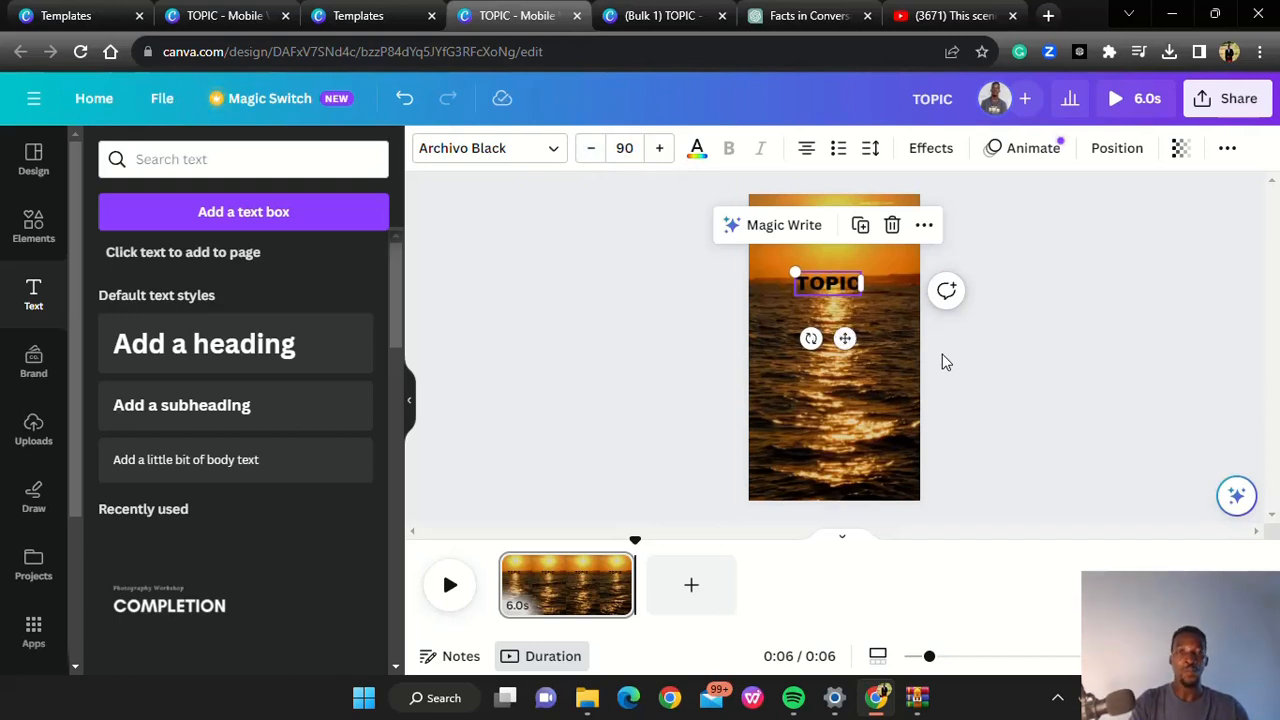
Duplicate the TOPIC heading, place the copy directly below it and change its text to PART 1
{"action": "left_click", "coordinate": [860, 225]}
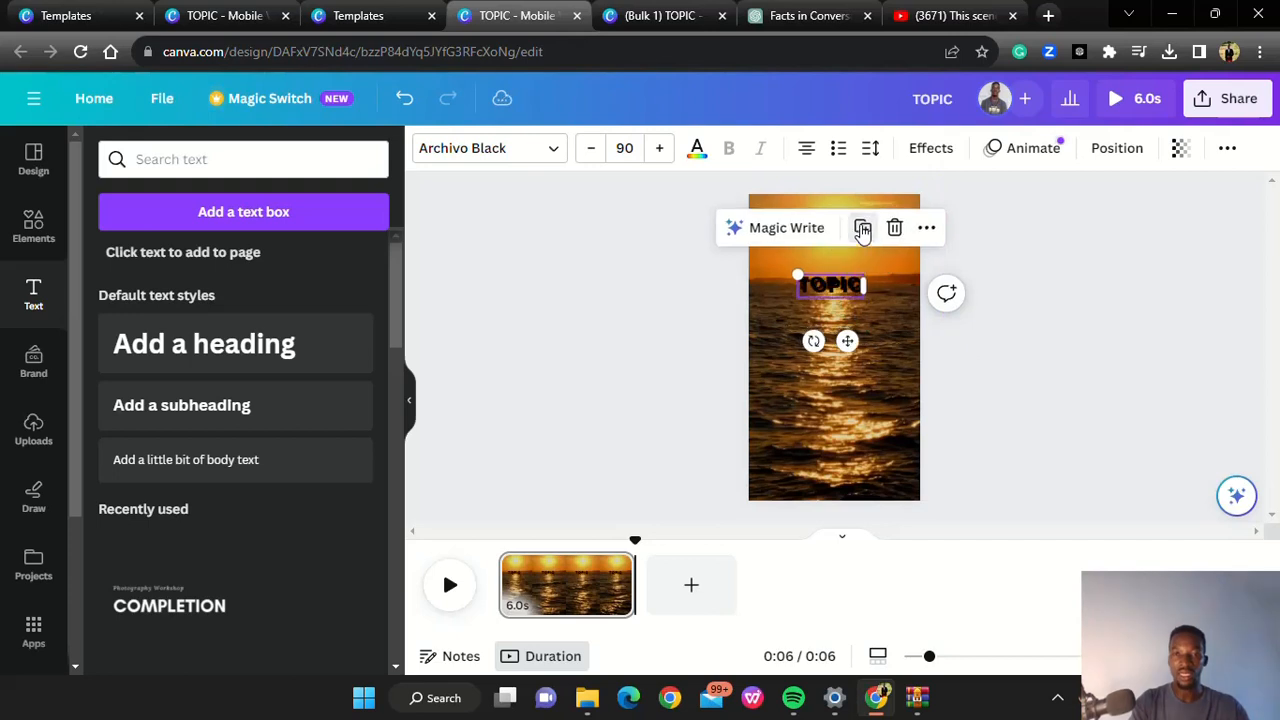
{"action": "left_click_drag", "start_coordinate": [828, 290], "coordinate": [830, 330]}
{"action": "double_click", "coordinate": [840, 325]}
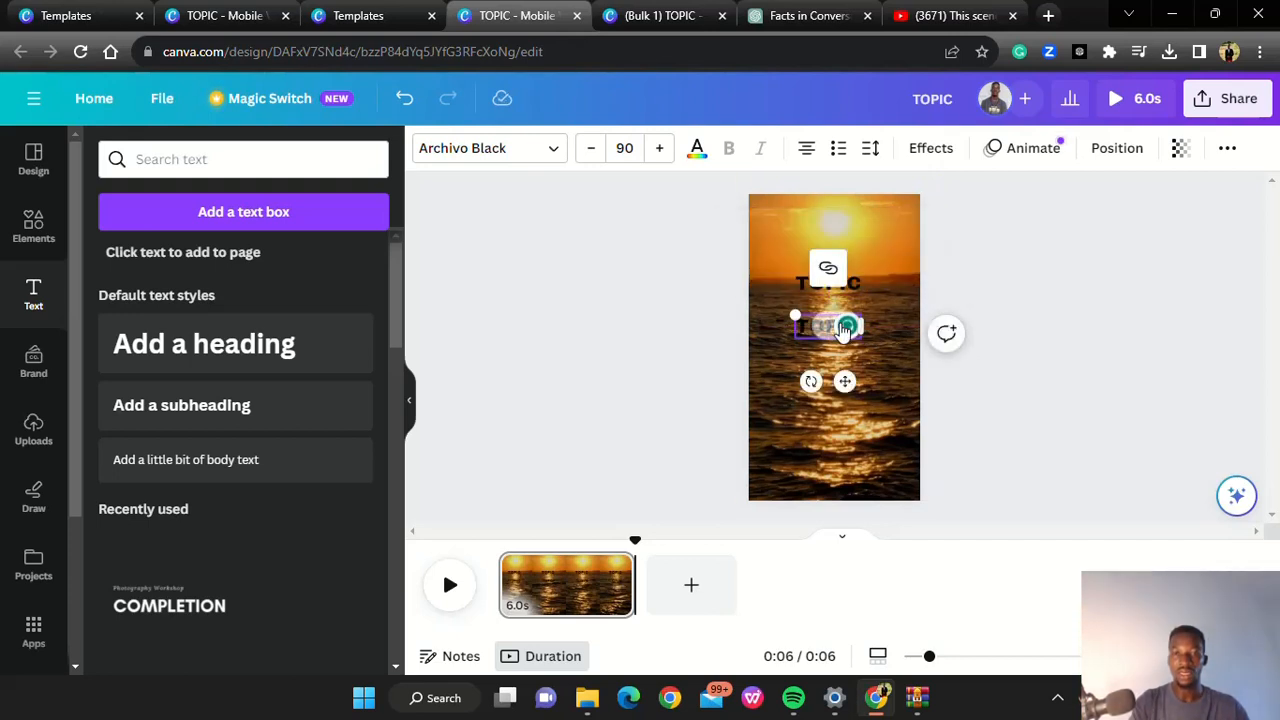
{"action": "double_click", "coordinate": [807, 328]}
{"action": "type", "text": "PART"}
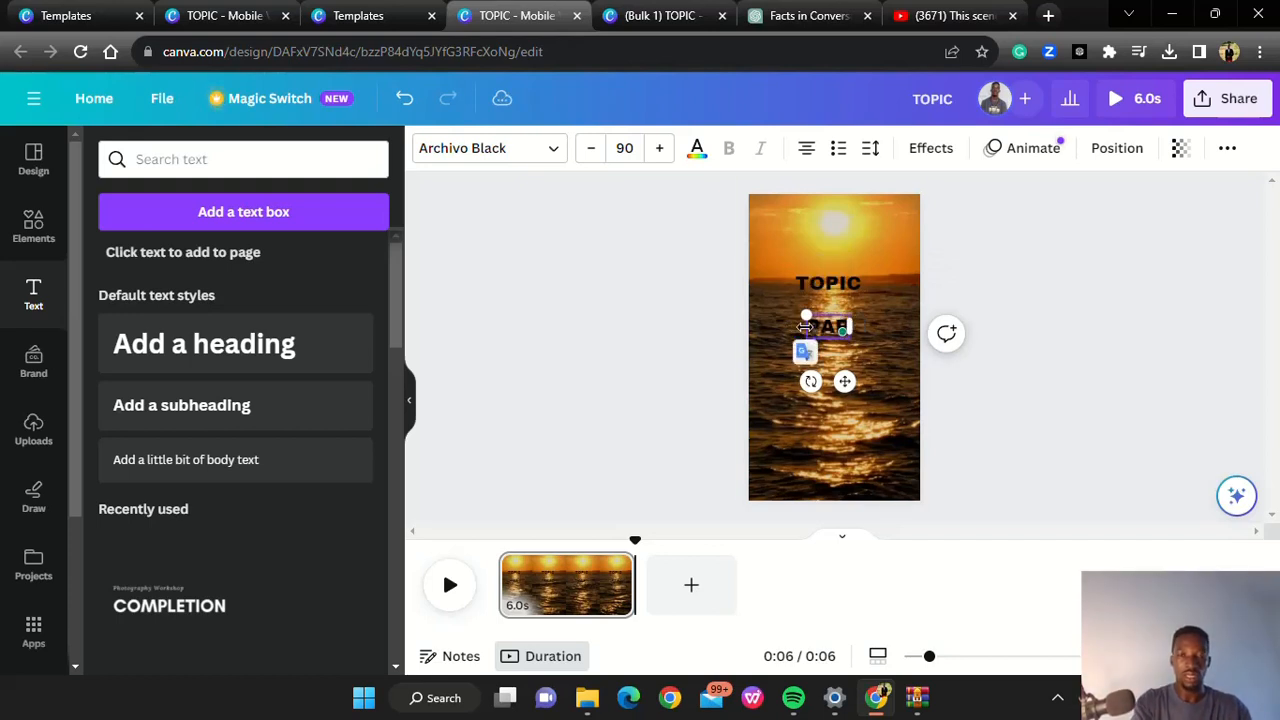
{"action": "type", "text": " 1"}
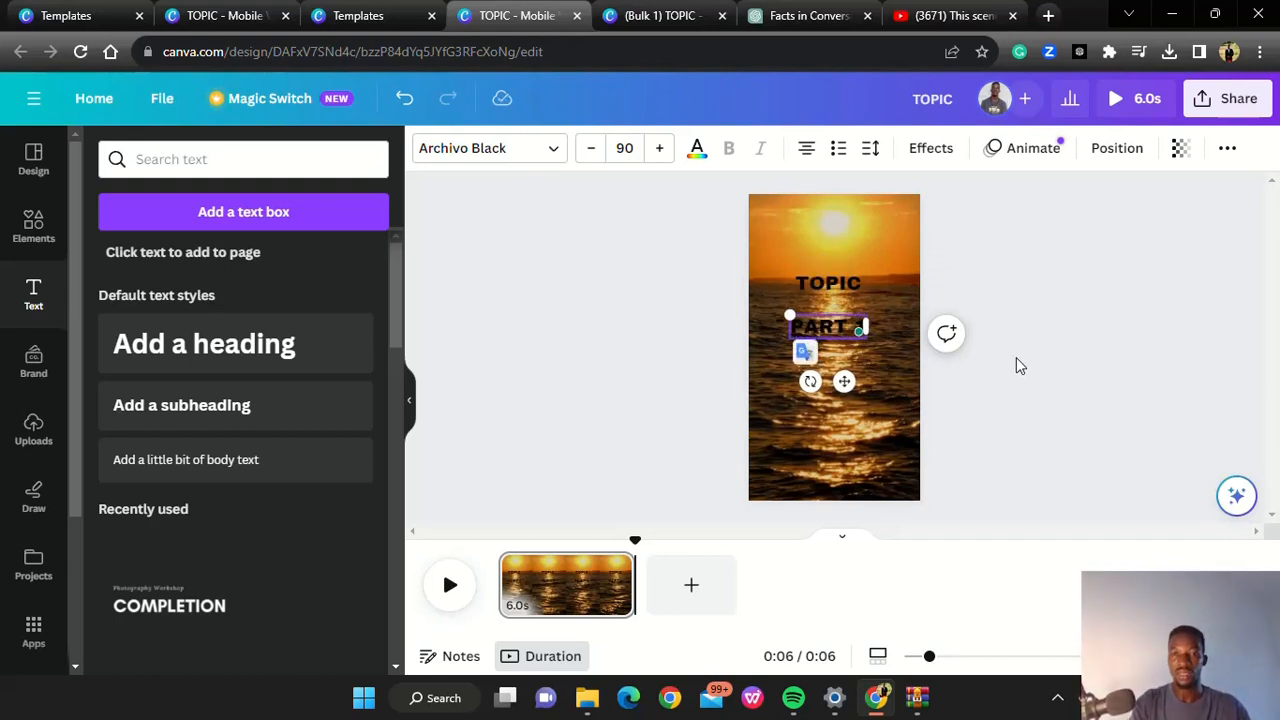
{"action": "left_click", "coordinate": [1016, 357]}
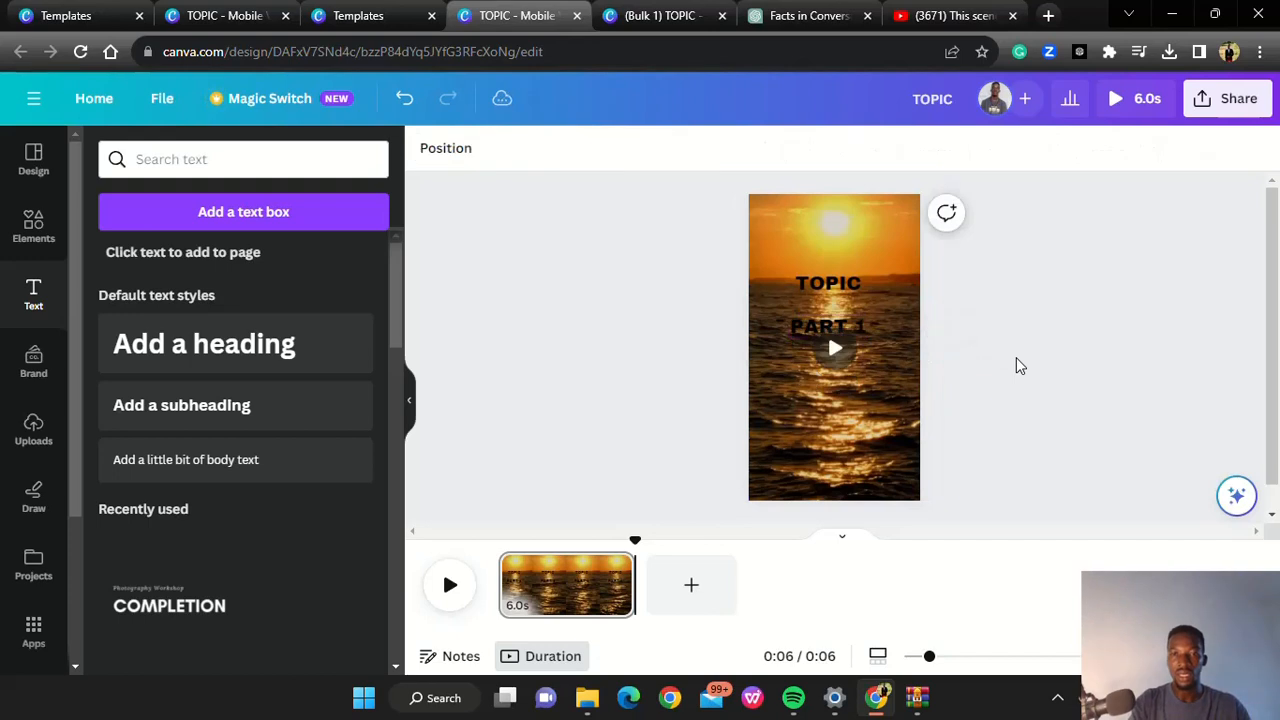
Duplicate the PART 1 text, place the copy directly below it and change its text to PART 2
{"action": "left_click", "coordinate": [833, 340]}
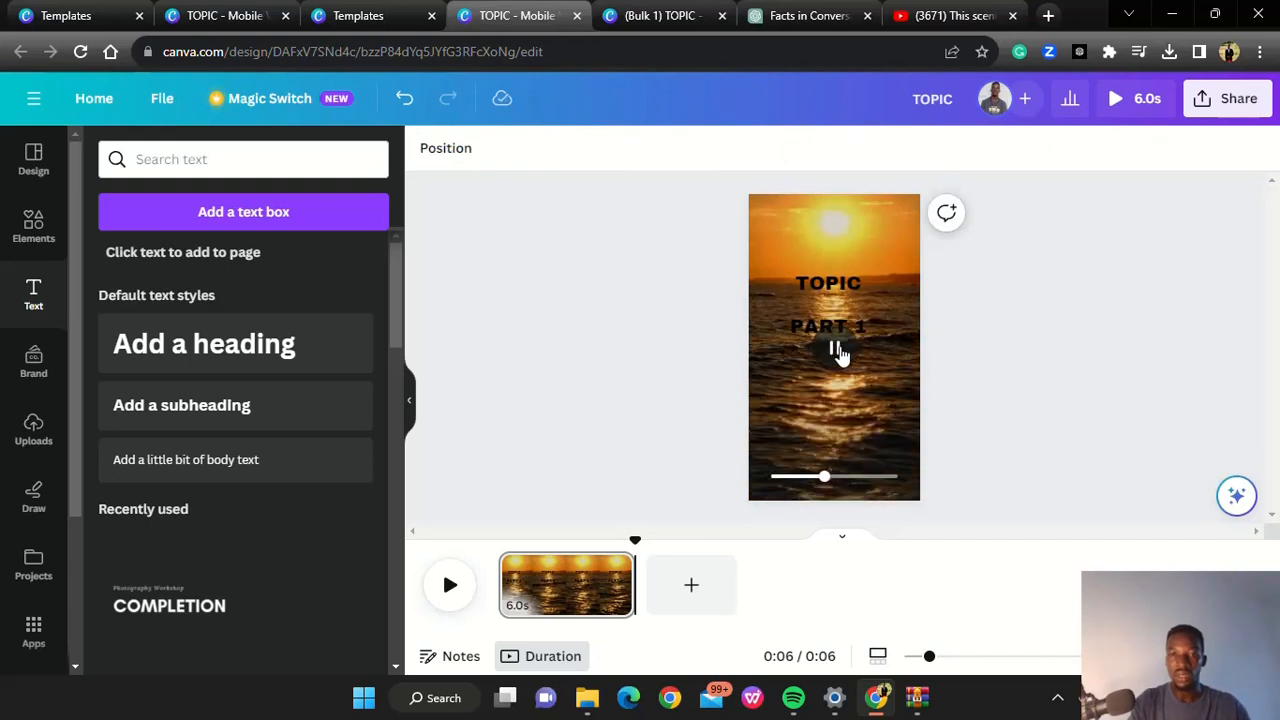
{"action": "left_click", "coordinate": [838, 352]}
{"action": "left_click", "coordinate": [804, 326]}
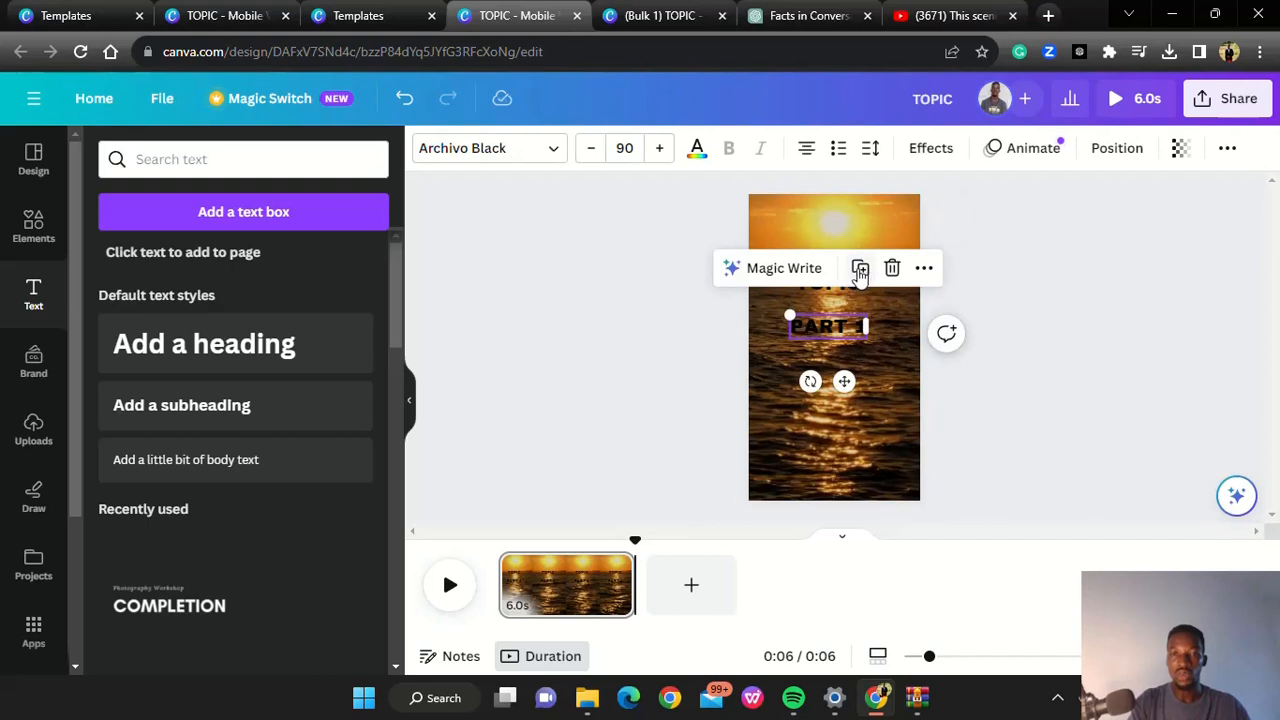
{"action": "left_click_drag", "start_coordinate": [830, 338], "coordinate": [828, 362]}
{"action": "double_click", "coordinate": [830, 360]}
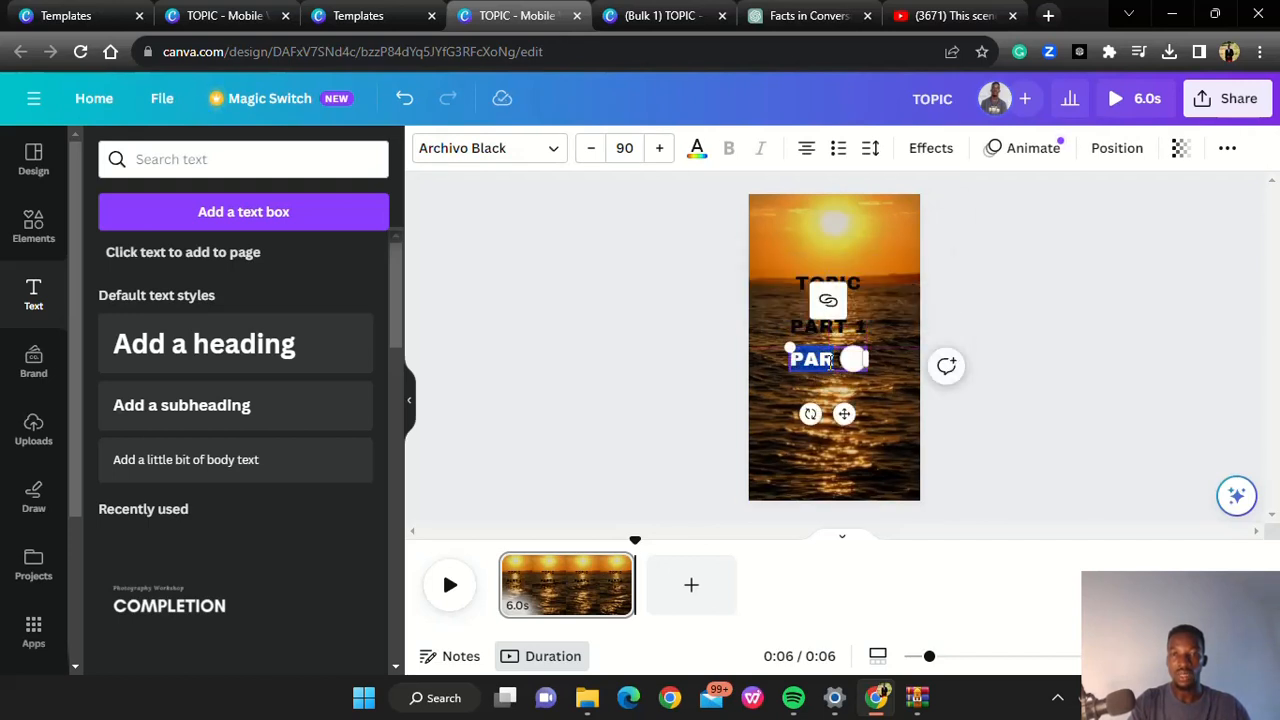
{"action": "left_click", "coordinate": [830, 362]}
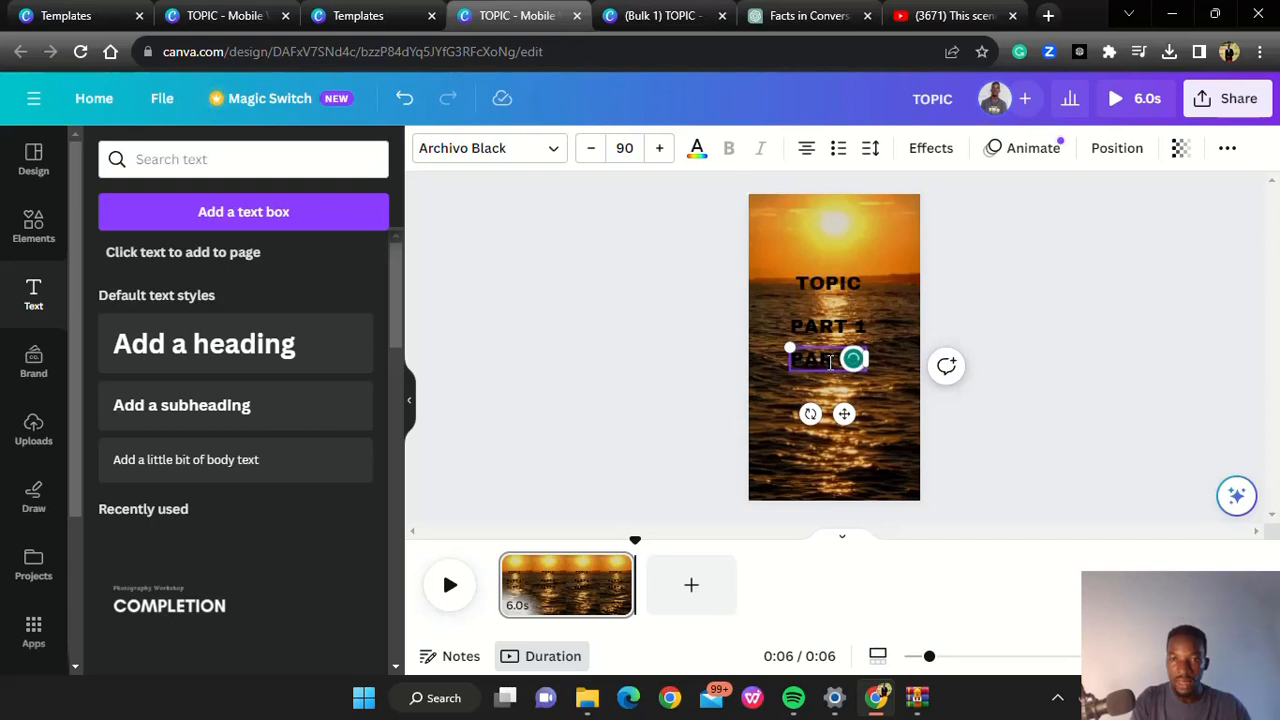
{"action": "key", "text": "BackSpace"}
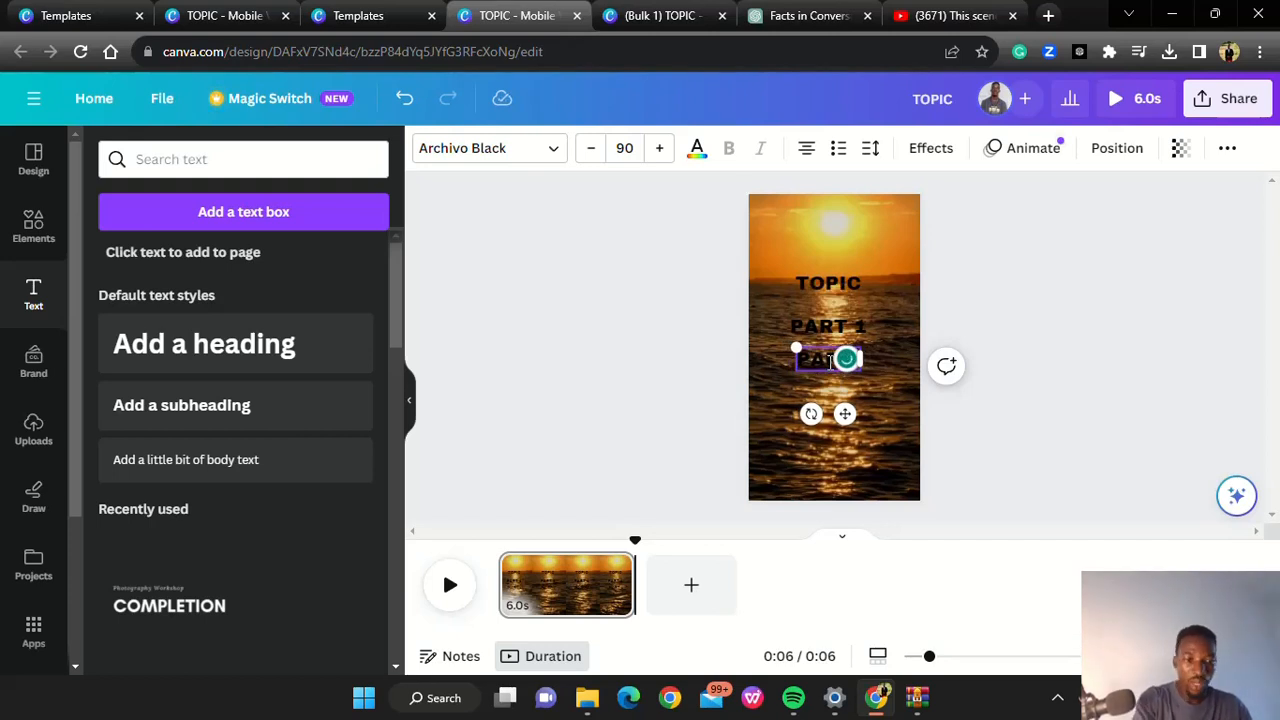
{"action": "type", "text": "2"}
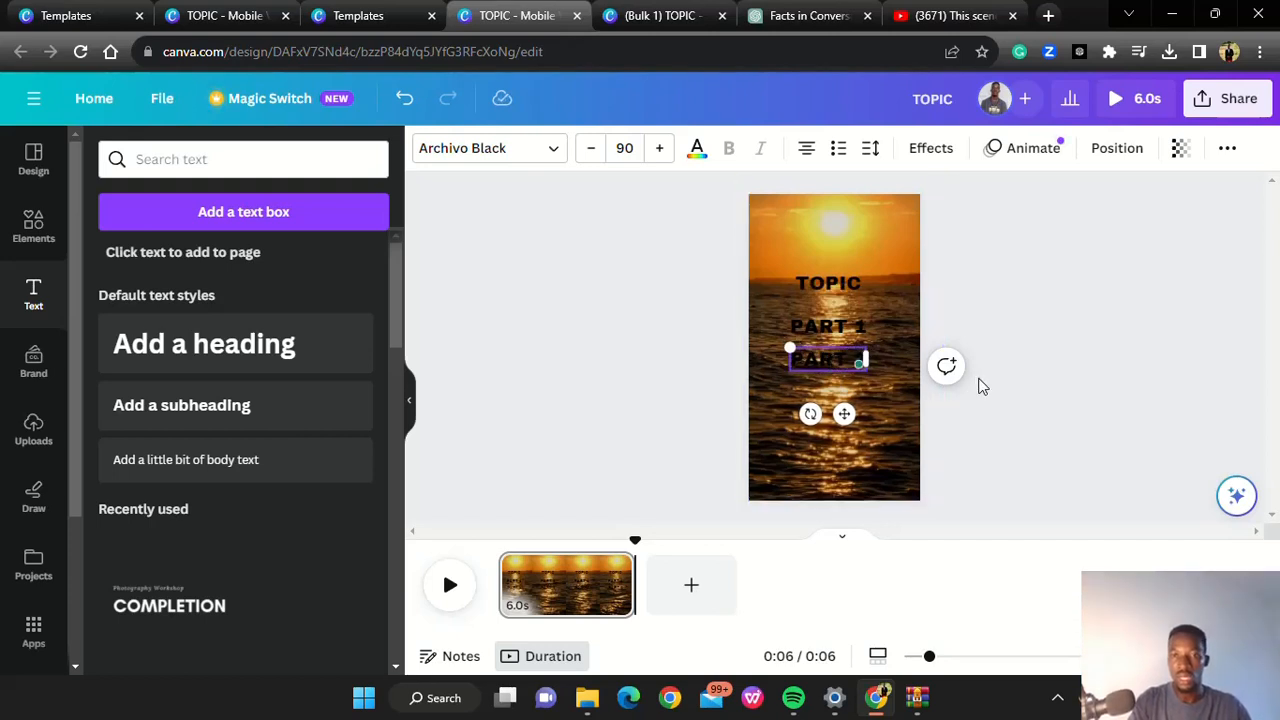
{"action": "left_click", "coordinate": [982, 378]}
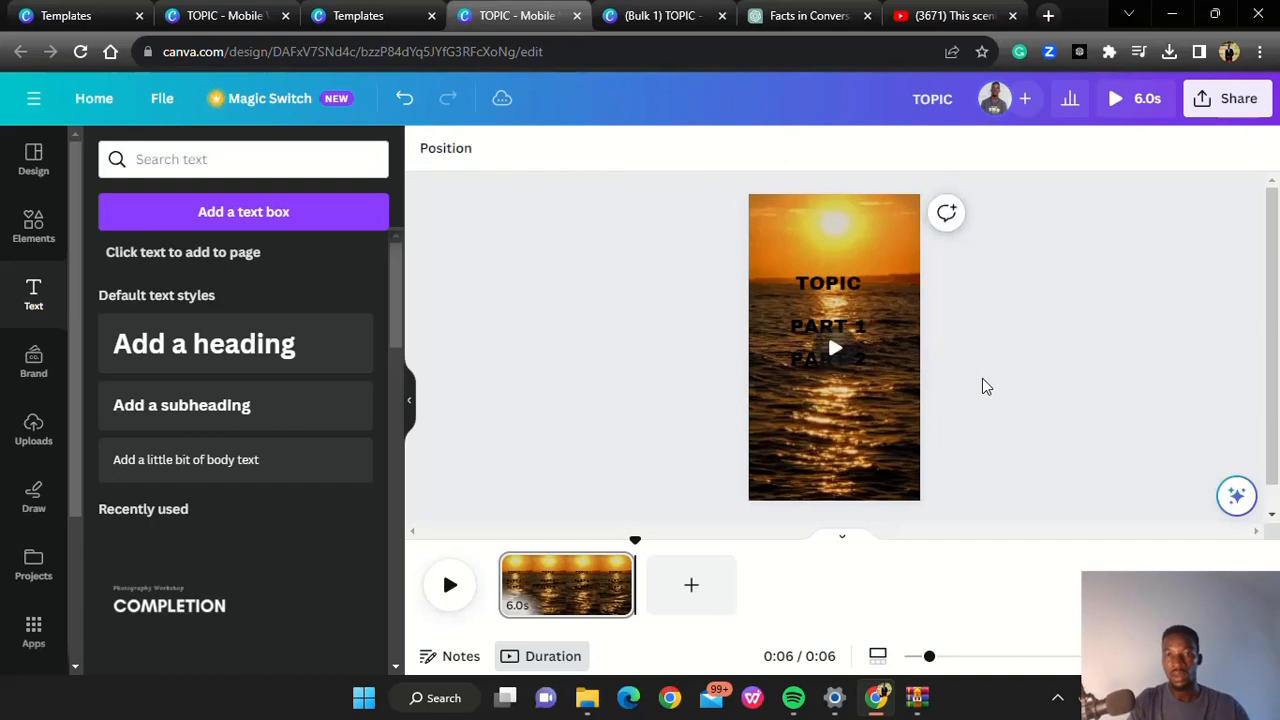
Change the colour of both the PART 1 and PART 2 texts to white
{"action": "left_click", "coordinate": [801, 326]}
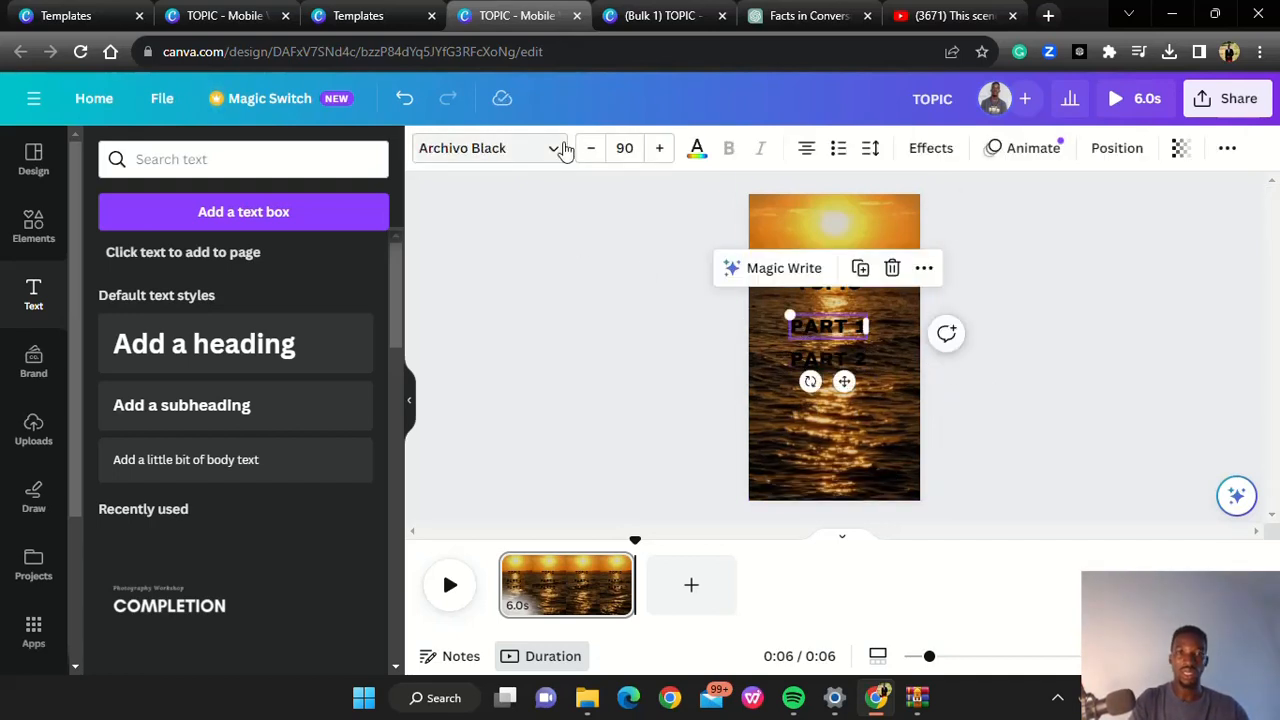
{"action": "left_click", "coordinate": [697, 155]}
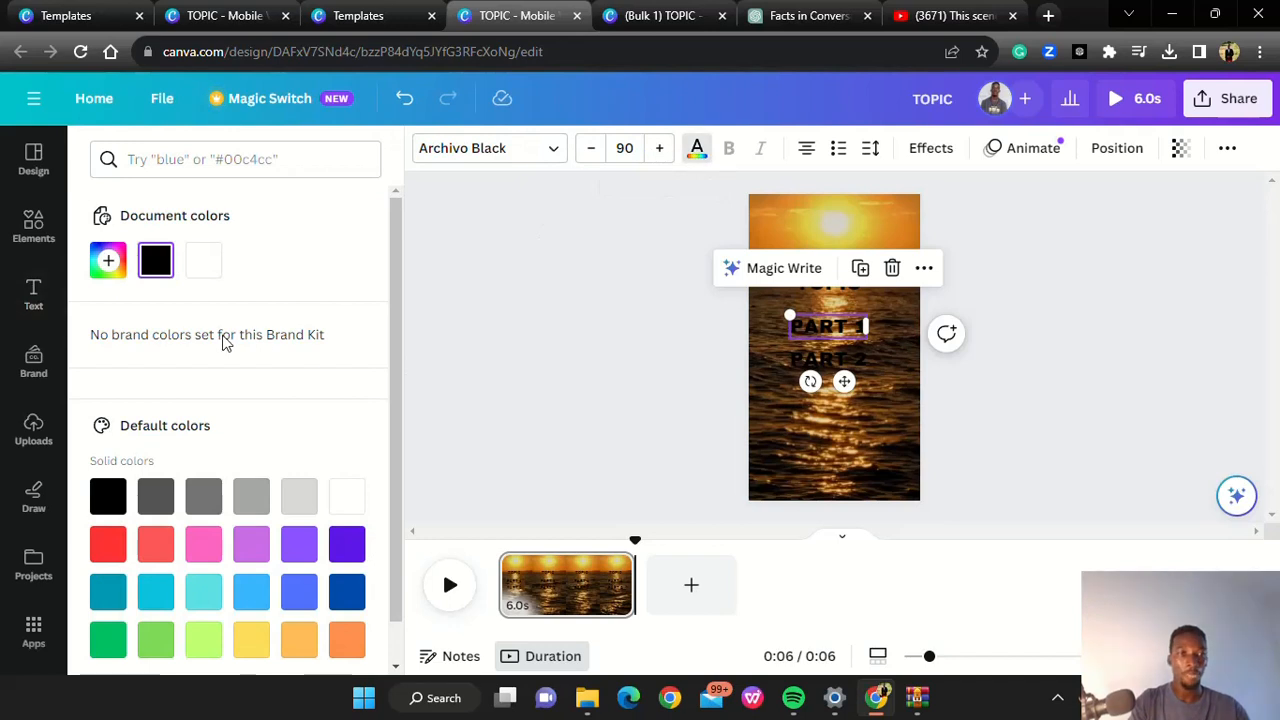
{"action": "left_click", "coordinate": [201, 262]}
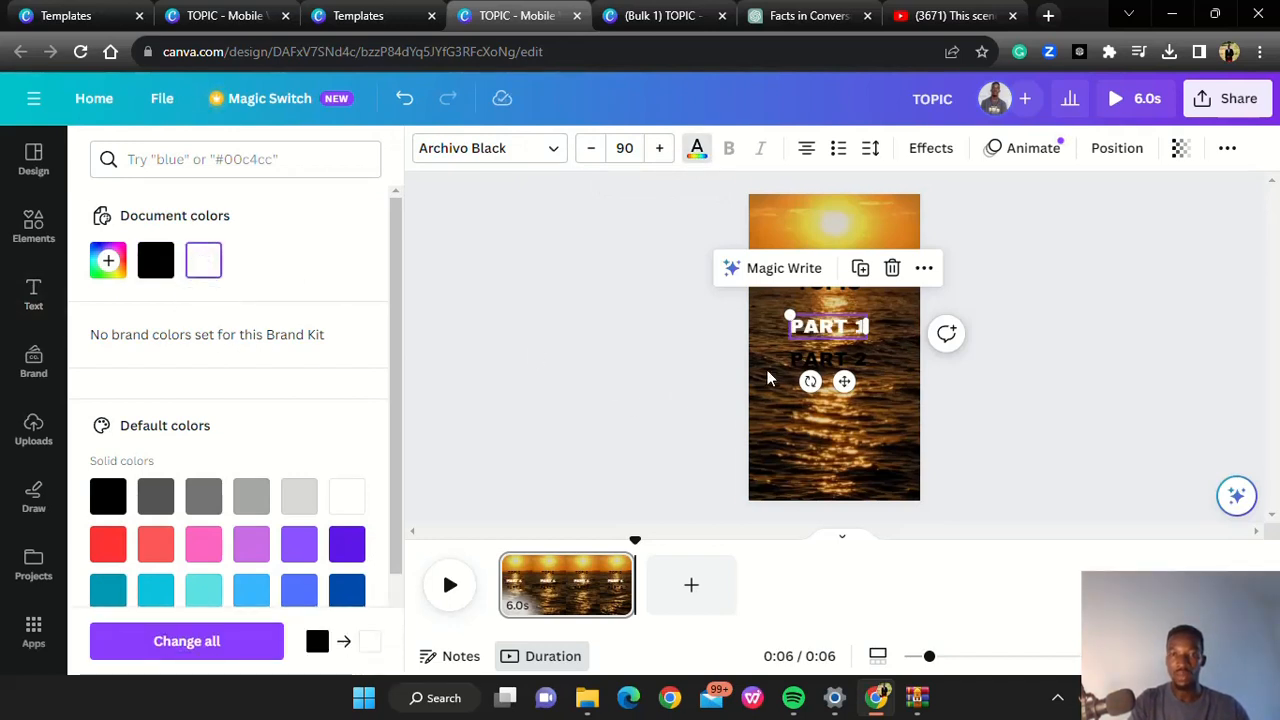
{"action": "left_click", "coordinate": [800, 370]}
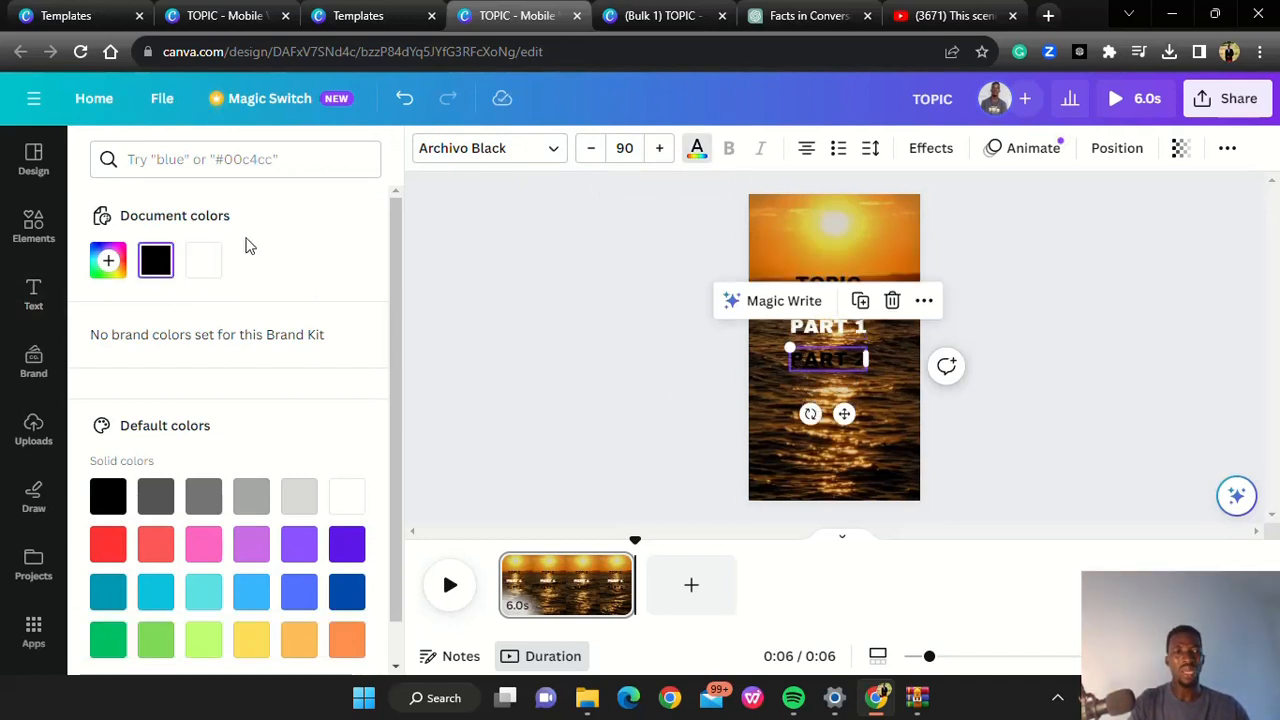
{"action": "left_click", "coordinate": [205, 260]}
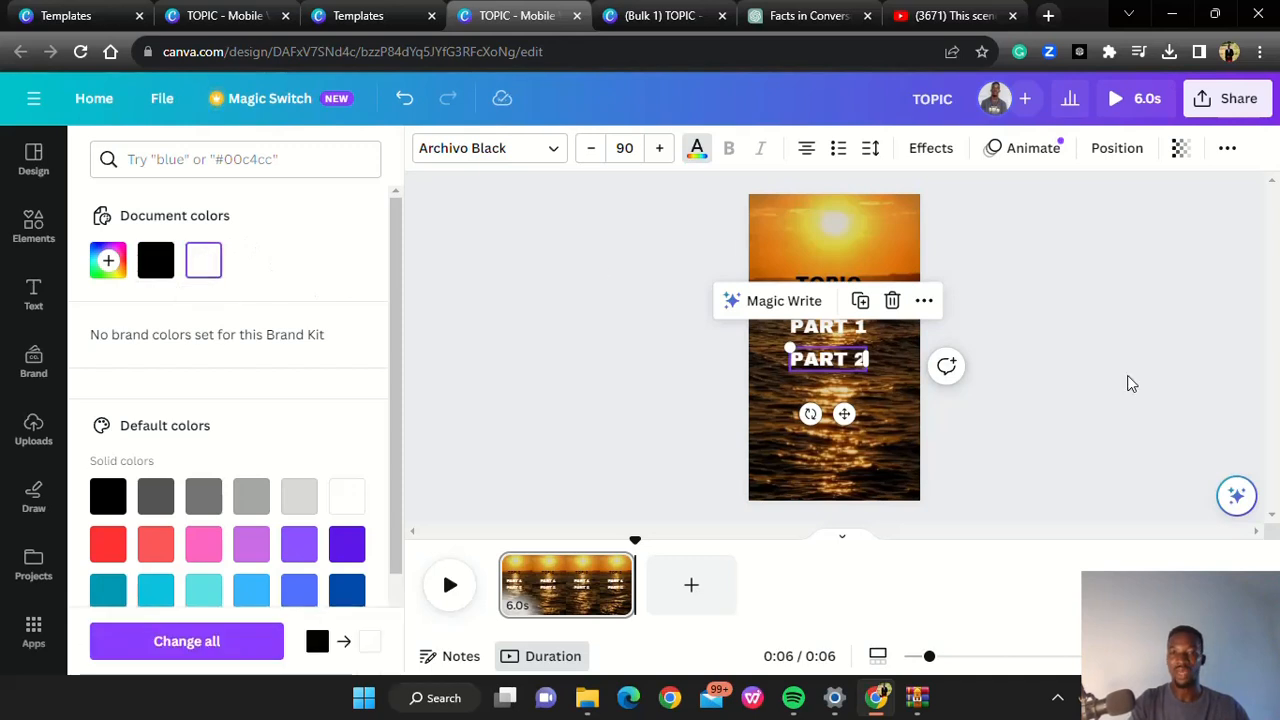
{"action": "left_click", "coordinate": [1131, 384]}
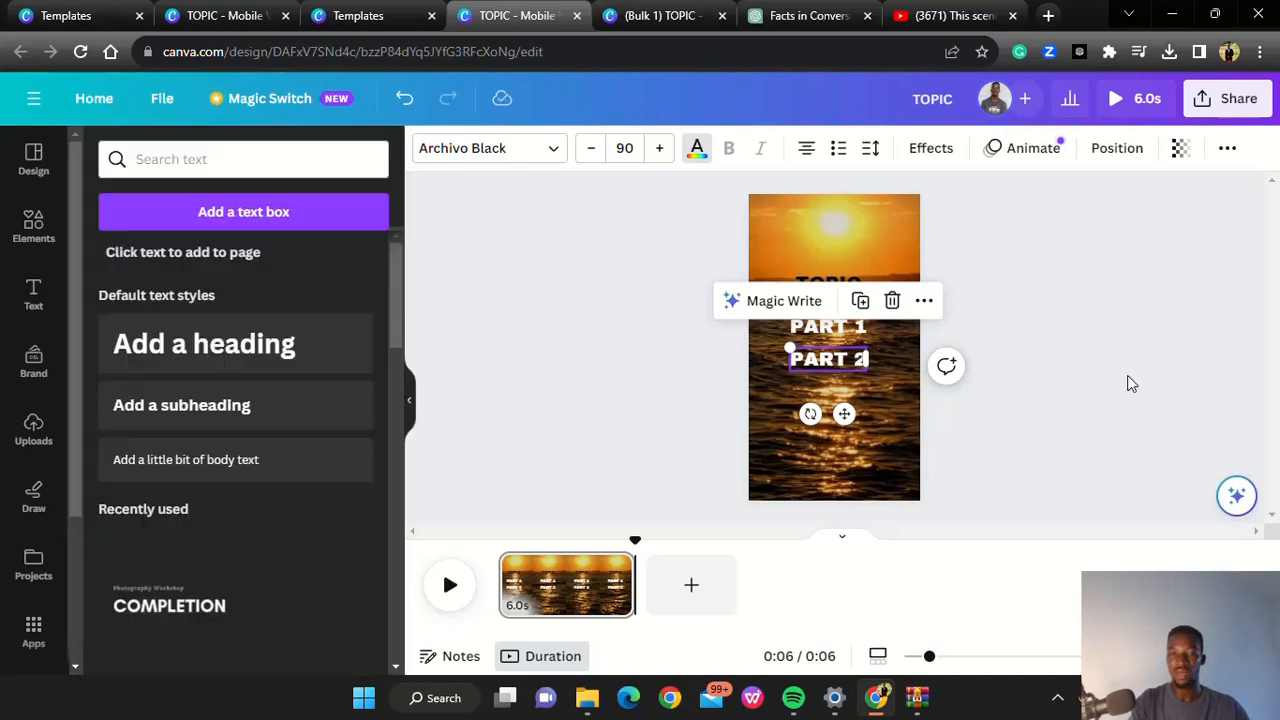
Try yellow, cobalt blue, custom green and custom red on the TOPIC heading and return it to black
{"action": "left_click", "coordinate": [677, 266]}
{"action": "left_click", "coordinate": [840, 285]}
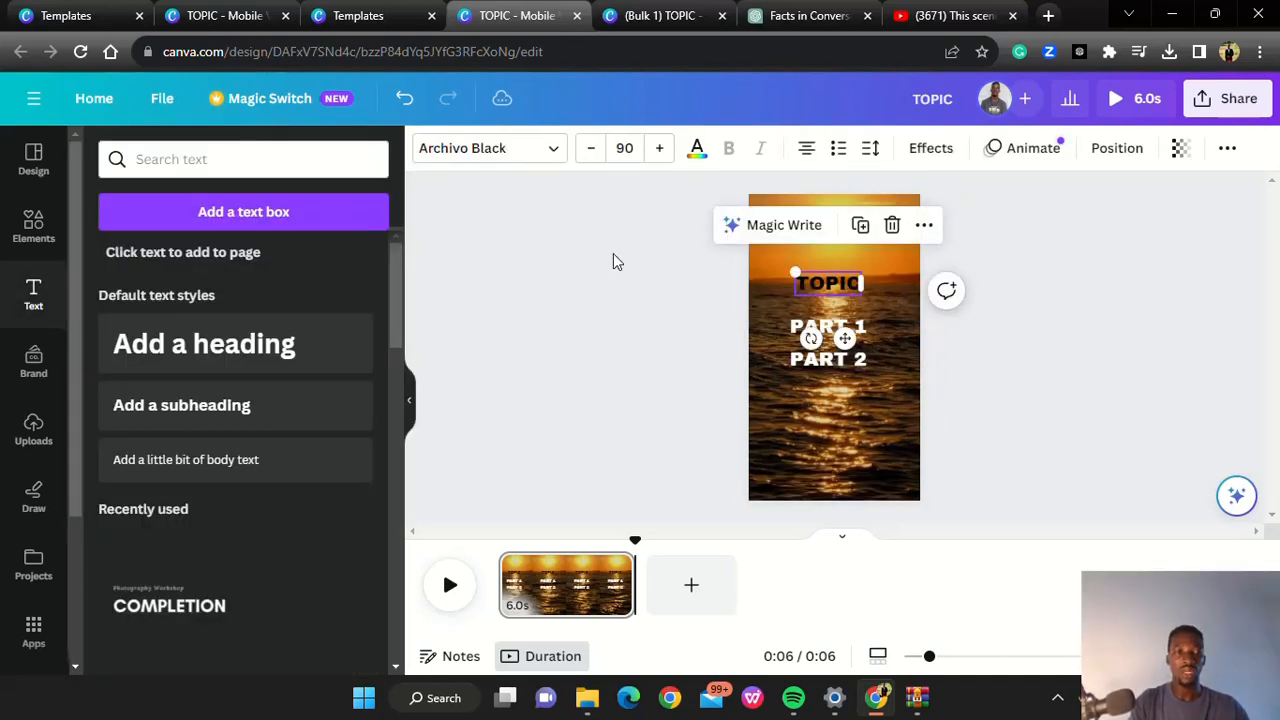
{"action": "left_click", "coordinate": [703, 162]}
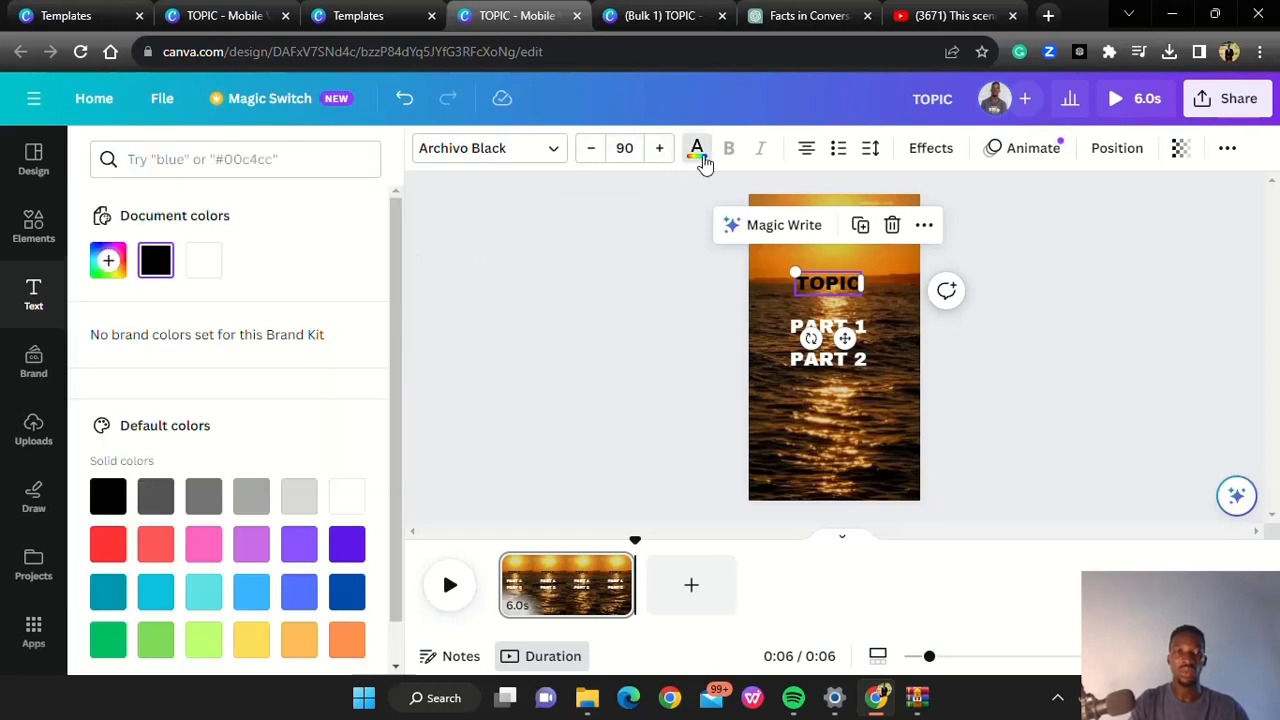
{"action": "left_click", "coordinate": [251, 645]}
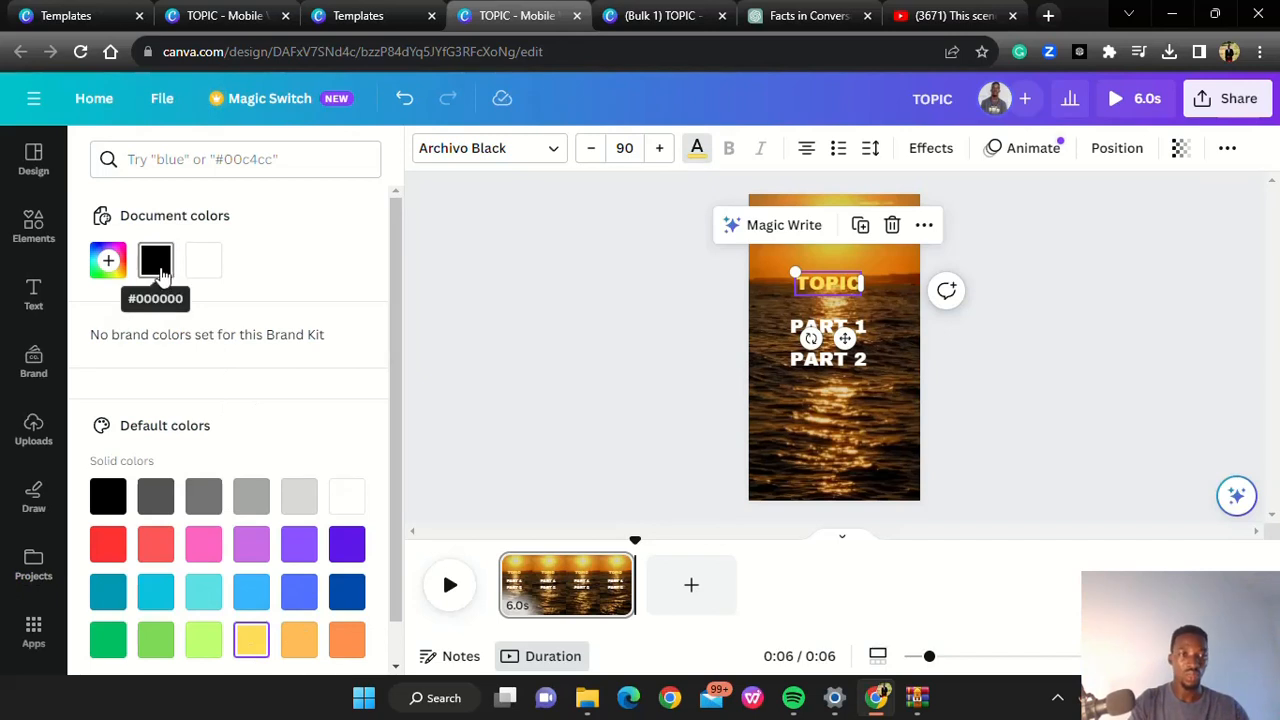
{"action": "left_click", "coordinate": [352, 595]}
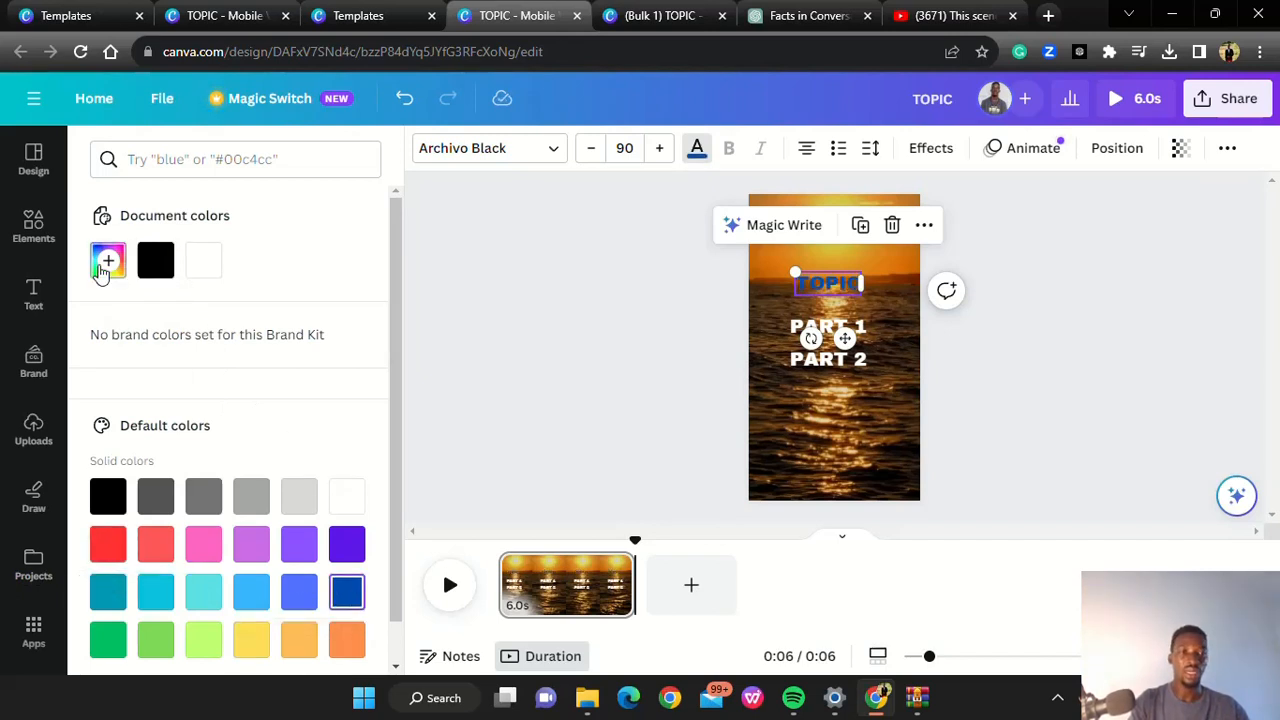
{"action": "left_click", "coordinate": [108, 261]}
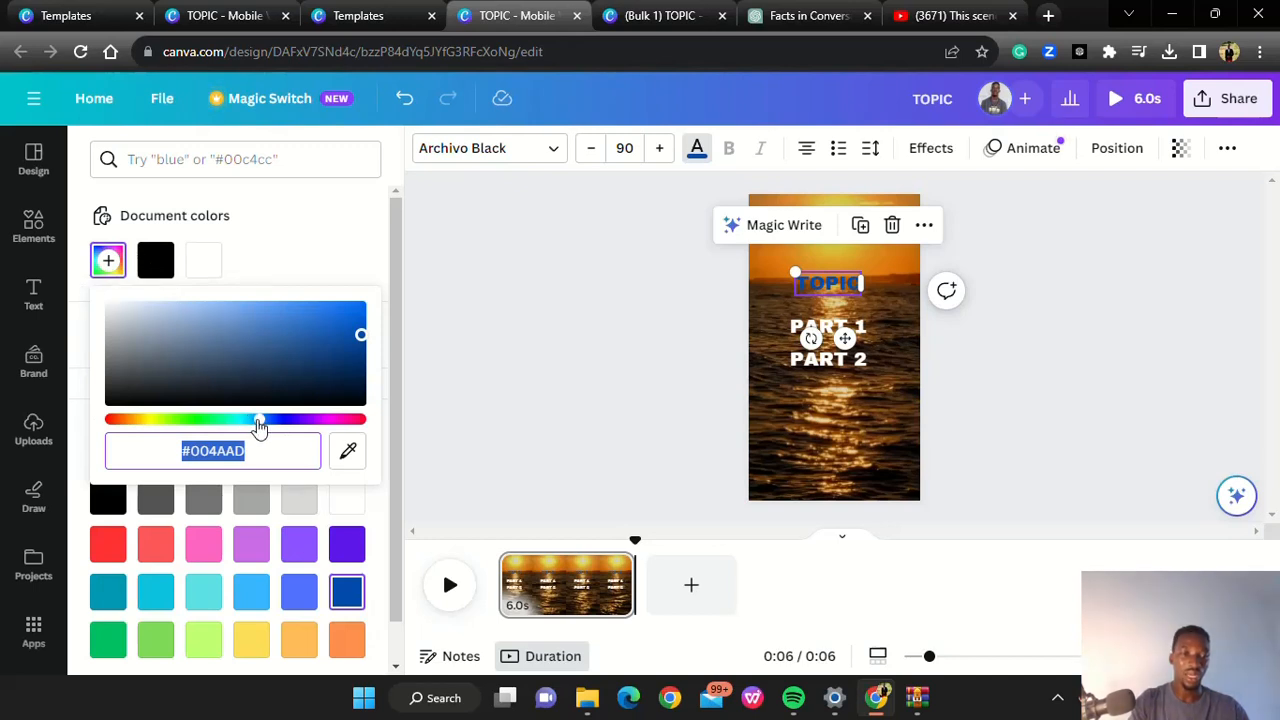
{"action": "left_click_drag", "start_coordinate": [258, 425], "coordinate": [160, 421]}
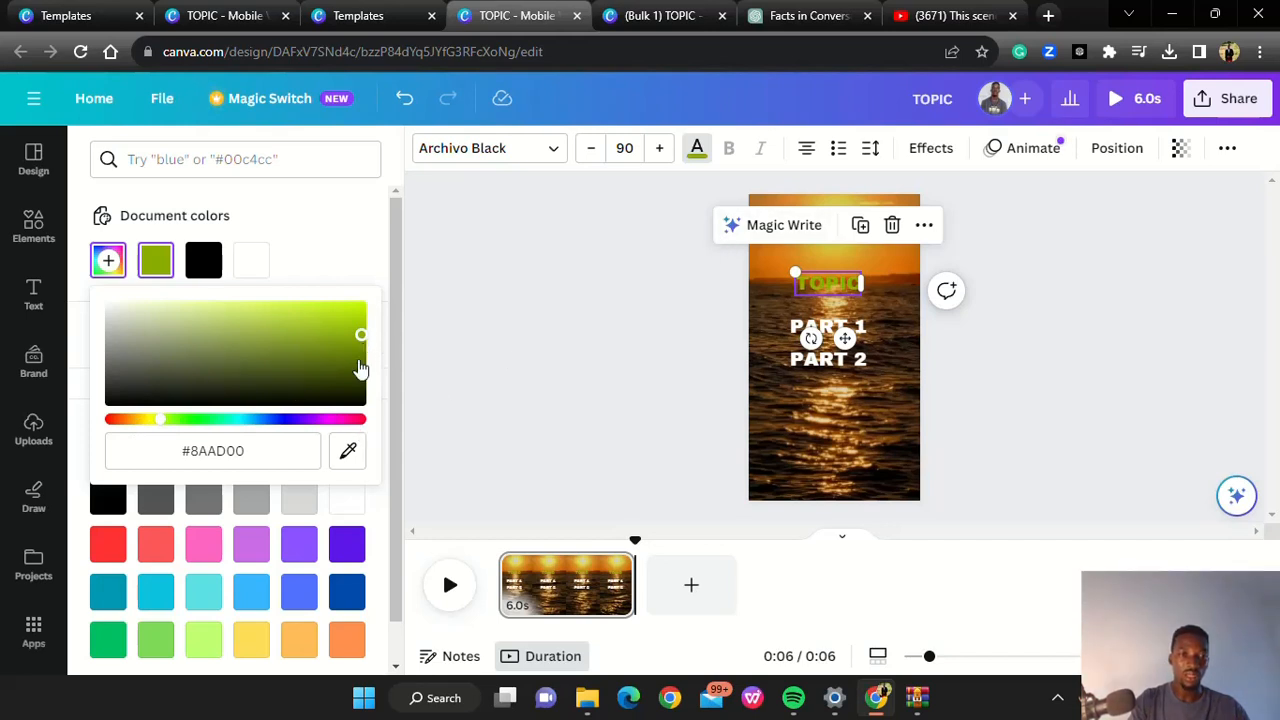
{"action": "left_click", "coordinate": [359, 421]}
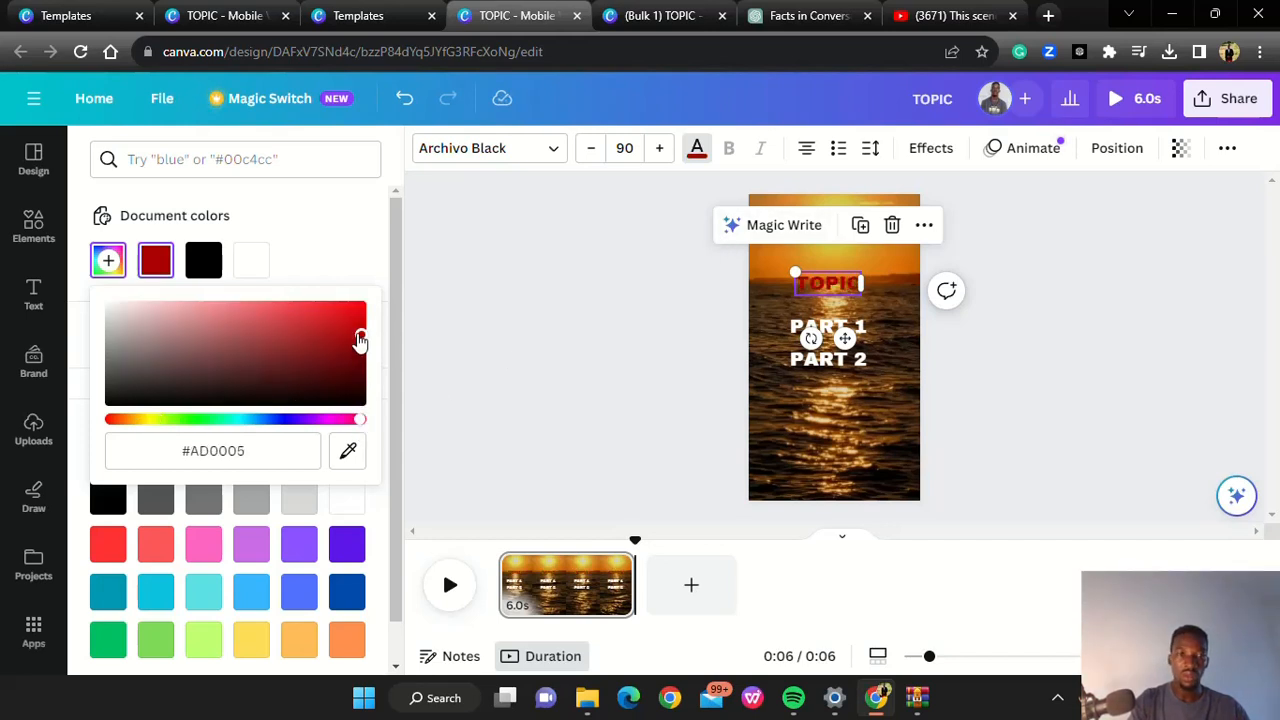
{"action": "left_click_drag", "start_coordinate": [360, 341], "coordinate": [356, 306]}
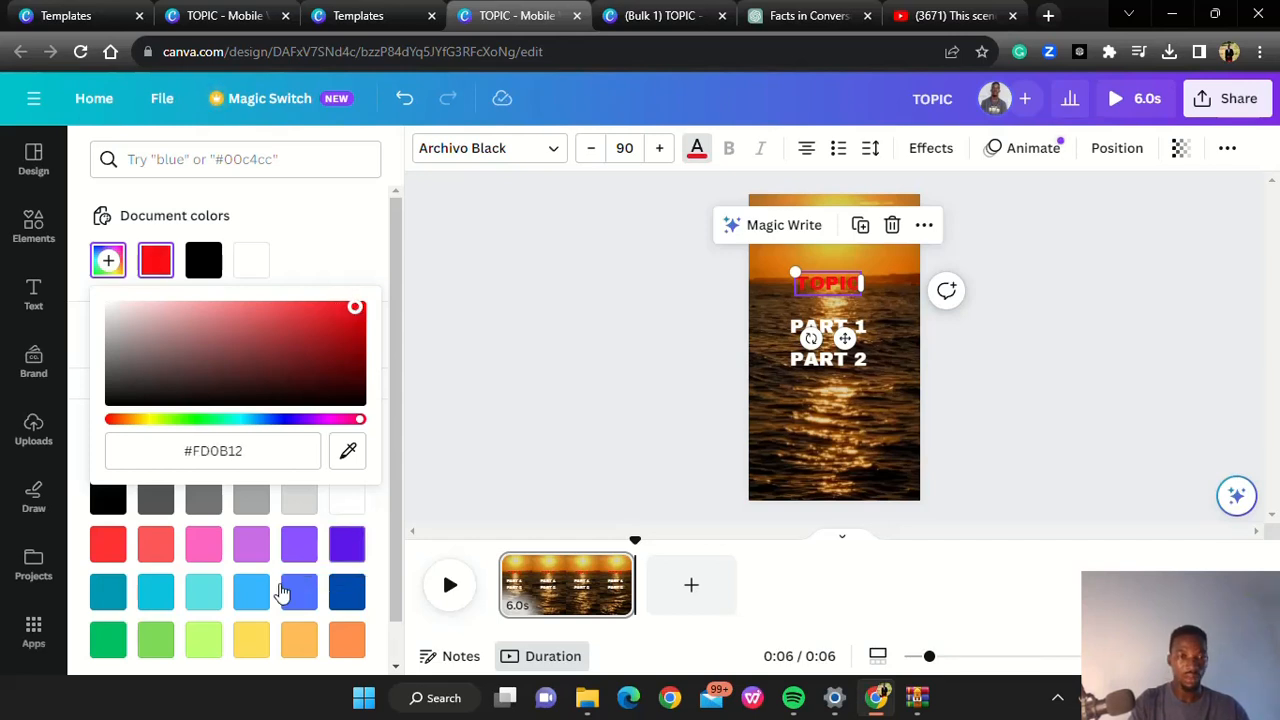
{"action": "left_click", "coordinate": [109, 498]}
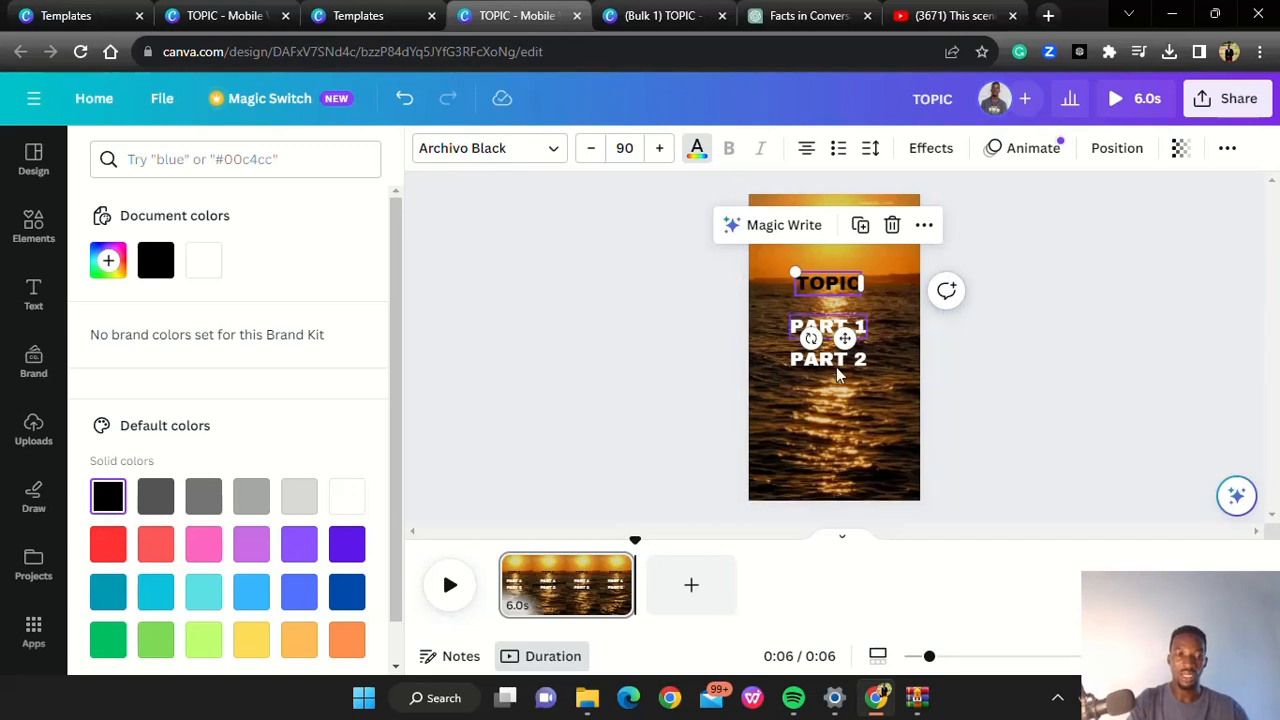
{"action": "left_click", "coordinate": [1025, 386]}
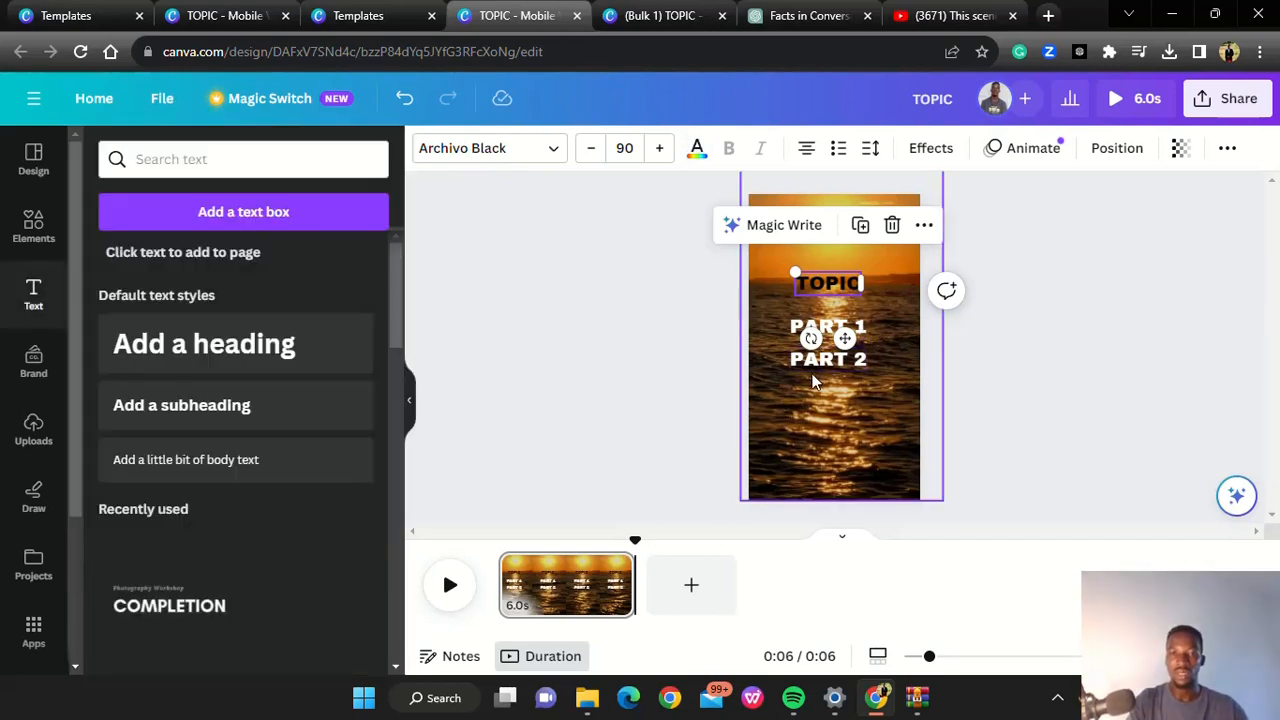
{"action": "left_click", "coordinate": [1028, 301]}
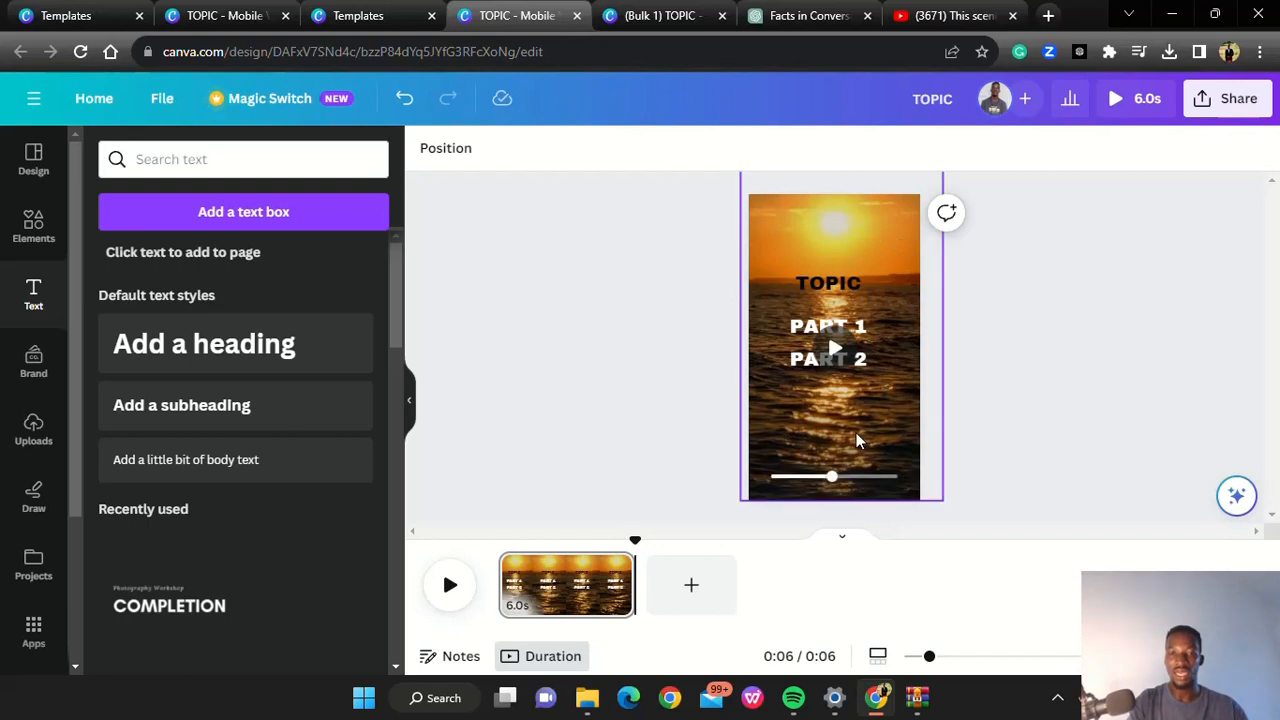
Add the transparent FLEKU_TECH logo from the uploaded images and place it in the upper-left corner of the video page
{"action": "left_click", "coordinate": [785, 444]}
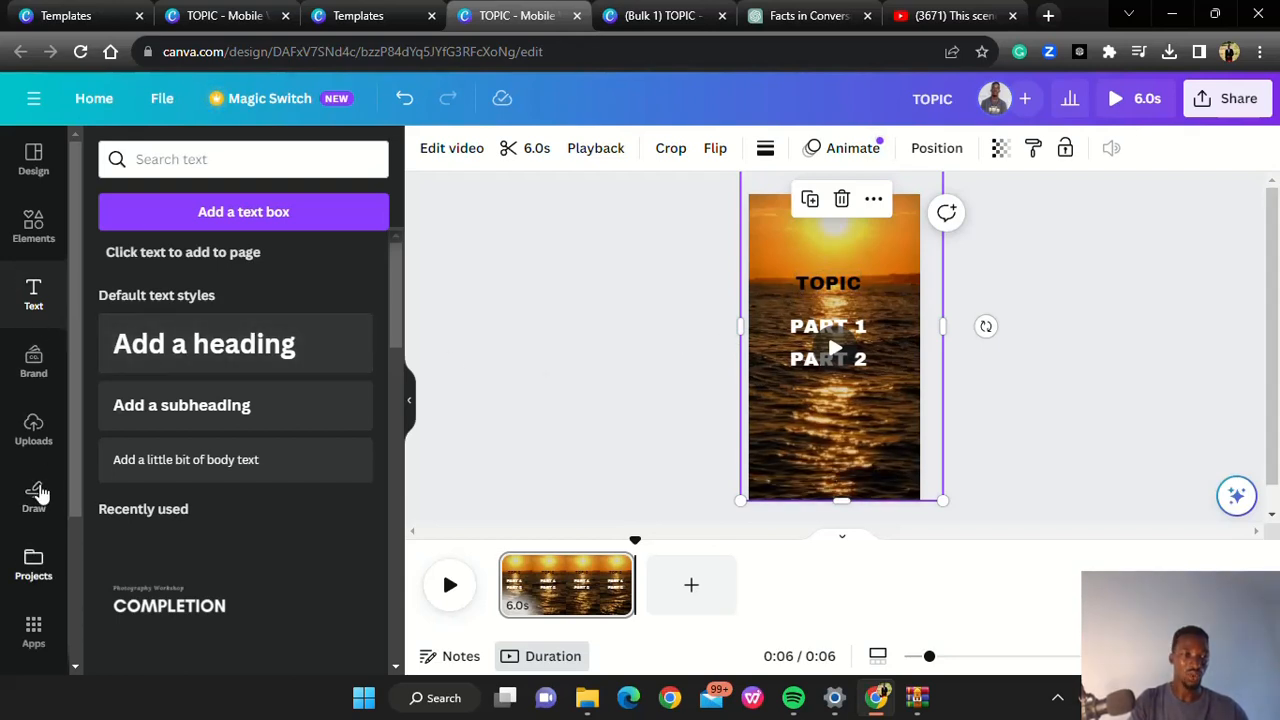
{"action": "left_click", "coordinate": [33, 432]}
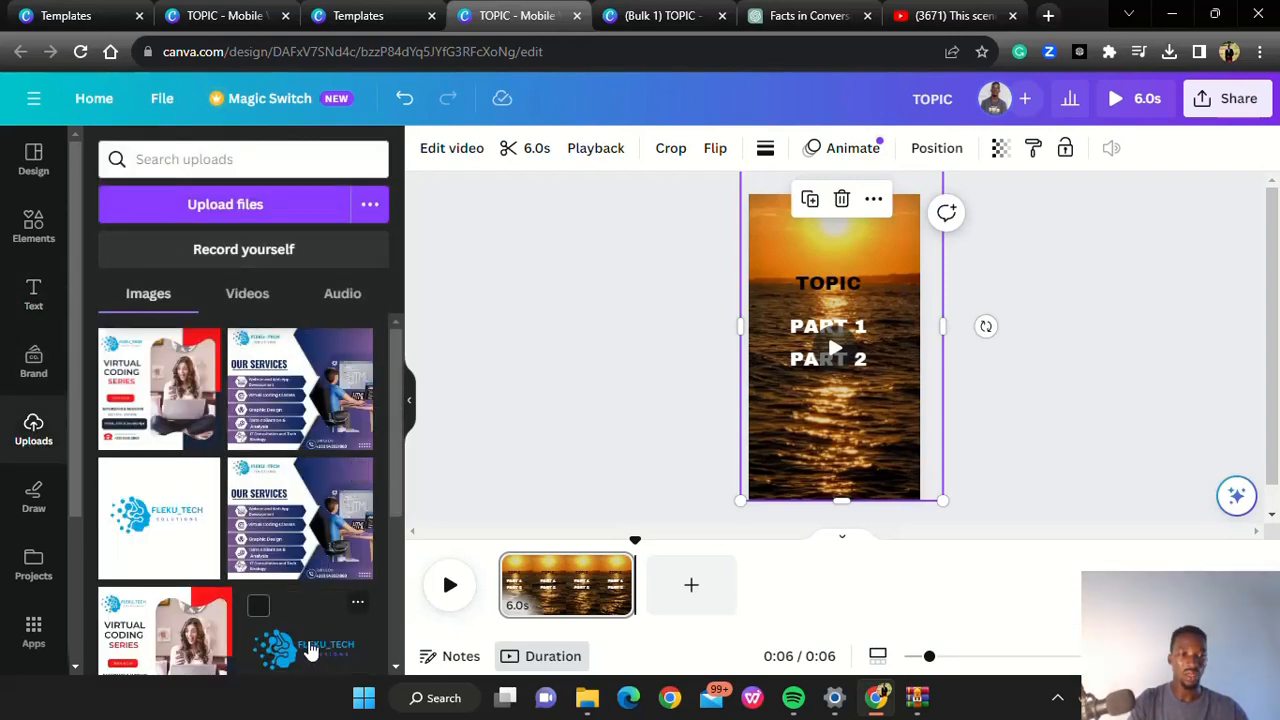
{"action": "left_click_drag", "start_coordinate": [310, 650], "coordinate": [782, 243]}
{"action": "left_click", "coordinate": [792, 346]}
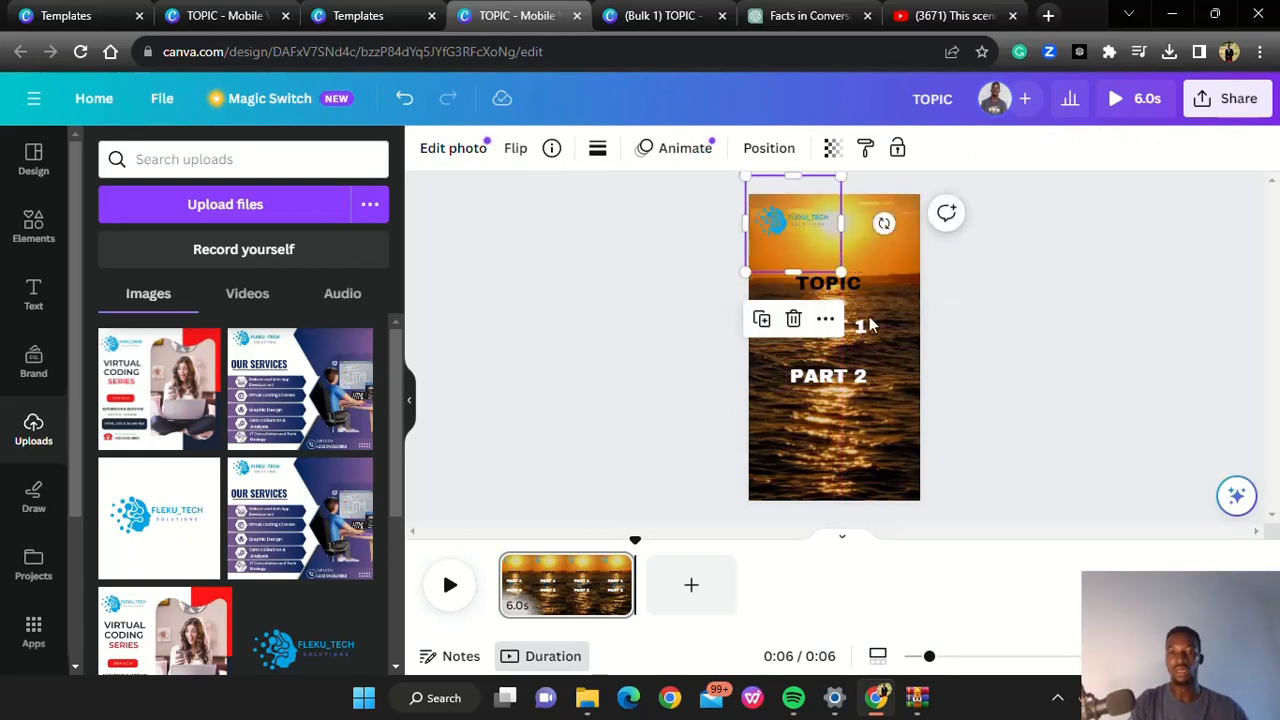
Reposition the PART 2 text slightly lower to leave a wider gap beneath PART 1
{"action": "left_click", "coordinate": [828, 376]}
{"action": "left_click_drag", "start_coordinate": [828, 376], "coordinate": [827, 364]}
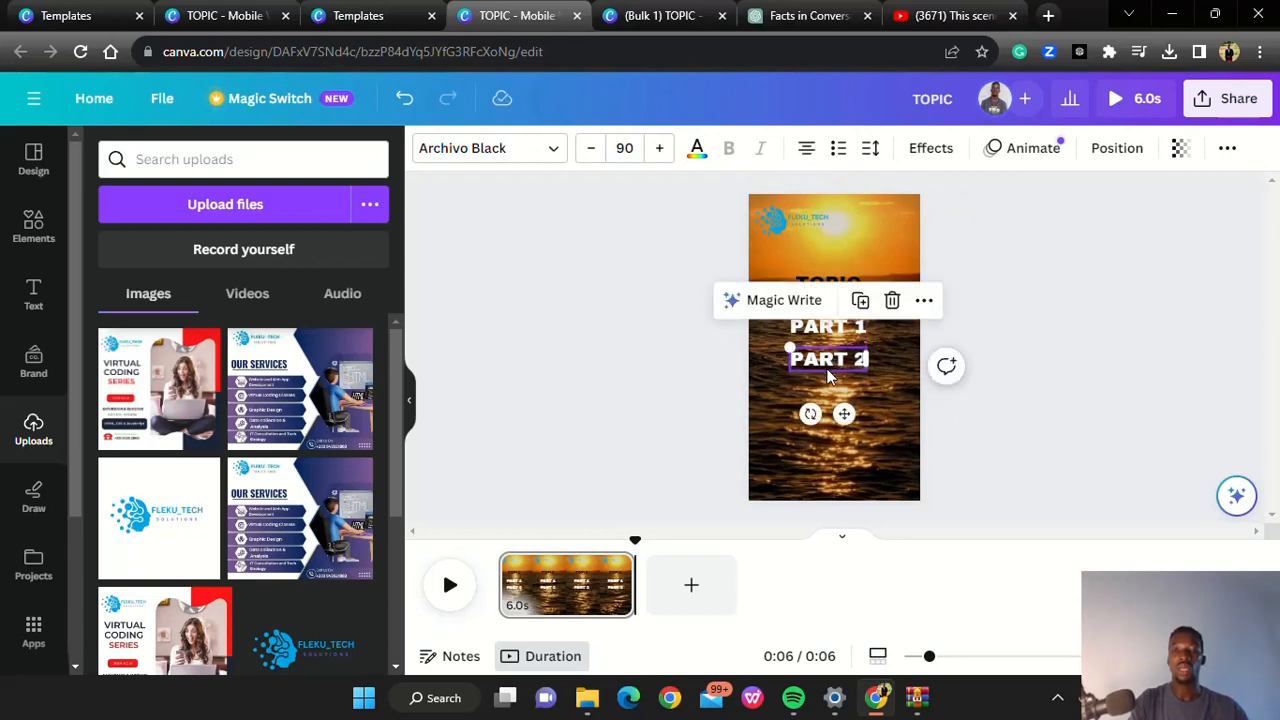
{"action": "key", "text": "ctrl+z"}
{"action": "left_click", "coordinate": [997, 316]}
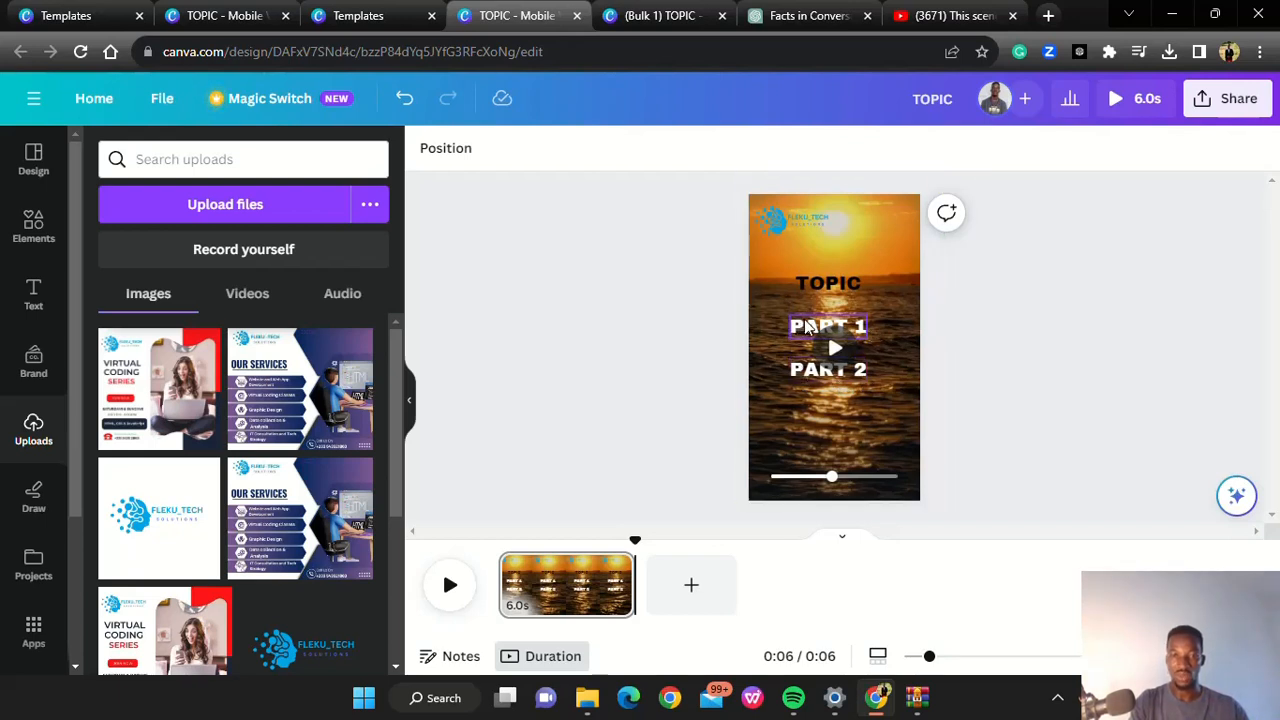
Show the timing of the PART 1 text and trim its end so it lasts 3.0 s
{"action": "left_click", "coordinate": [806, 326]}
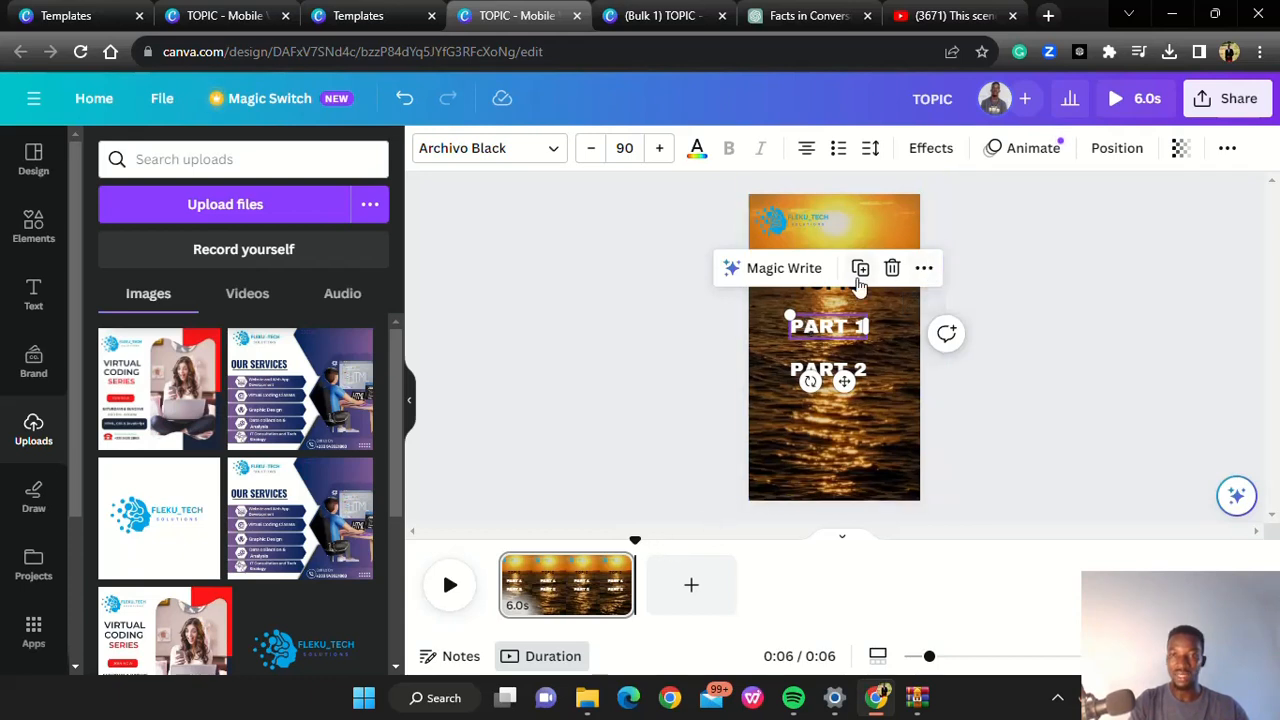
{"action": "left_click", "coordinate": [924, 270]}
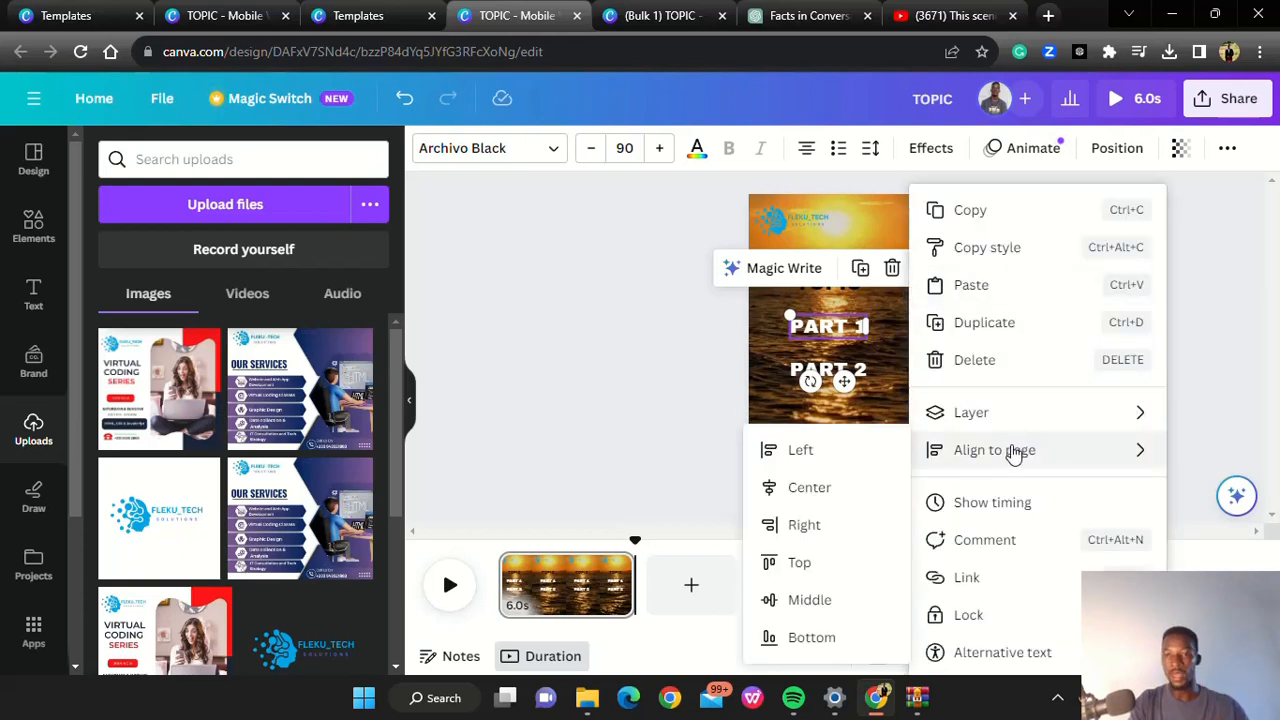
{"action": "left_click", "coordinate": [993, 503]}
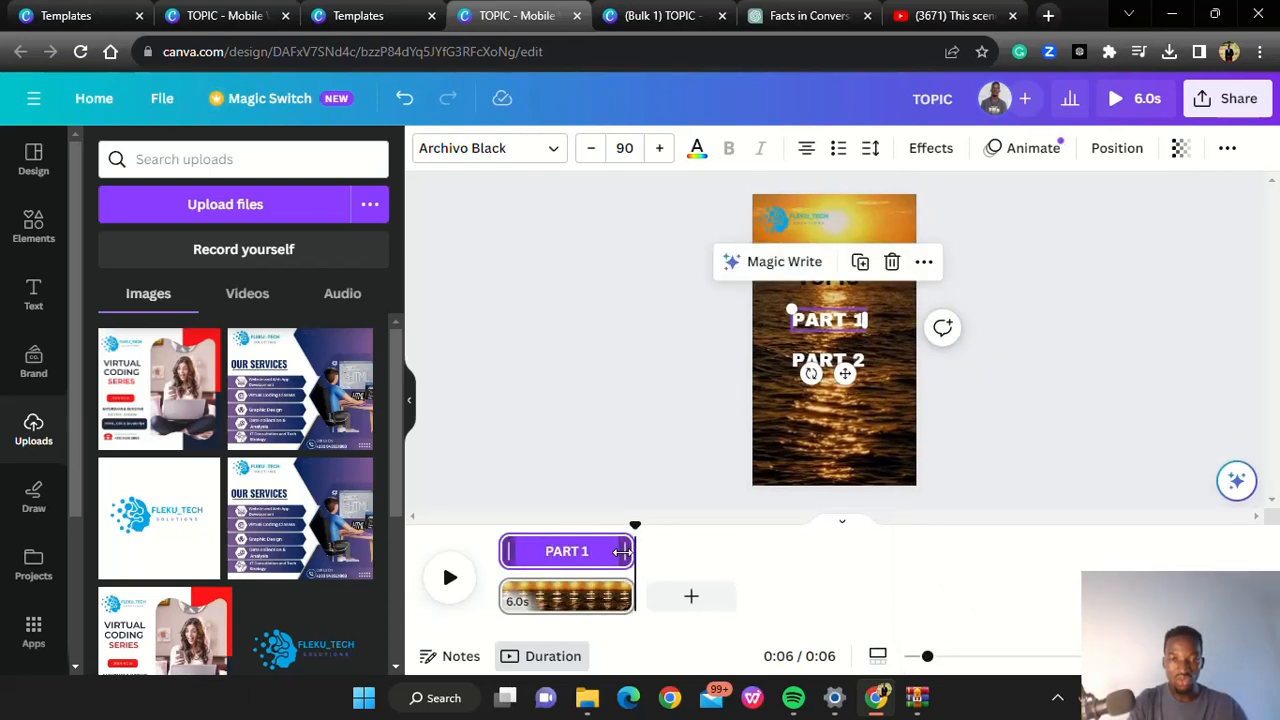
{"action": "left_click_drag", "start_coordinate": [622, 551], "coordinate": [555, 554]}
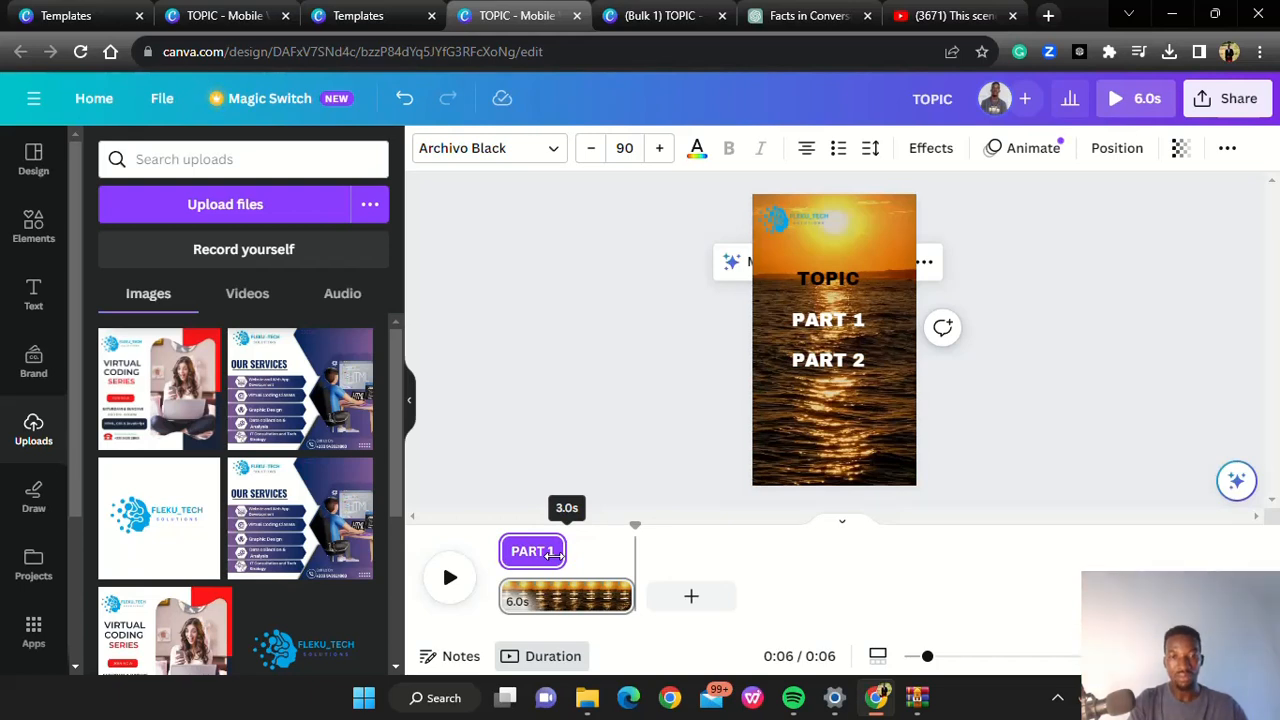
{"action": "left_click_drag", "start_coordinate": [555, 554], "coordinate": [555, 554]}
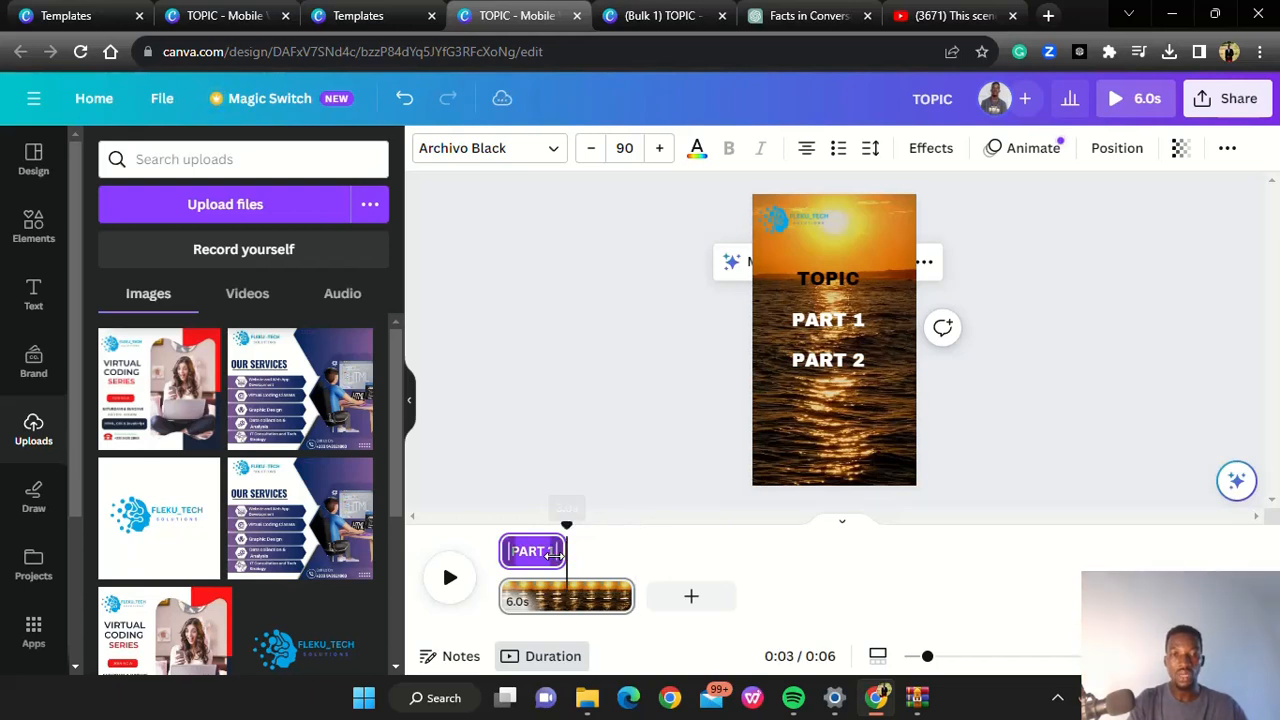
Show the timing of the PART 2 text and trim its start to the 3-second mark, keeping its end at the clip's end
{"action": "left_click", "coordinate": [803, 365]}
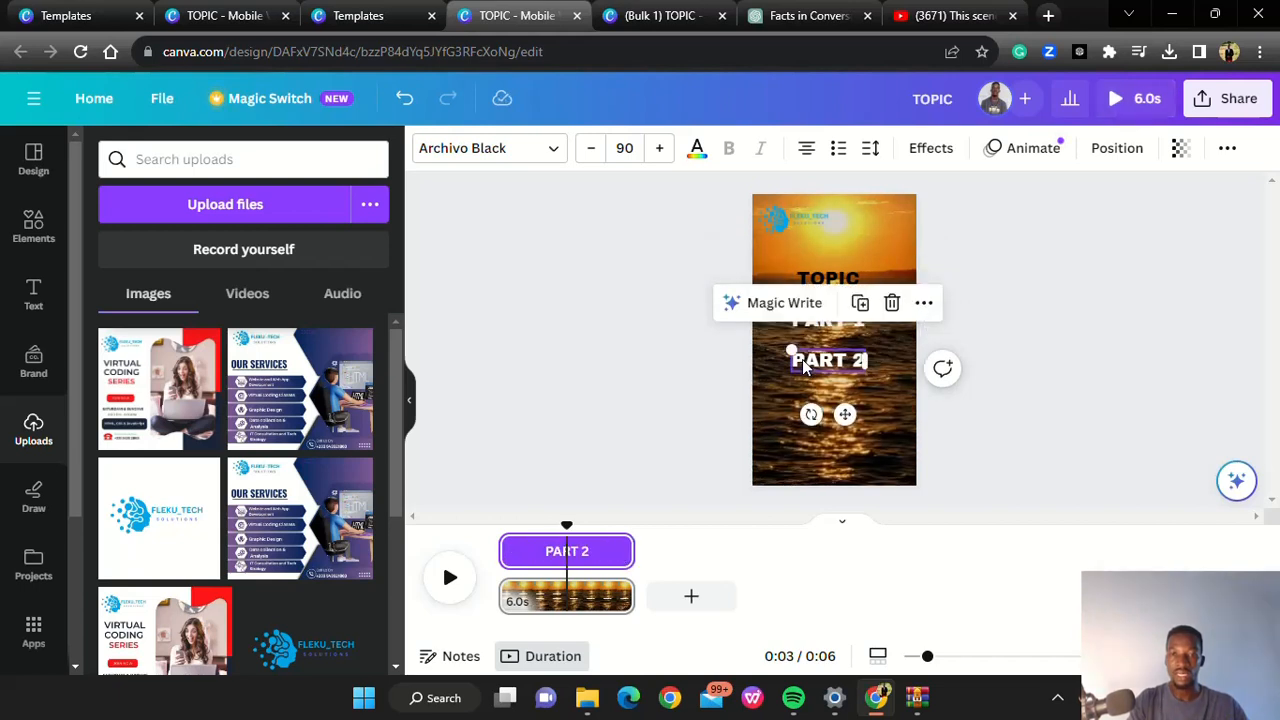
{"action": "left_click", "coordinate": [920, 305]}
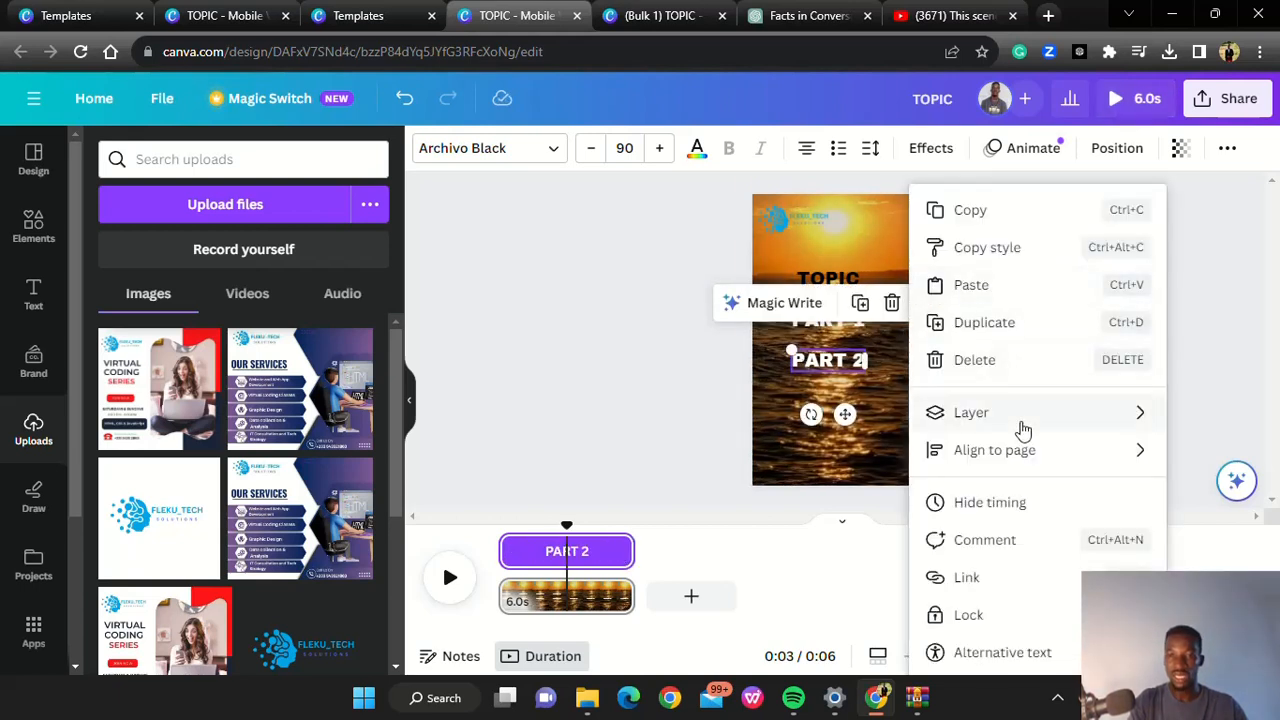
{"action": "left_click", "coordinate": [987, 503]}
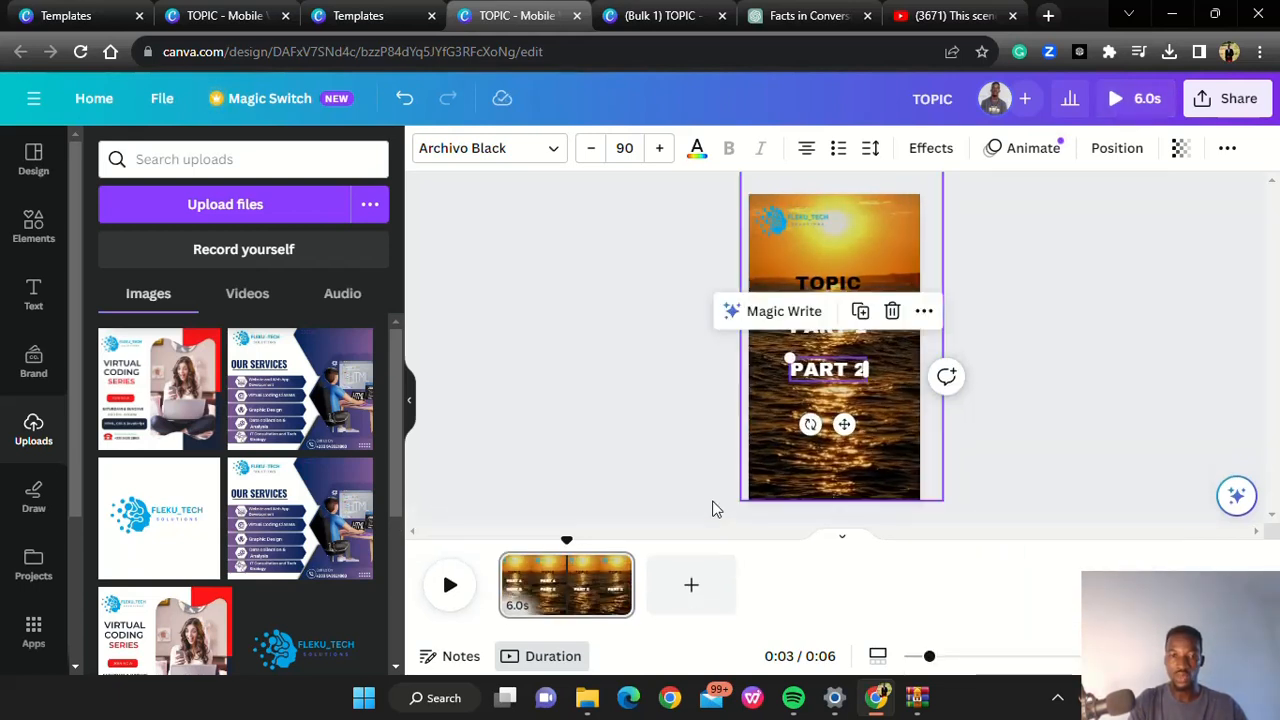
{"action": "left_click", "coordinate": [924, 313]}
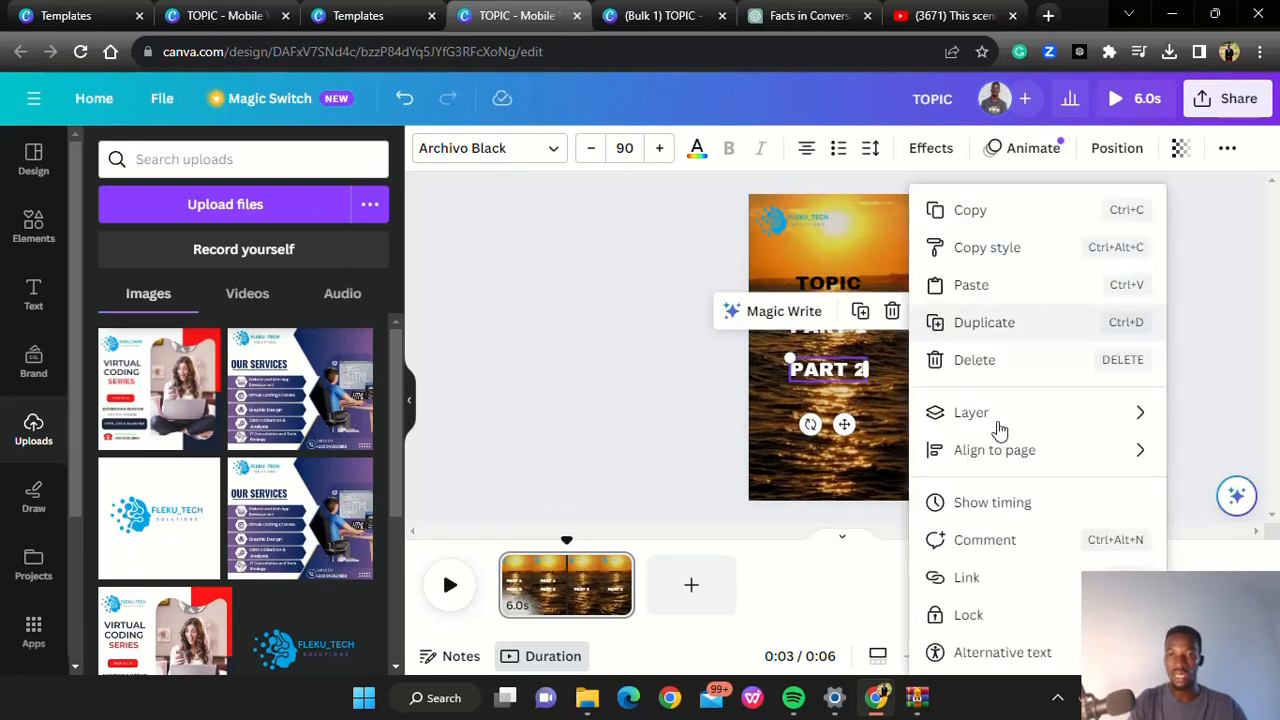
{"action": "left_click", "coordinate": [968, 503]}
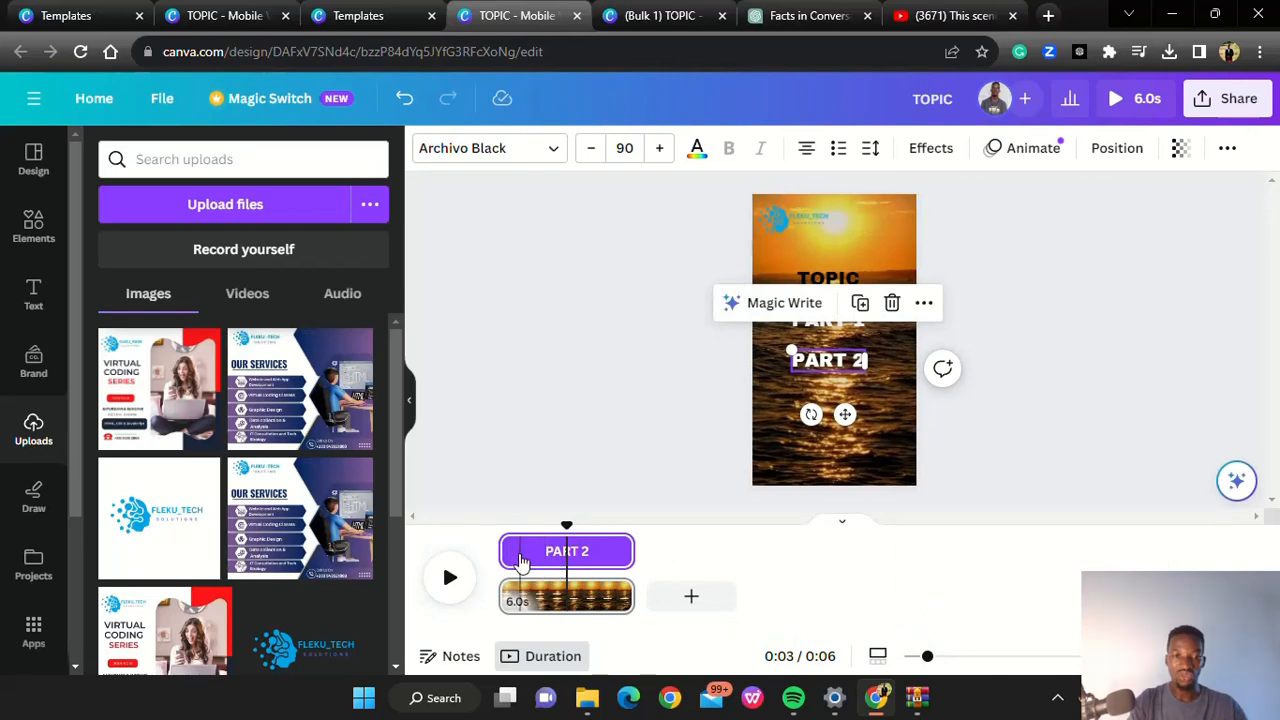
{"action": "left_click_drag", "start_coordinate": [503, 553], "coordinate": [568, 555]}
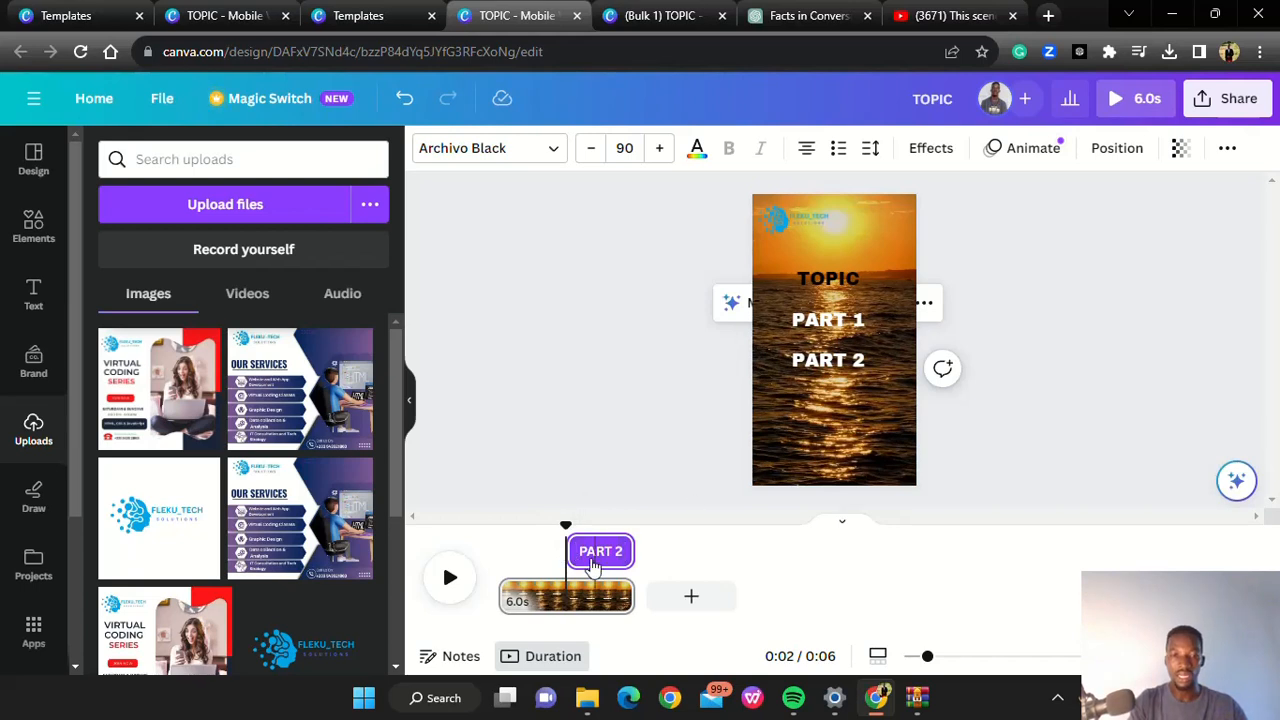
{"action": "left_click_drag", "start_coordinate": [572, 551], "coordinate": [571, 552]}
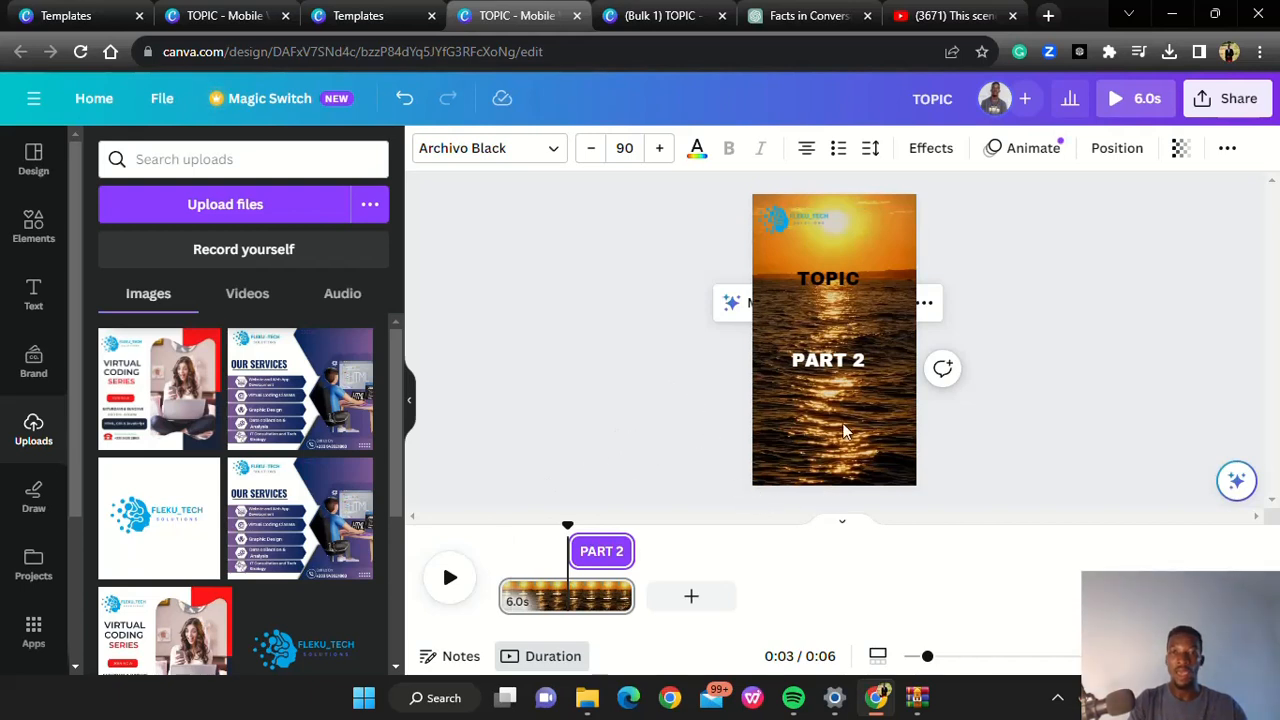
{"action": "left_click", "coordinate": [1030, 425]}
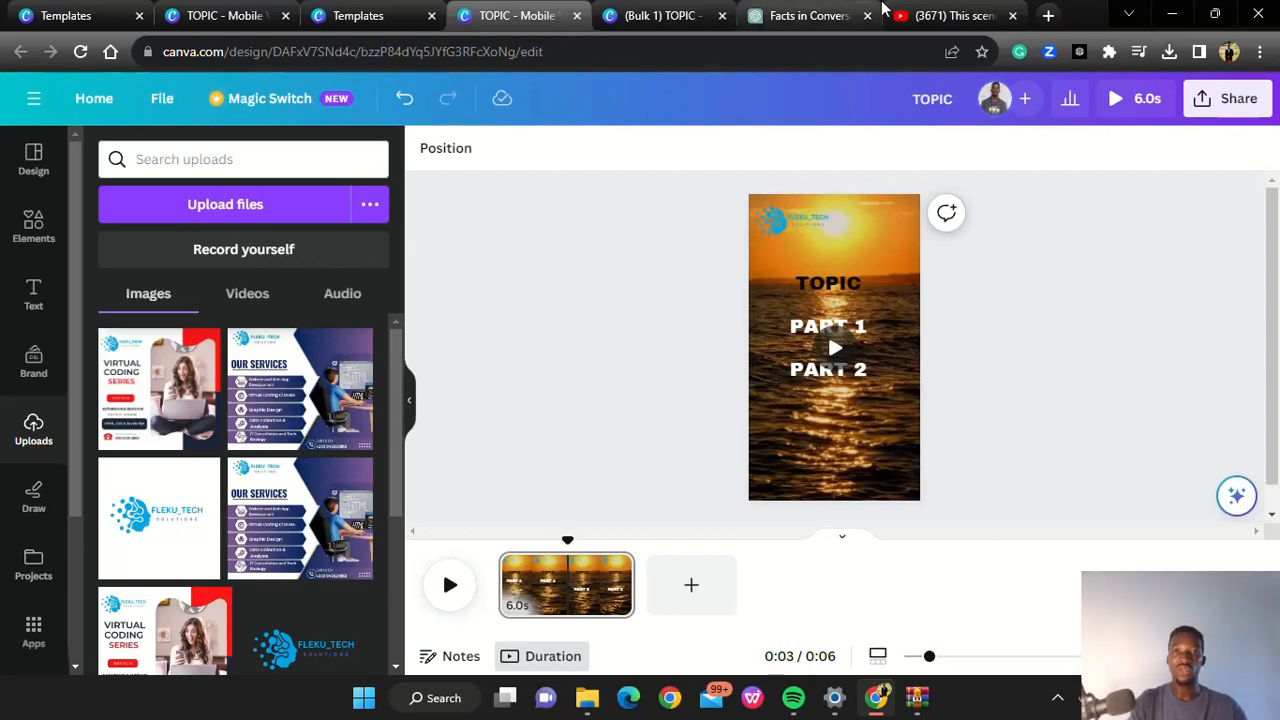
Switch to the ChatGPT conversation and copy the entire facts table with its Topic, Part 1 and Part 2 columns
{"action": "left_click", "coordinate": [791, 17]}
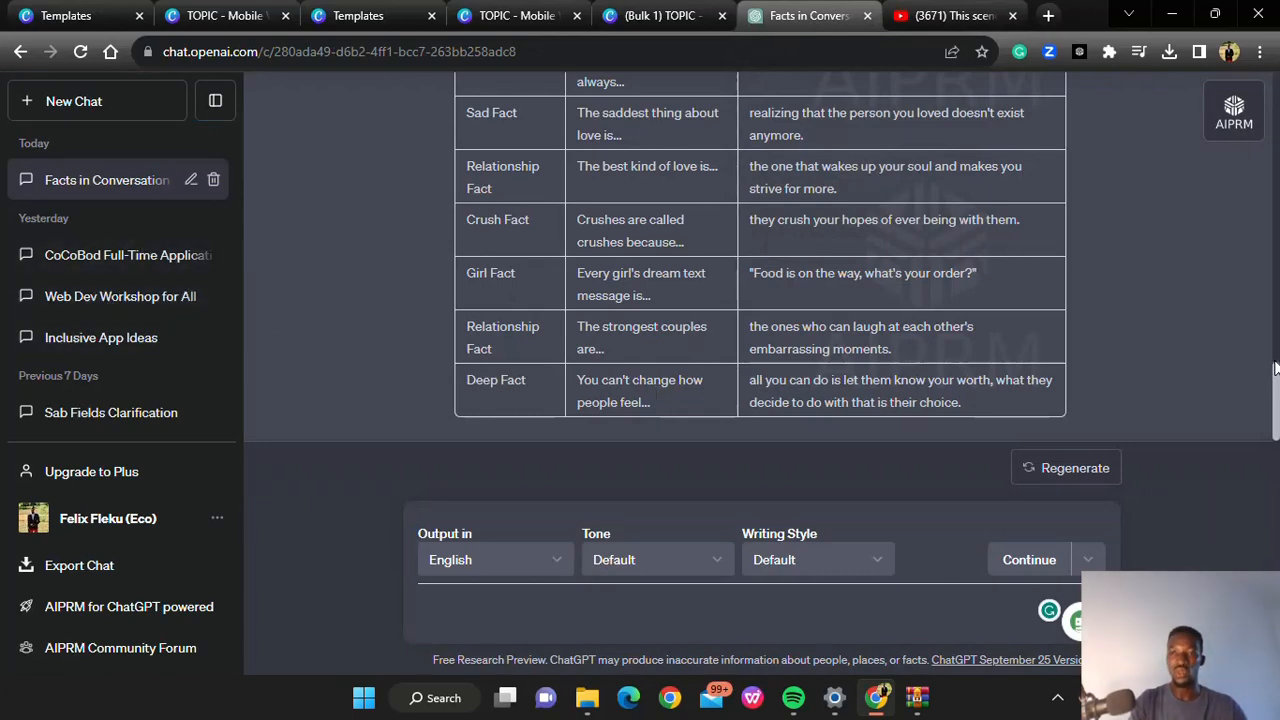
{"action": "scroll", "coordinate": [1275, 388], "scroll_direction": "up", "scroll_amount": 4}
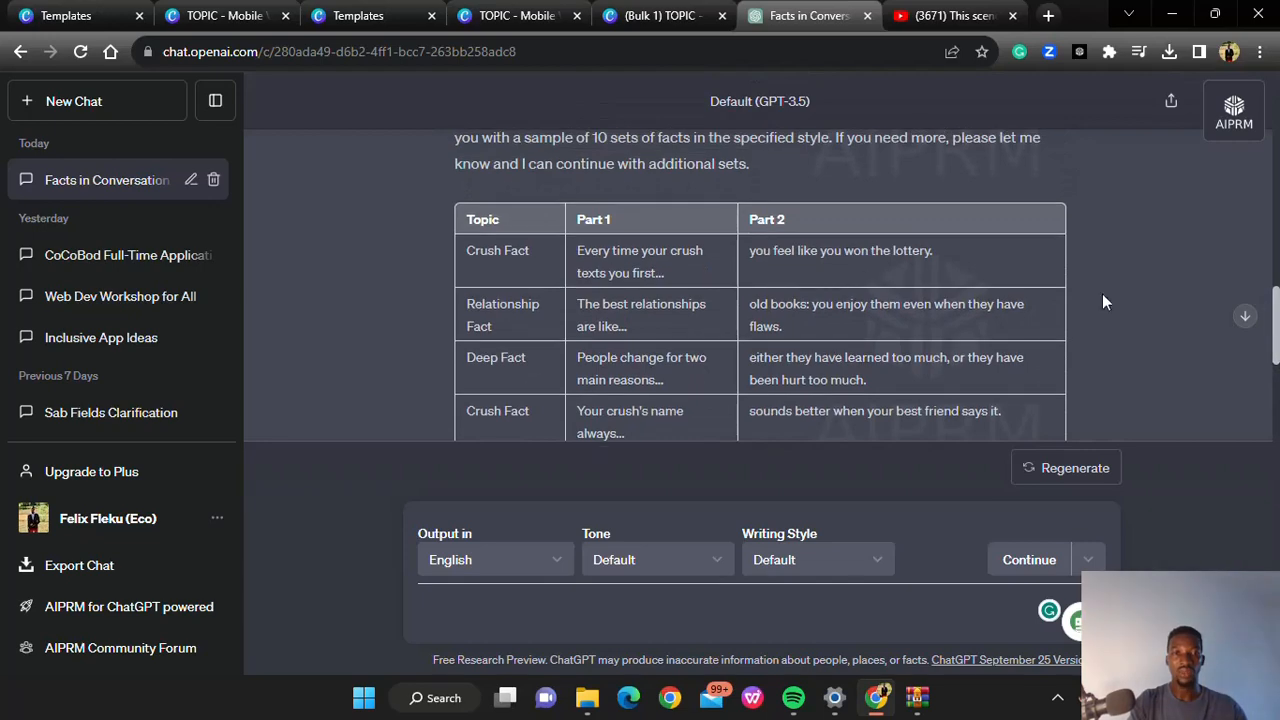
{"action": "left_click_drag", "start_coordinate": [465, 222], "coordinate": [888, 403]}
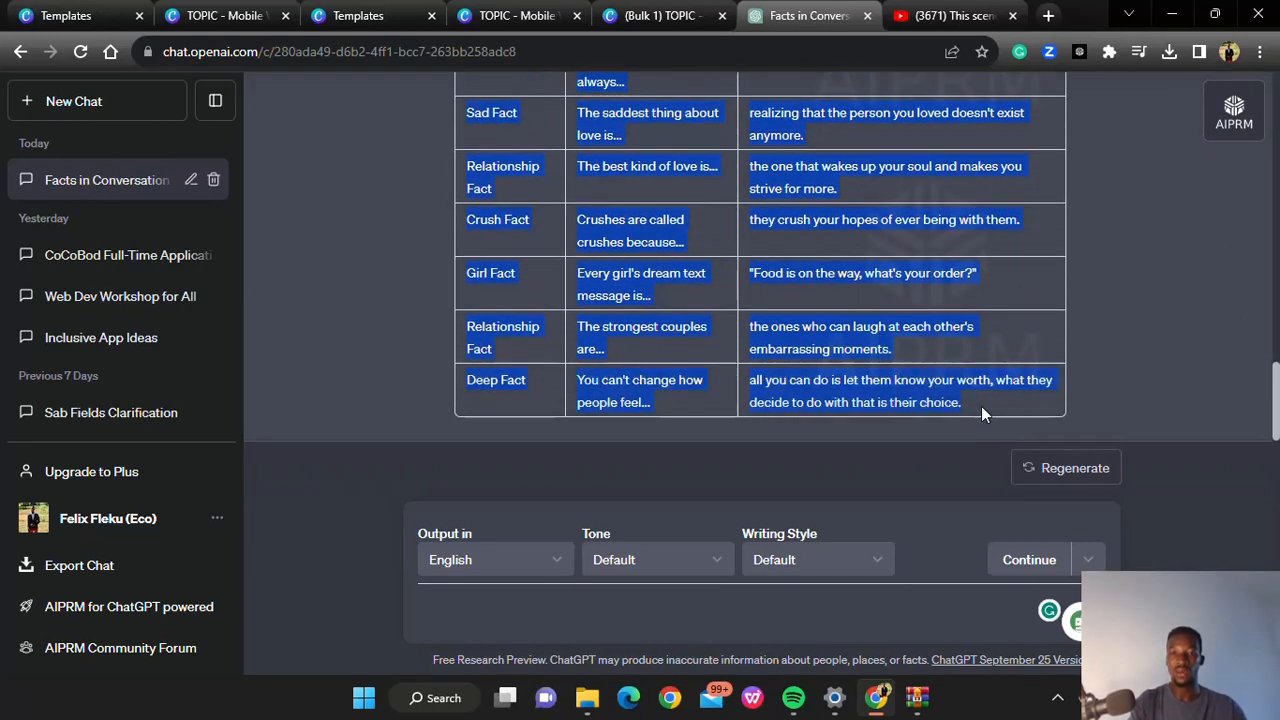
{"action": "right_click", "coordinate": [868, 394]}
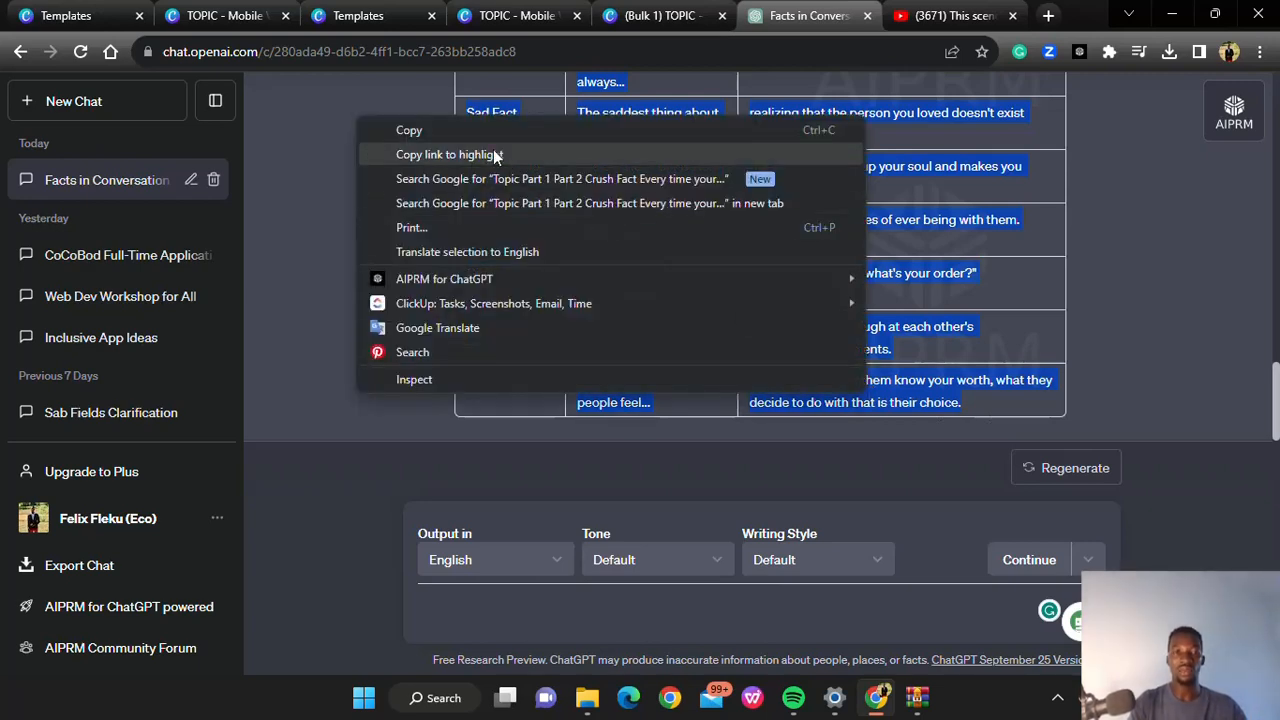
{"action": "left_click", "coordinate": [470, 131]}
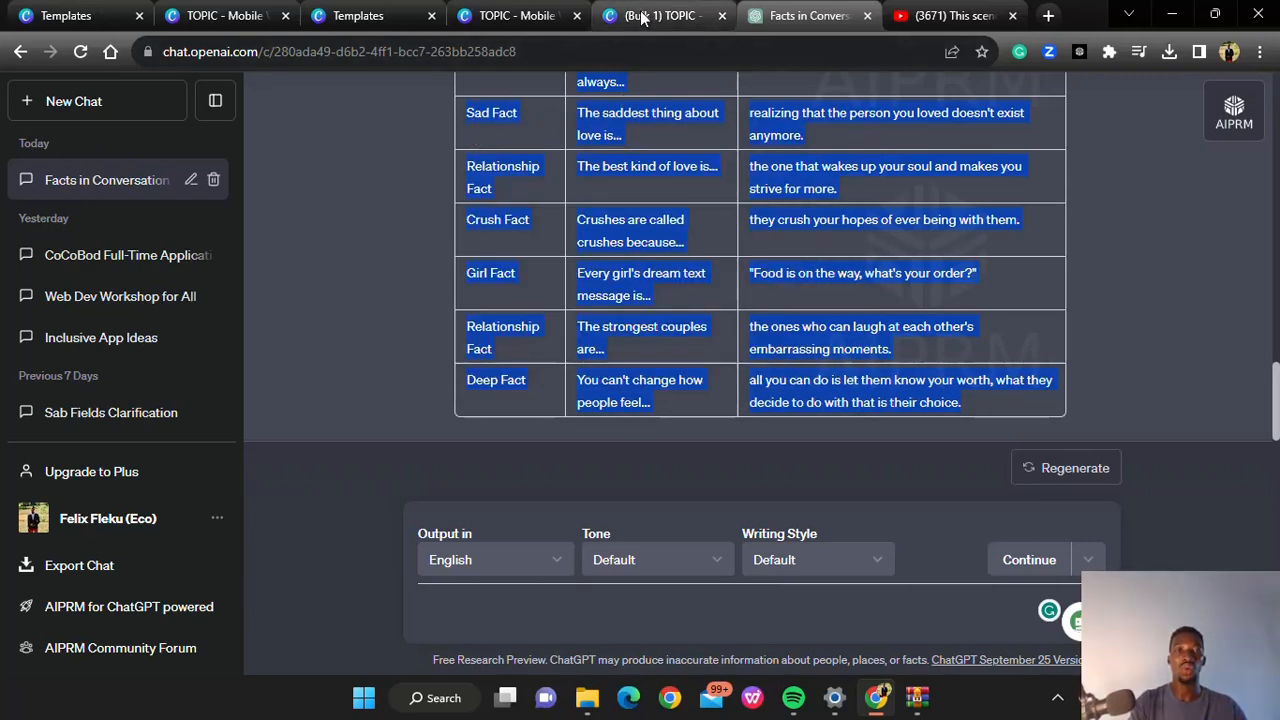
Close the older TOPIC design that uses the 5.0 s clip, keeping the 6.0 s TOPIC video open in Canva
{"action": "left_click", "coordinate": [343, 17]}
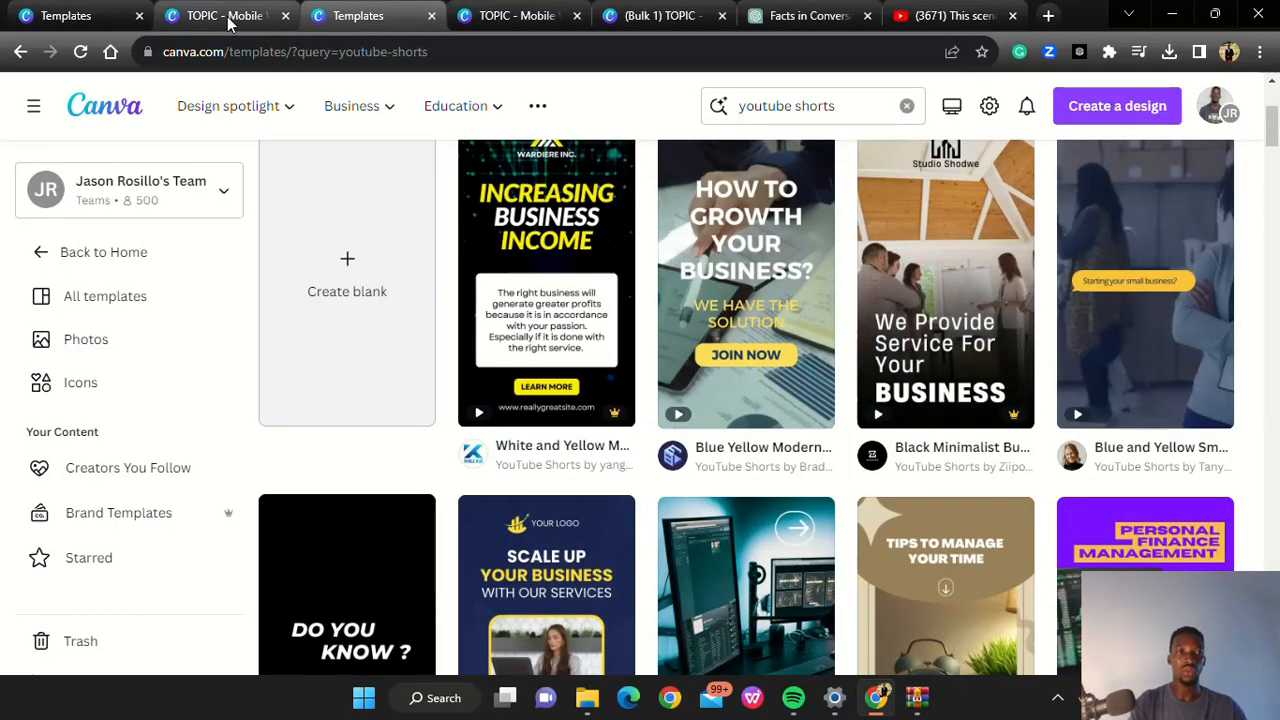
{"action": "left_click", "coordinate": [224, 17]}
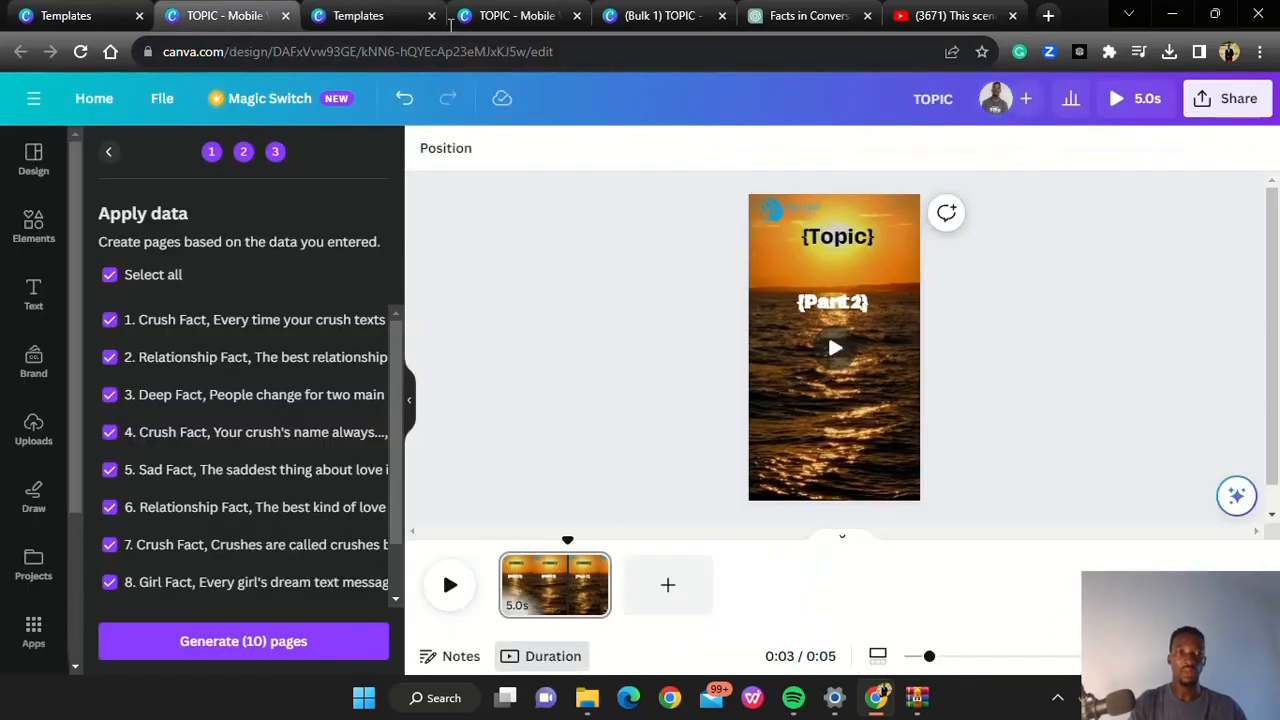
{"action": "left_click", "coordinate": [510, 17]}
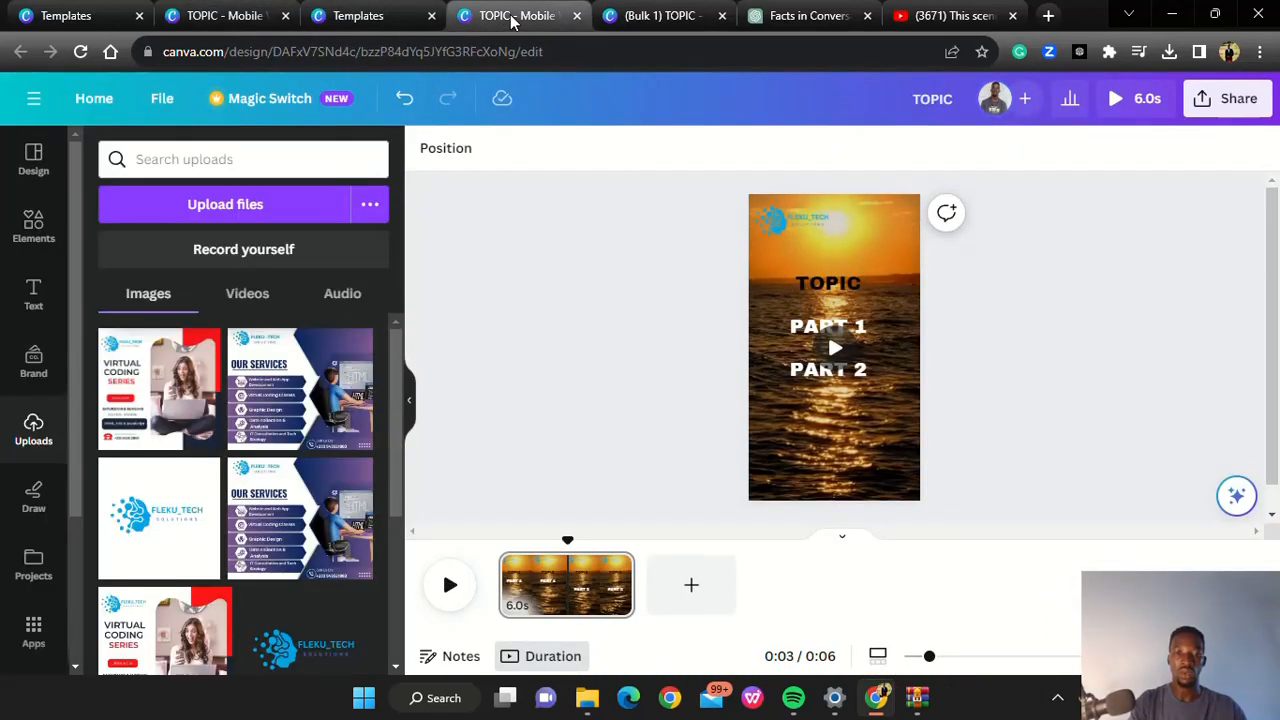
{"action": "left_click", "coordinate": [285, 15]}
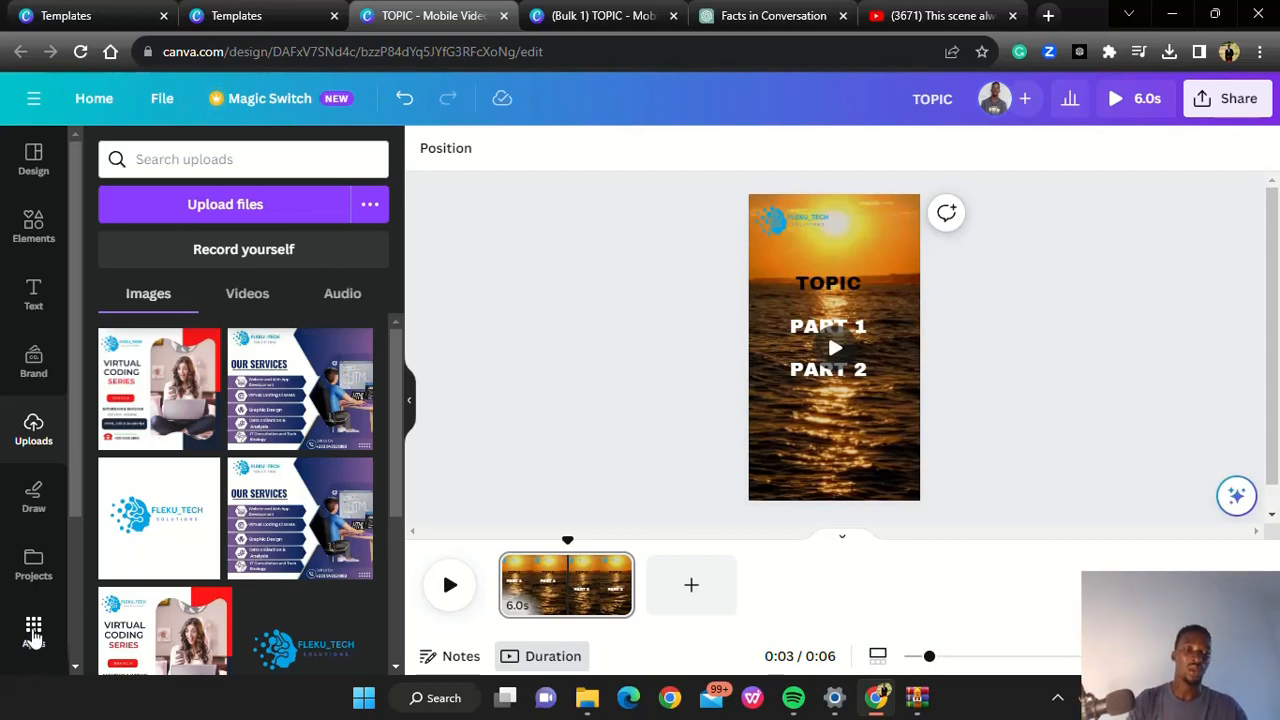
Start Bulk create with manually entered data and paste the copied facts table over the sample Name and Email table
{"action": "left_click", "coordinate": [33, 632]}
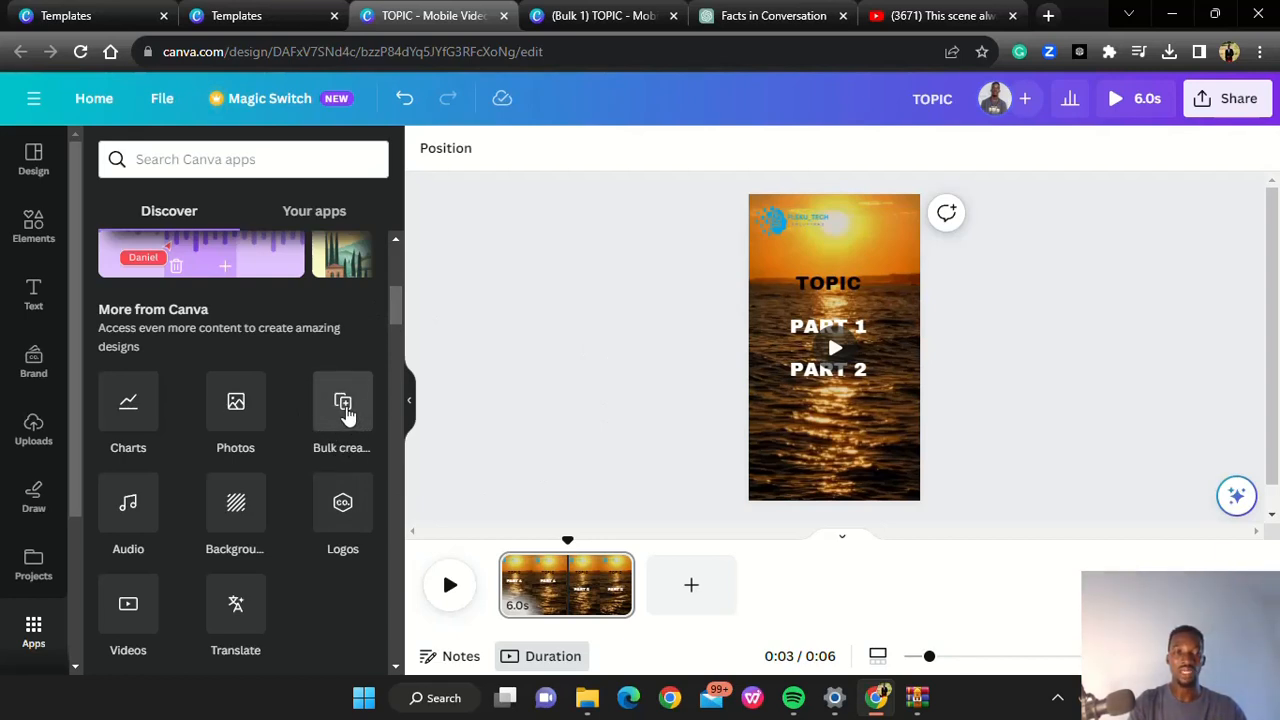
{"action": "left_click", "coordinate": [345, 410]}
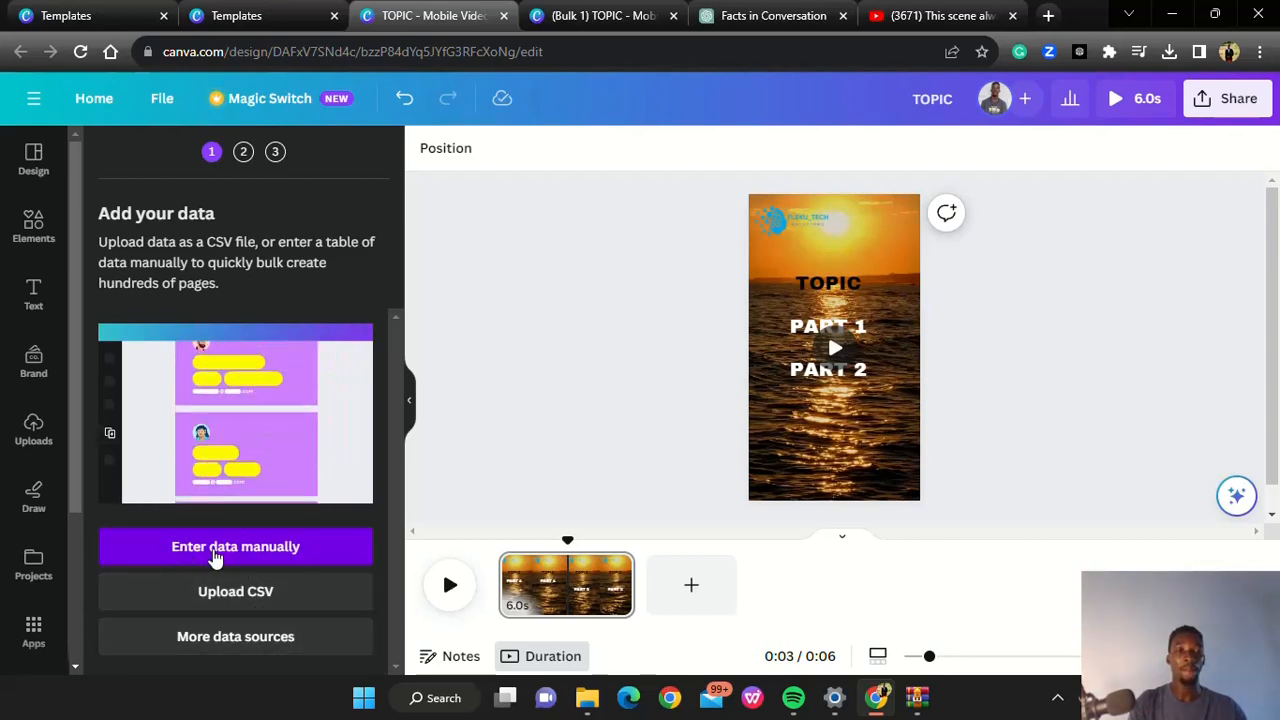
{"action": "left_click", "coordinate": [215, 552]}
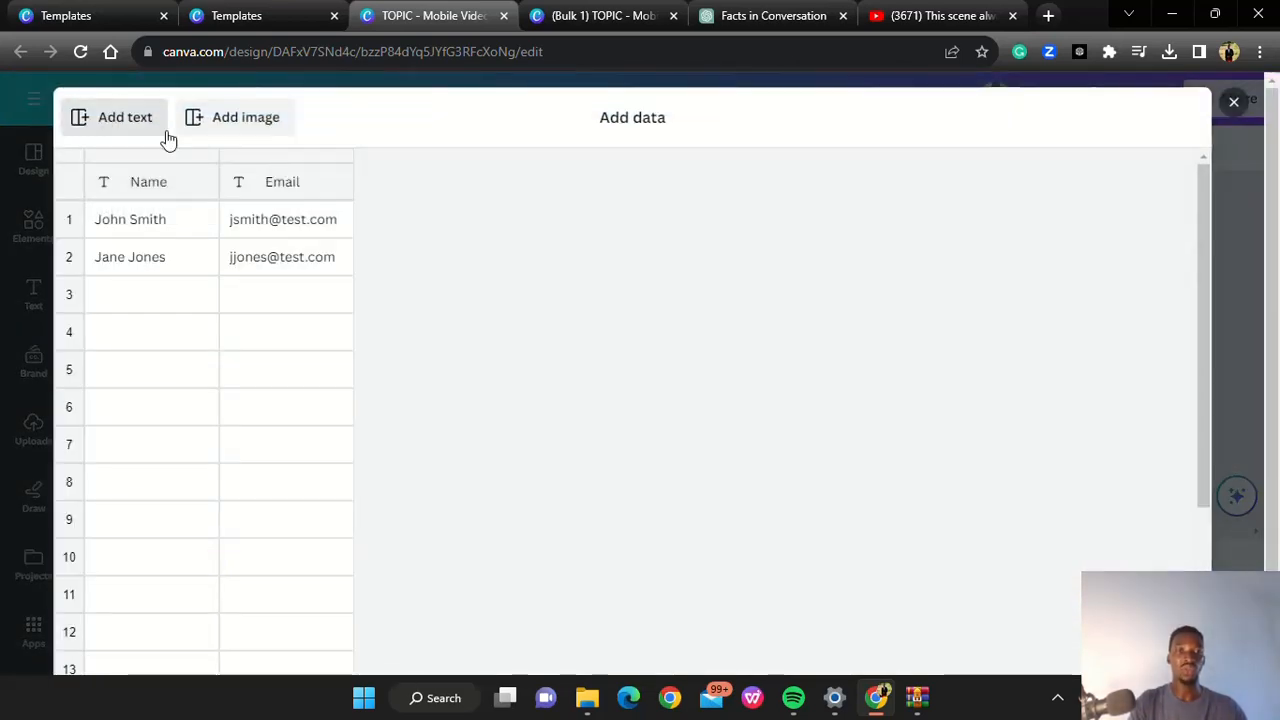
{"action": "left_click", "coordinate": [148, 190]}
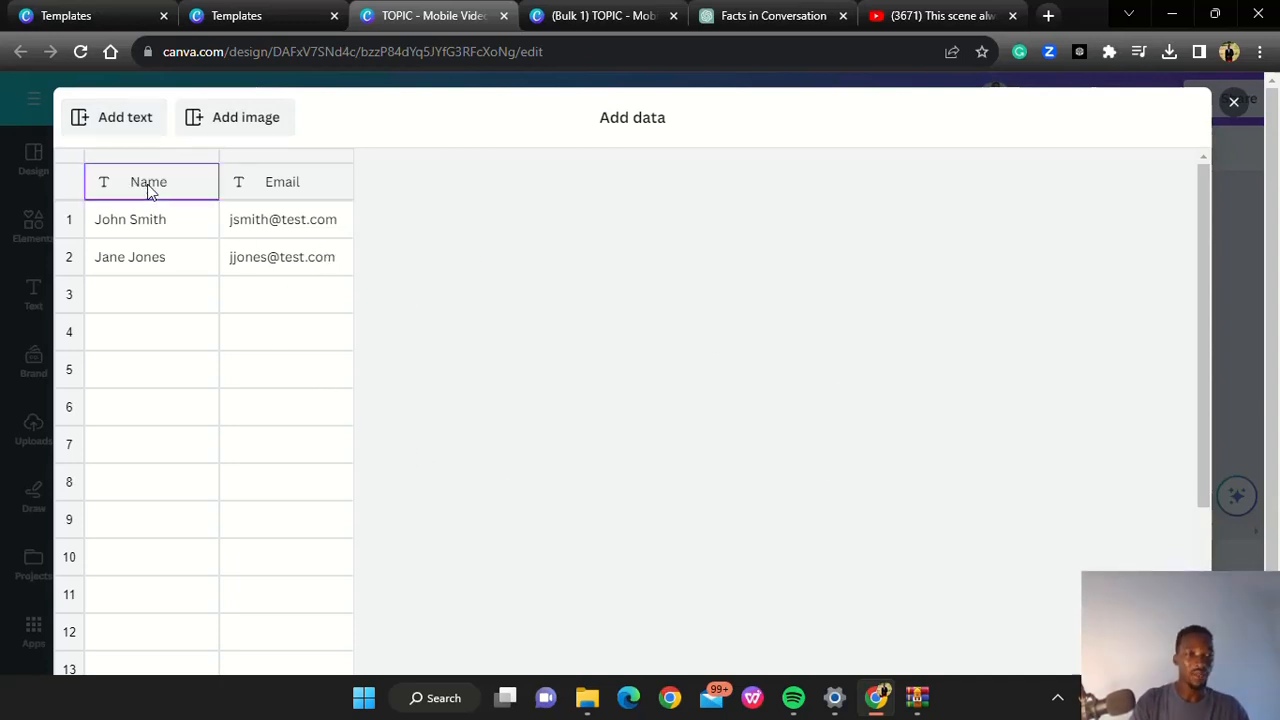
{"action": "key", "text": "ctrl+v"}
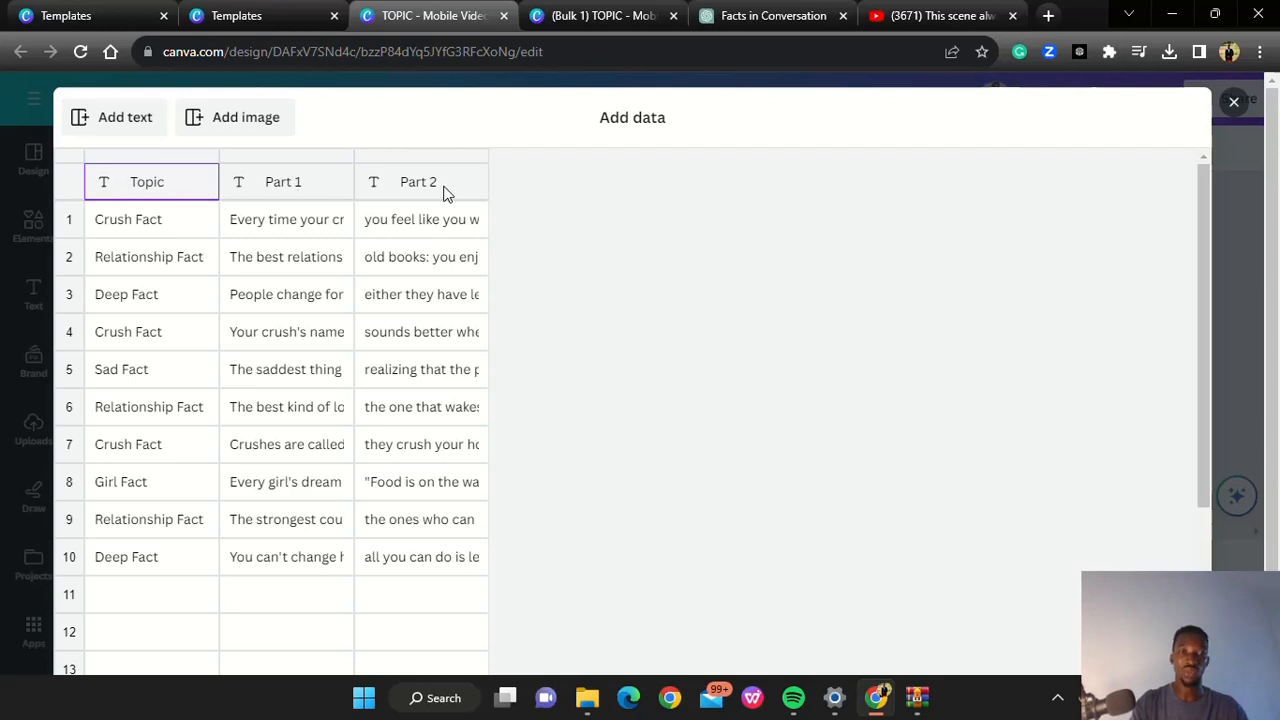
Compare the entered data with the ChatGPT table's column headings and look at the earlier (Bulk 1) TOPIC design
{"action": "left_click", "coordinate": [727, 23]}
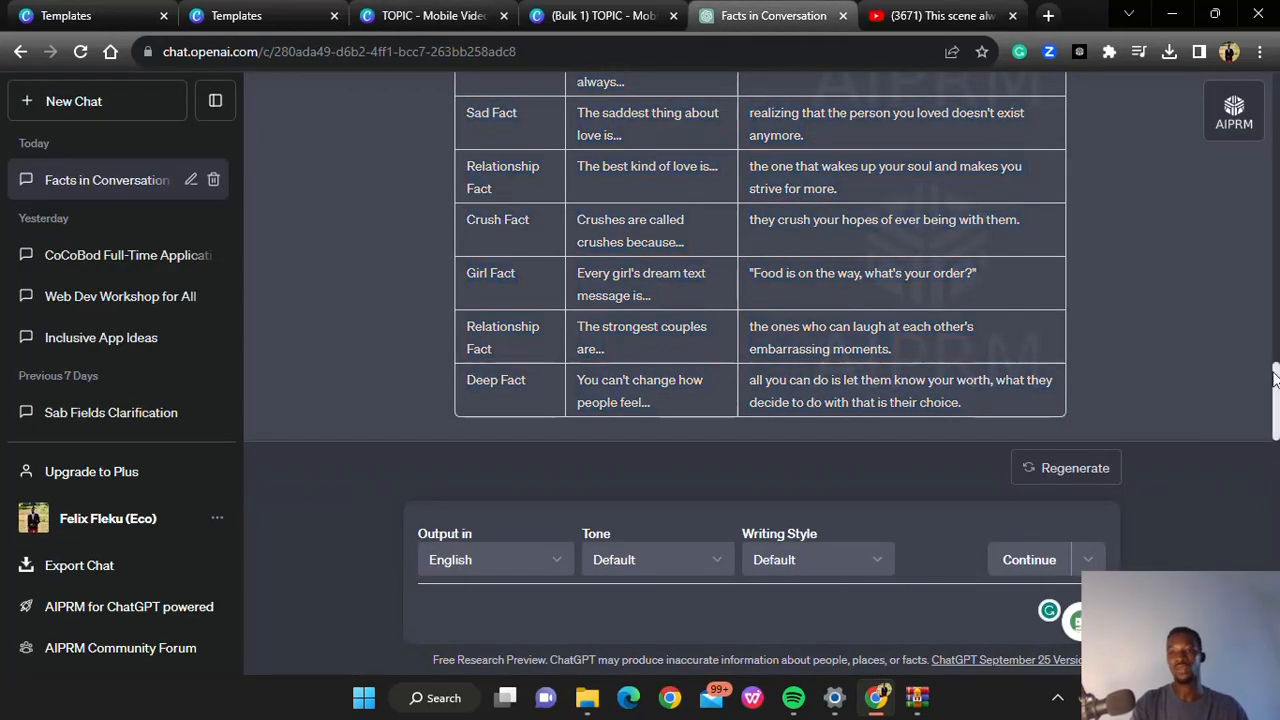
{"action": "left_click_drag", "start_coordinate": [1273, 382], "coordinate": [1262, 311]}
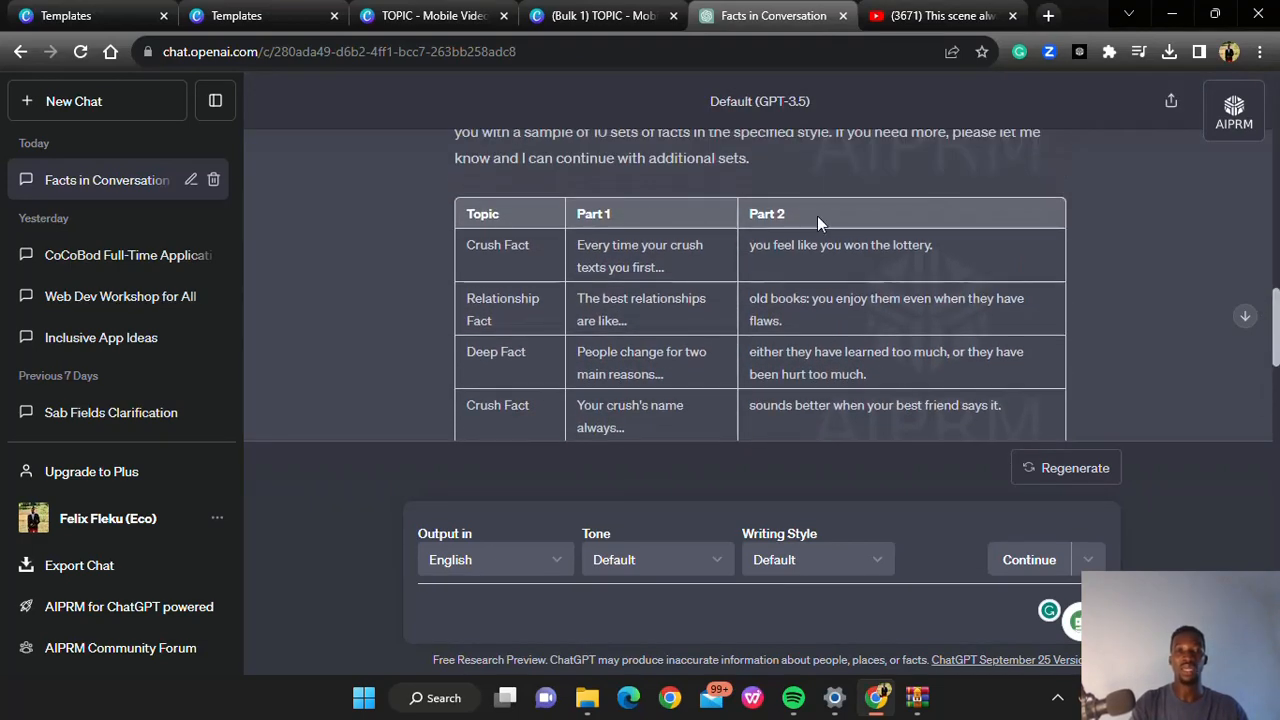
{"action": "left_click", "coordinate": [556, 18]}
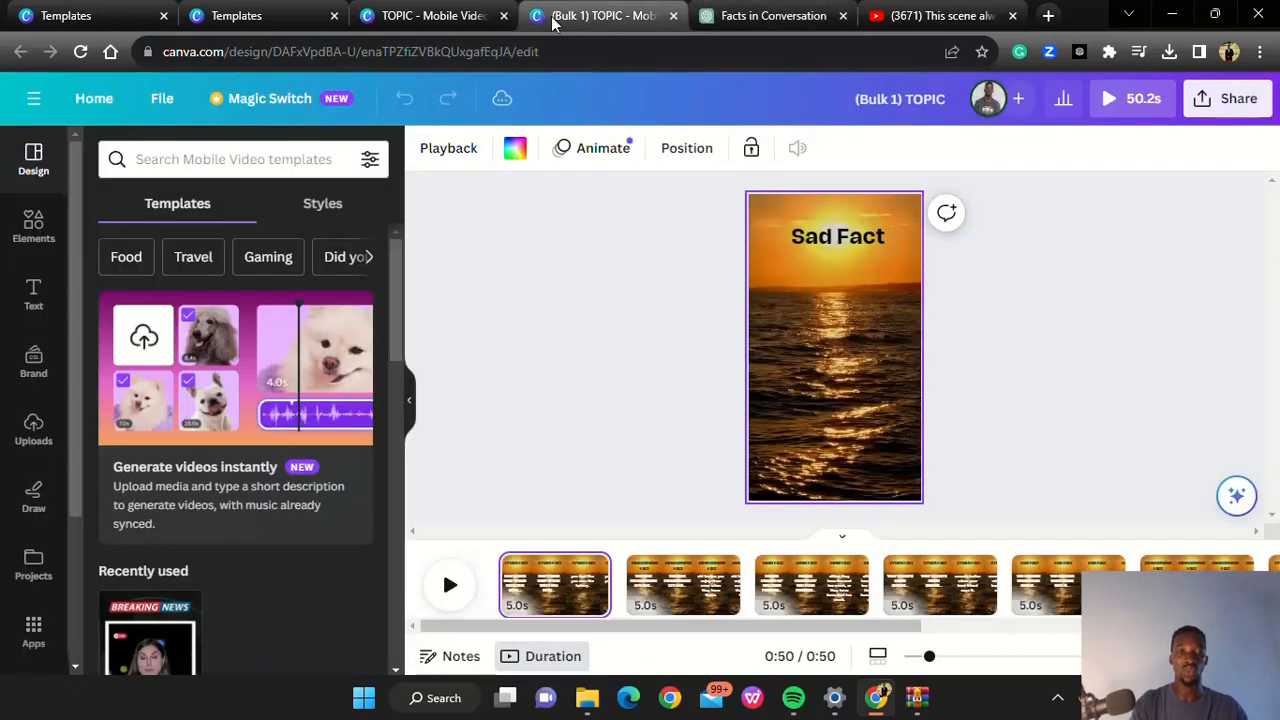
{"action": "left_click", "coordinate": [420, 16]}
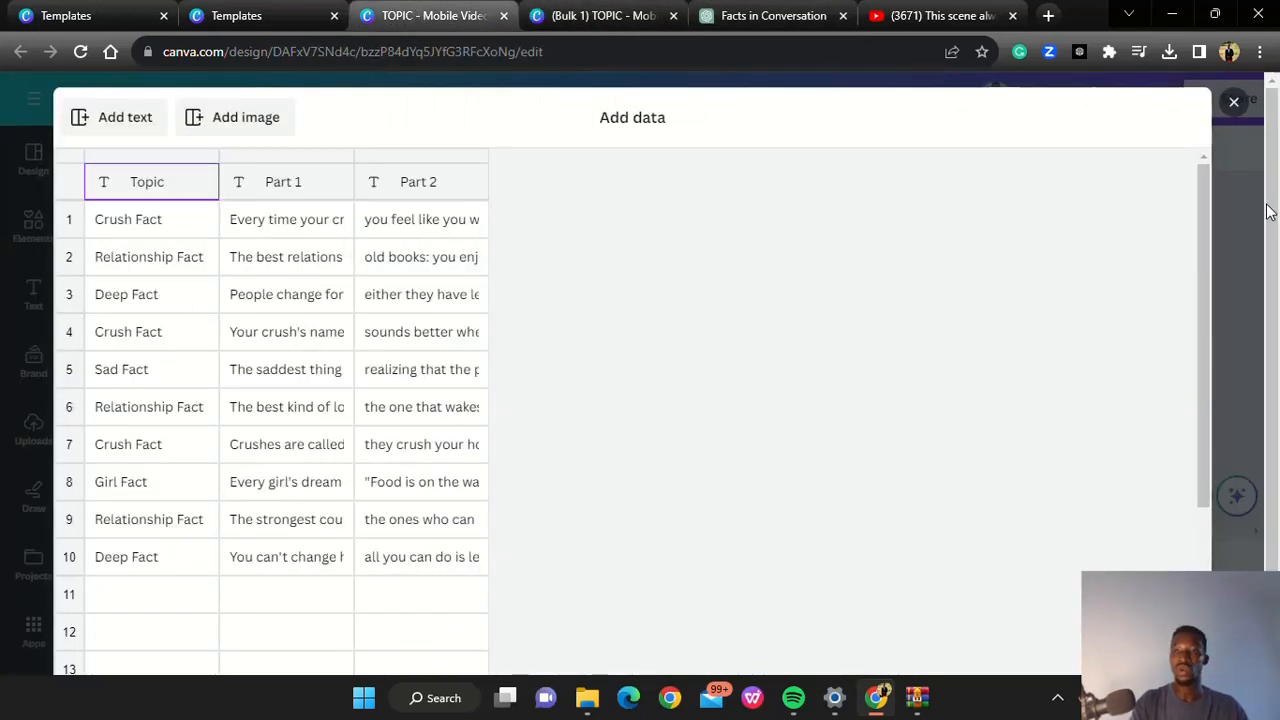
Finish the data entry and connect the TOPIC text on the video page to the Topic data field
{"action": "left_click_drag", "start_coordinate": [1270, 200], "coordinate": [1272, 383]}
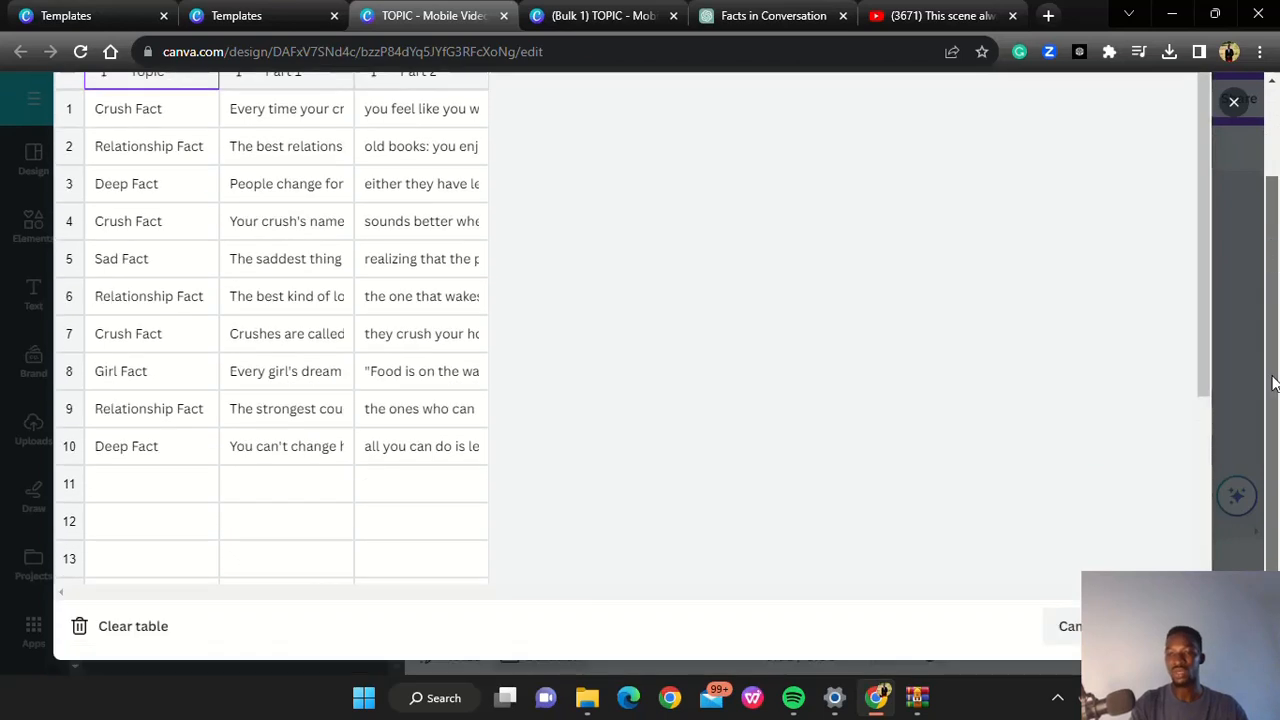
{"action": "left_click", "coordinate": [1155, 626]}
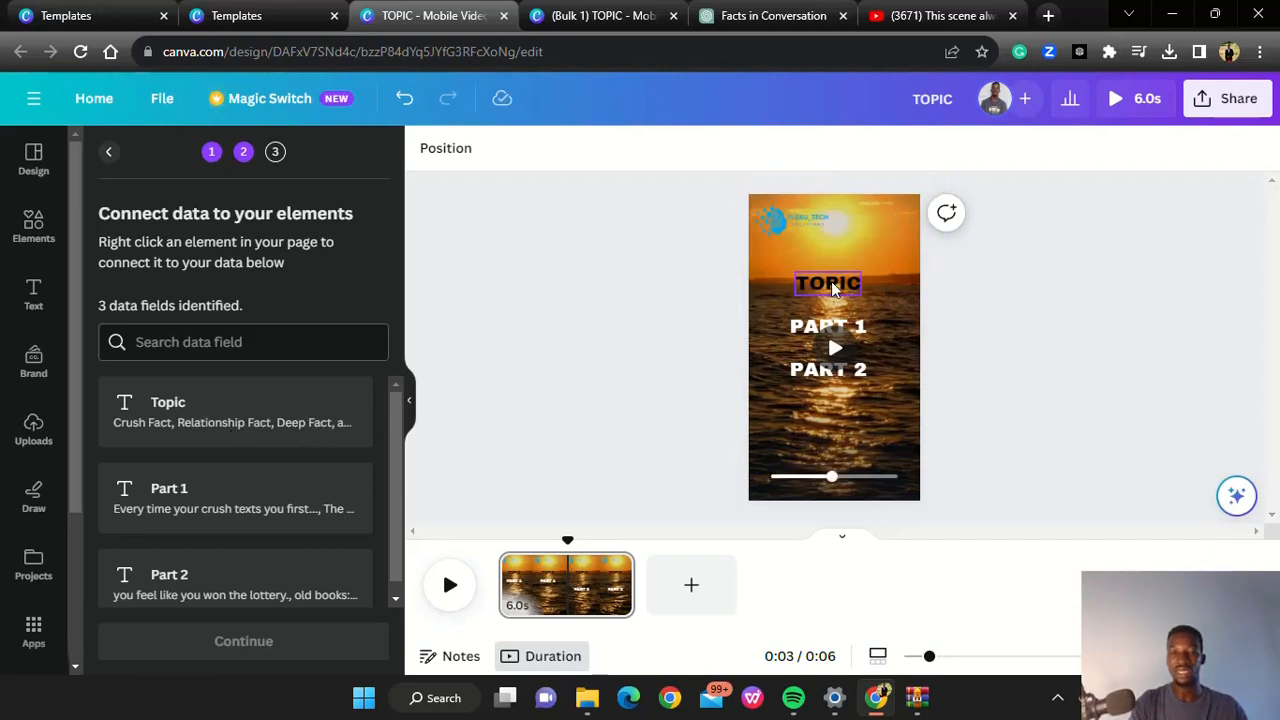
{"action": "left_click", "coordinate": [831, 288]}
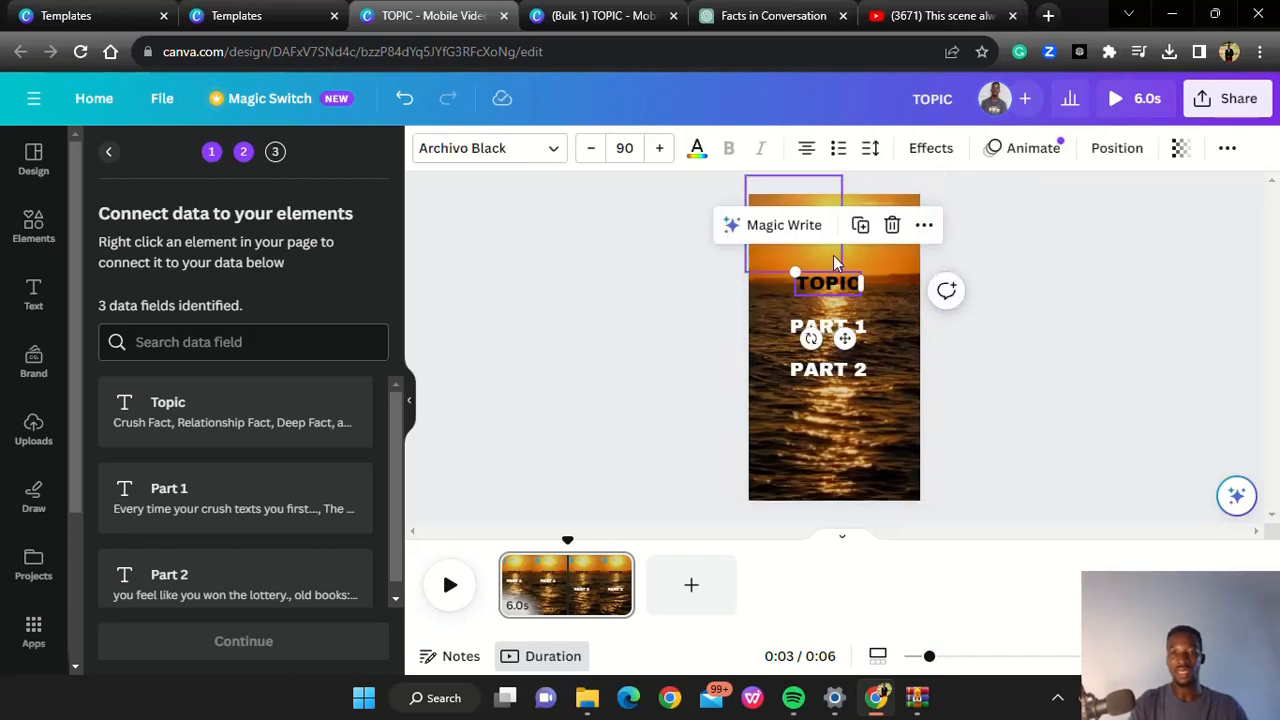
{"action": "left_click", "coordinate": [924, 225]}
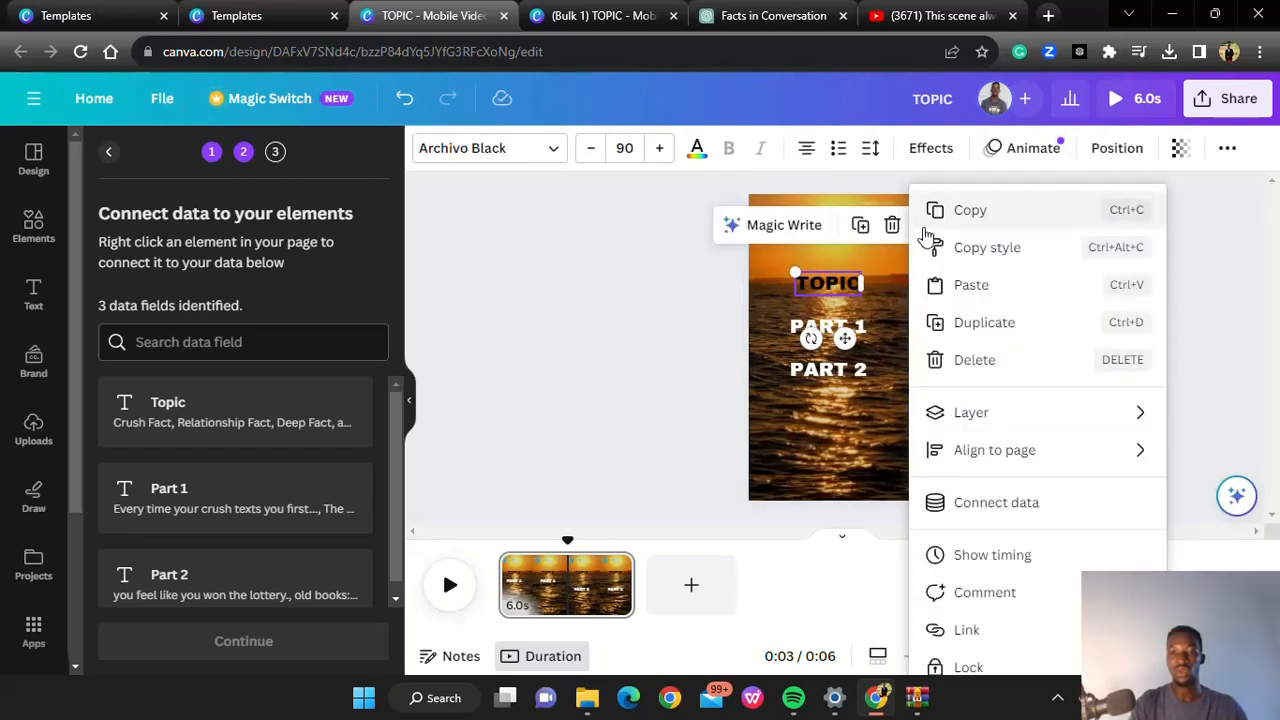
{"action": "left_click", "coordinate": [985, 504]}
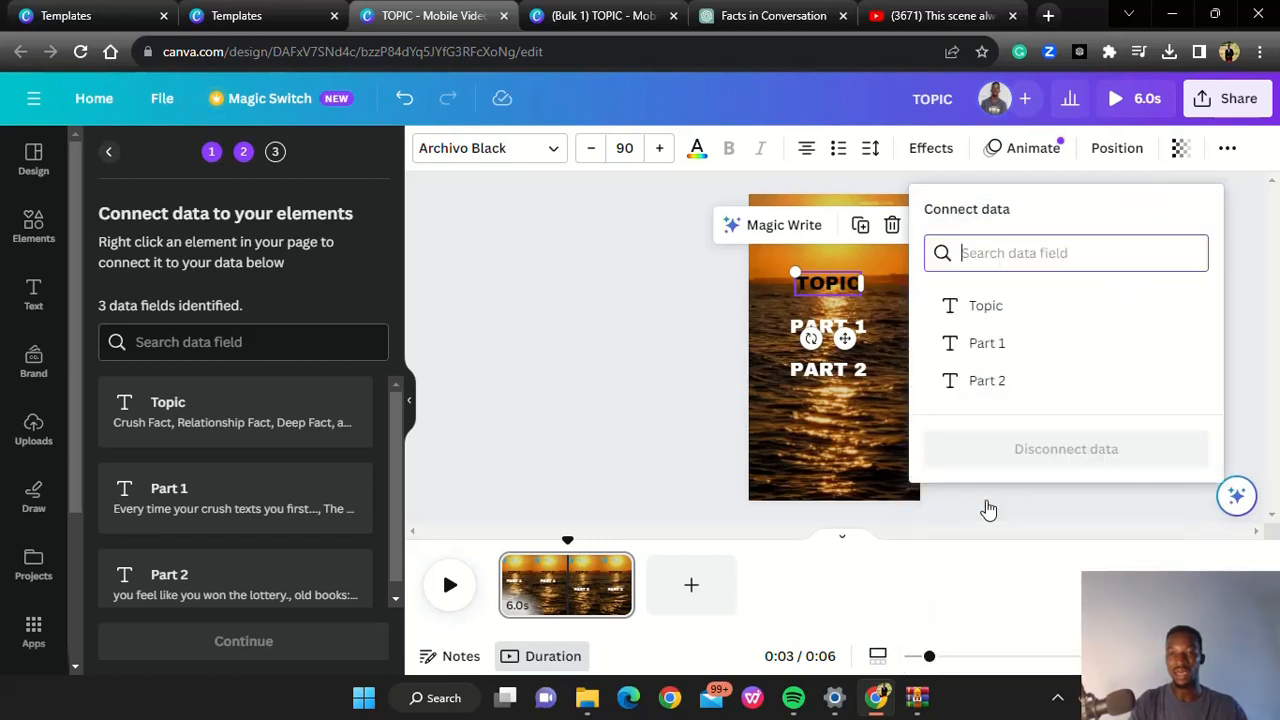
{"action": "left_click", "coordinate": [981, 312]}
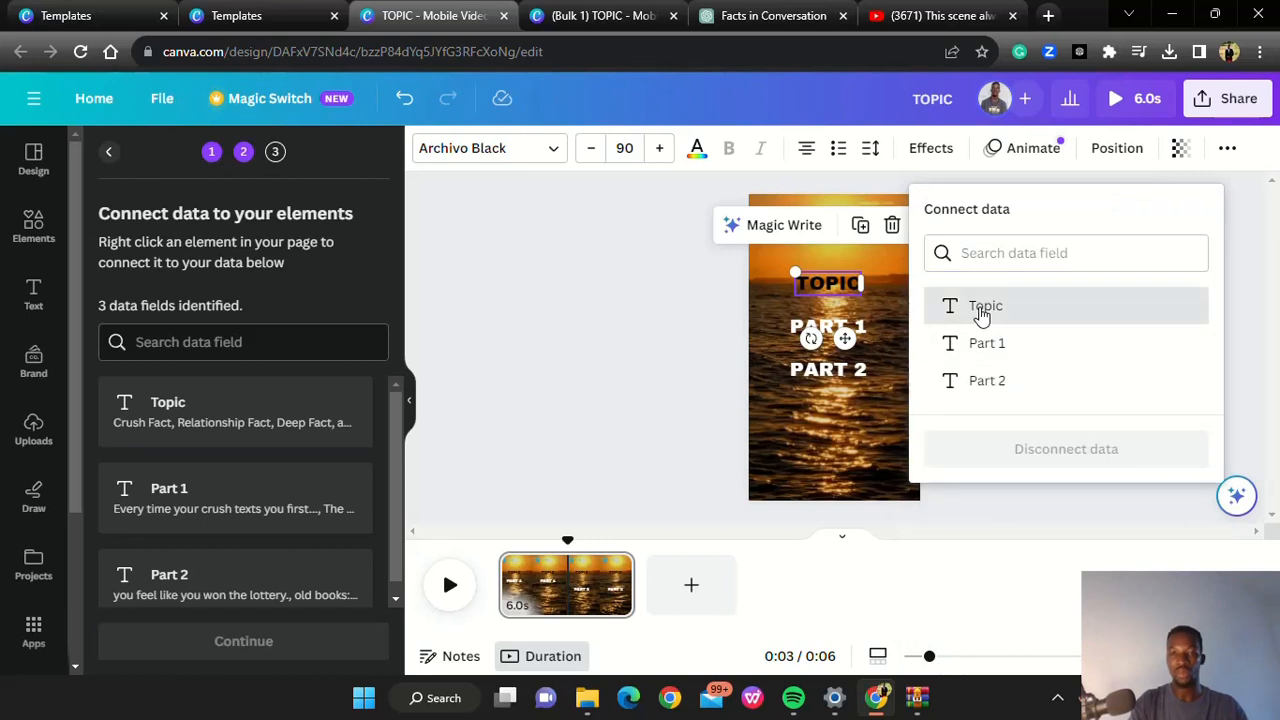
Connect the PART 1 text on the video page to the Part 1 data field
{"action": "left_click", "coordinate": [836, 330]}
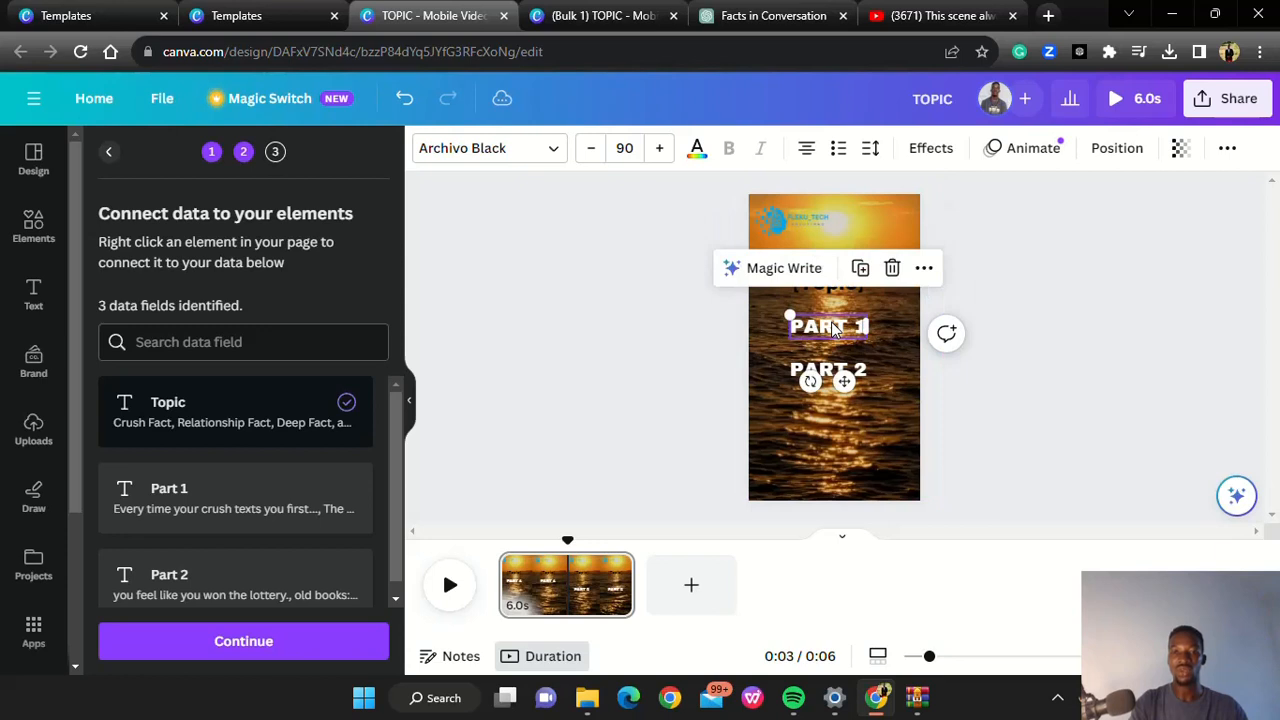
{"action": "left_click", "coordinate": [924, 268]}
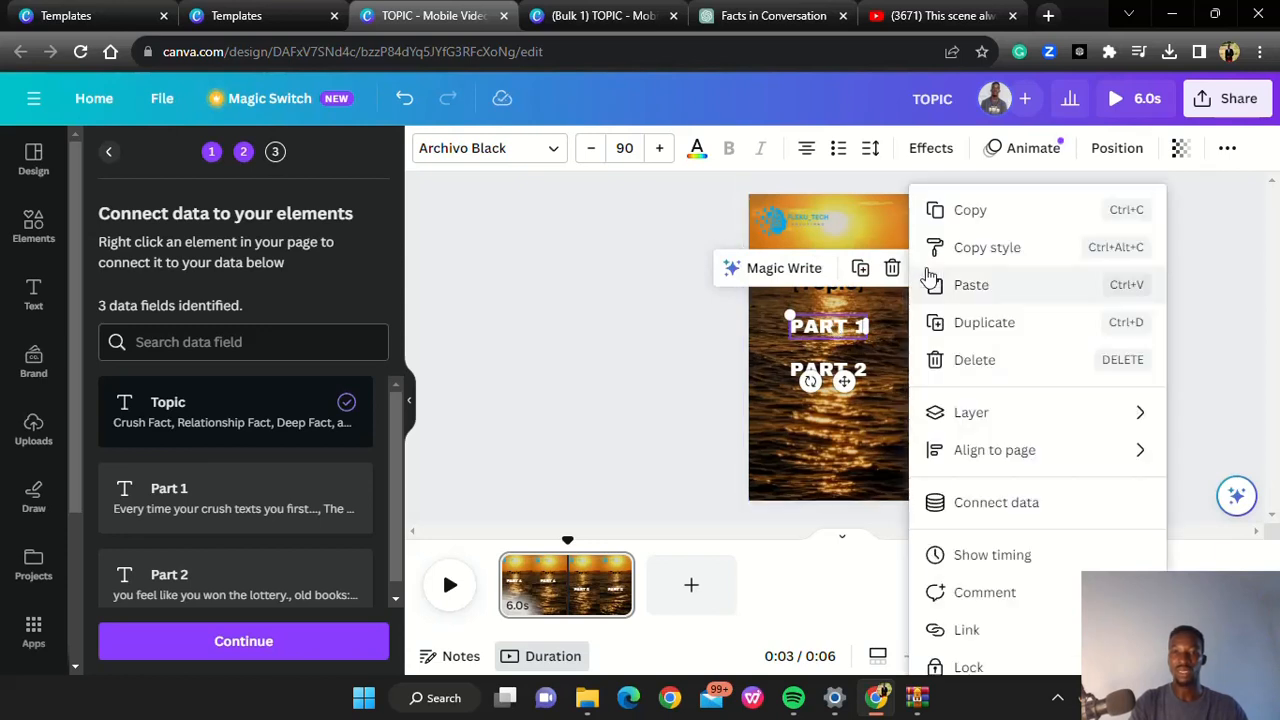
{"action": "left_click", "coordinate": [977, 506]}
{"action": "left_click", "coordinate": [988, 344]}
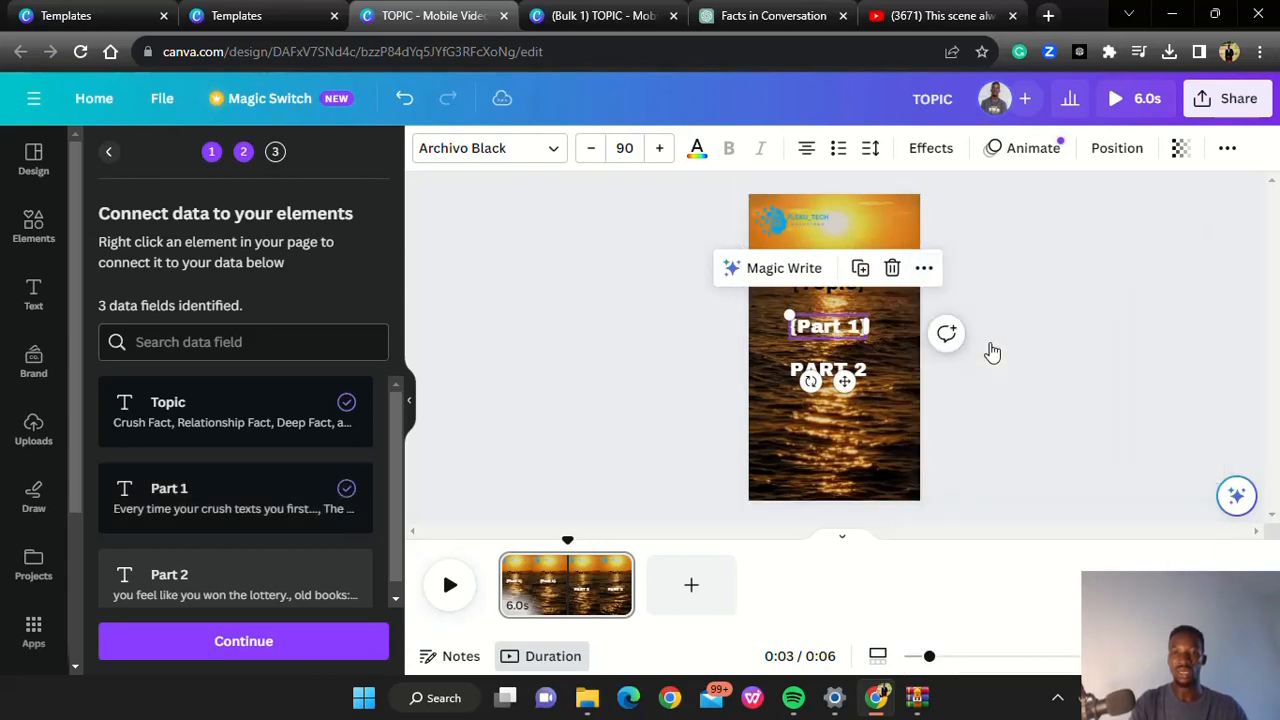
Connect the PART 2 text on the video page to the Part 2 data field and deselect it
{"action": "left_click", "coordinate": [830, 375]}
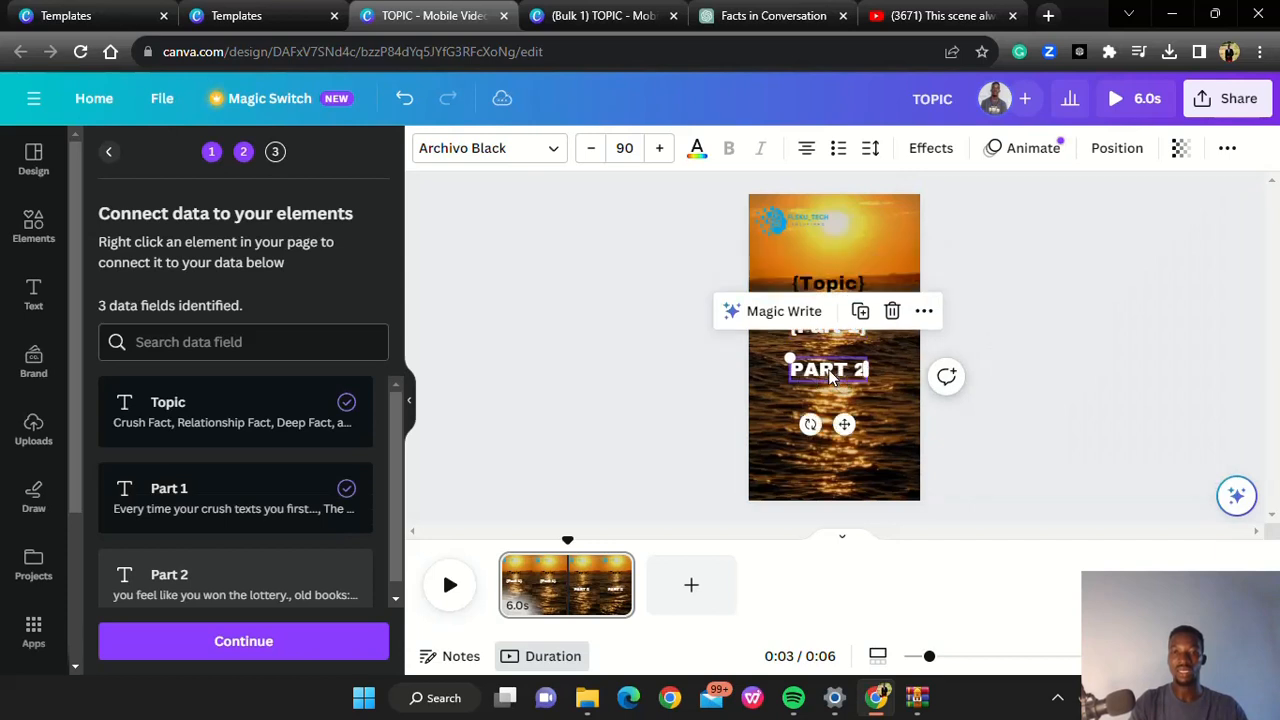
{"action": "left_click", "coordinate": [922, 311]}
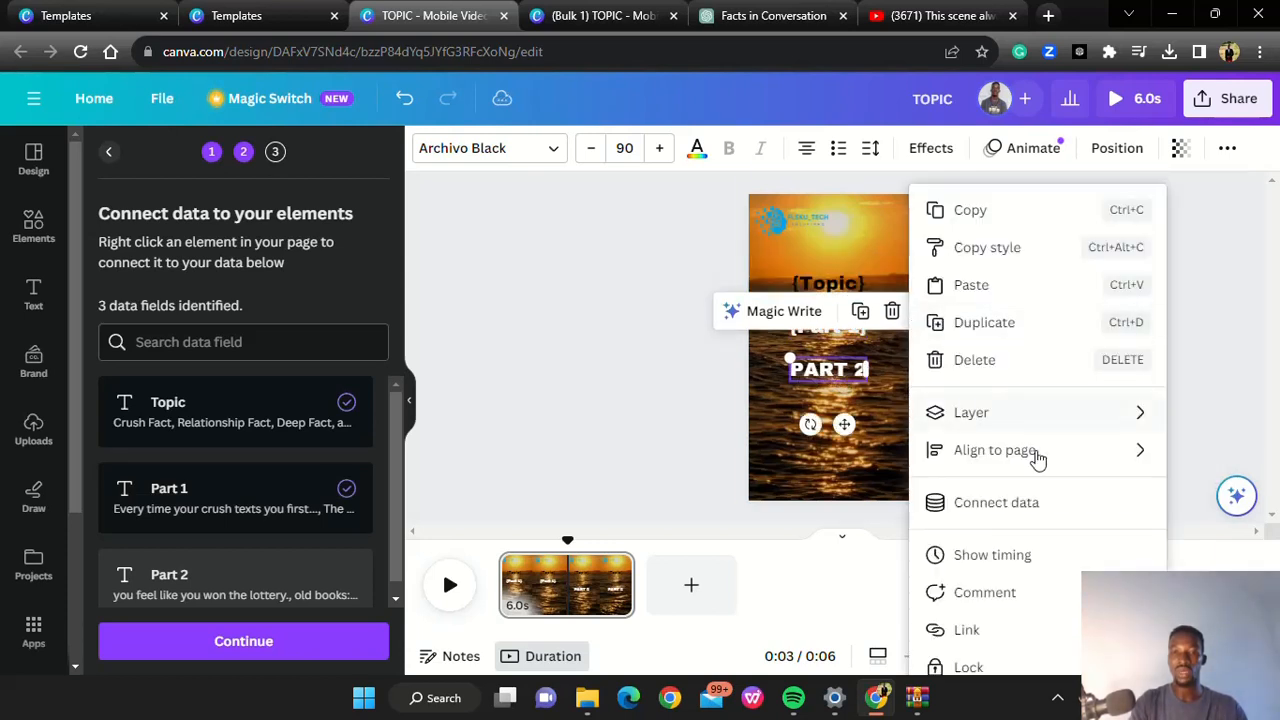
{"action": "left_click", "coordinate": [972, 508]}
{"action": "left_click", "coordinate": [988, 382]}
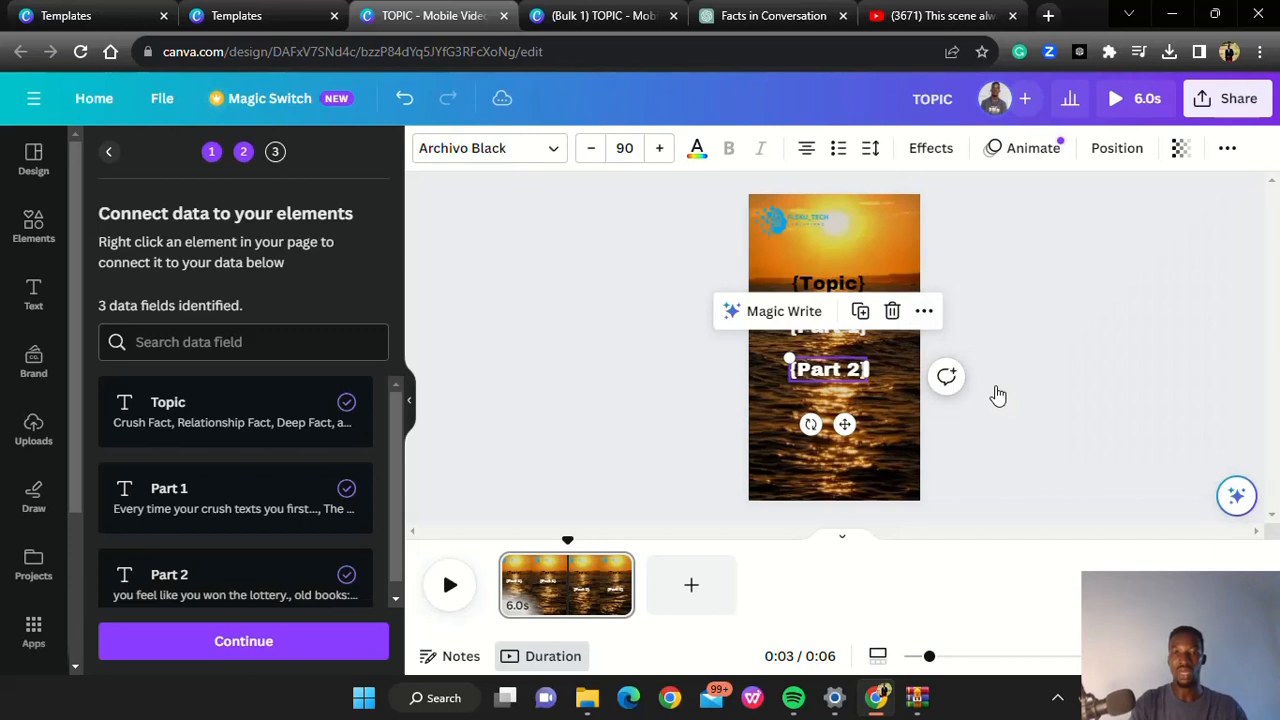
{"action": "left_click", "coordinate": [1015, 331]}
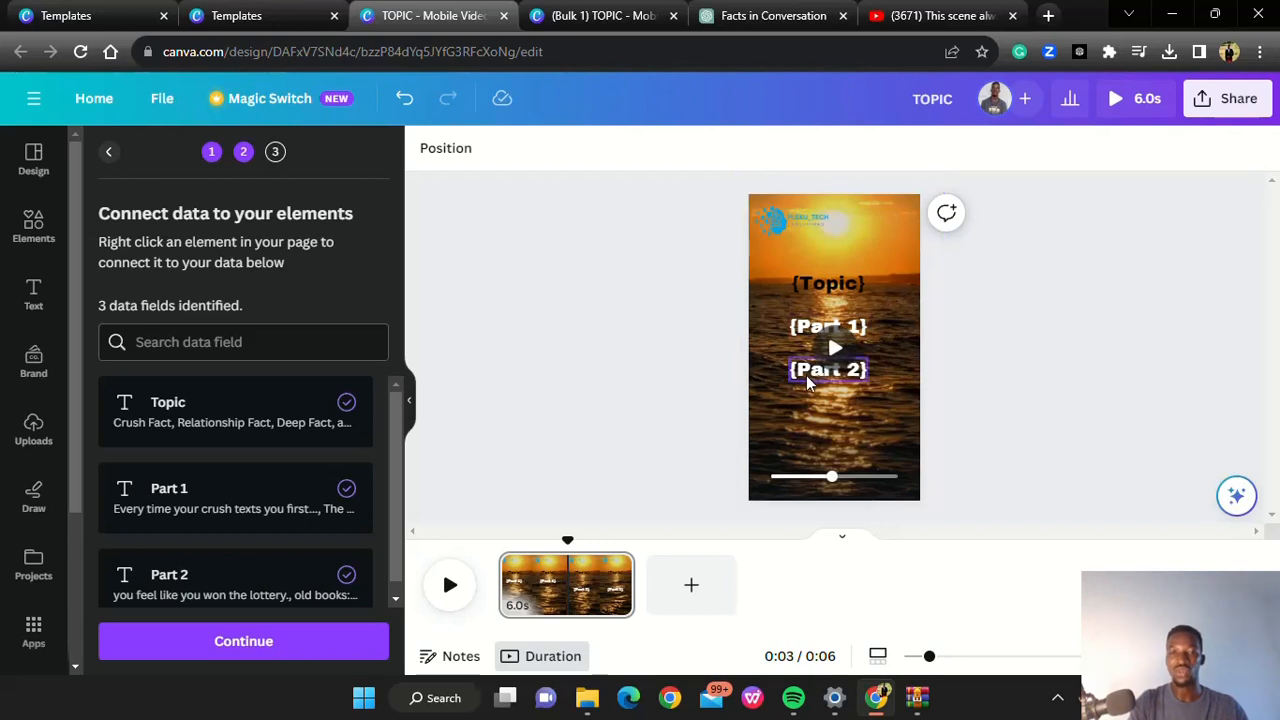
Move the {Part 2} text slightly lower on the page to widen the gap beneath {Part 1}
{"action": "left_click", "coordinate": [806, 375]}
{"action": "left_click_drag", "start_coordinate": [806, 375], "coordinate": [807, 387]}
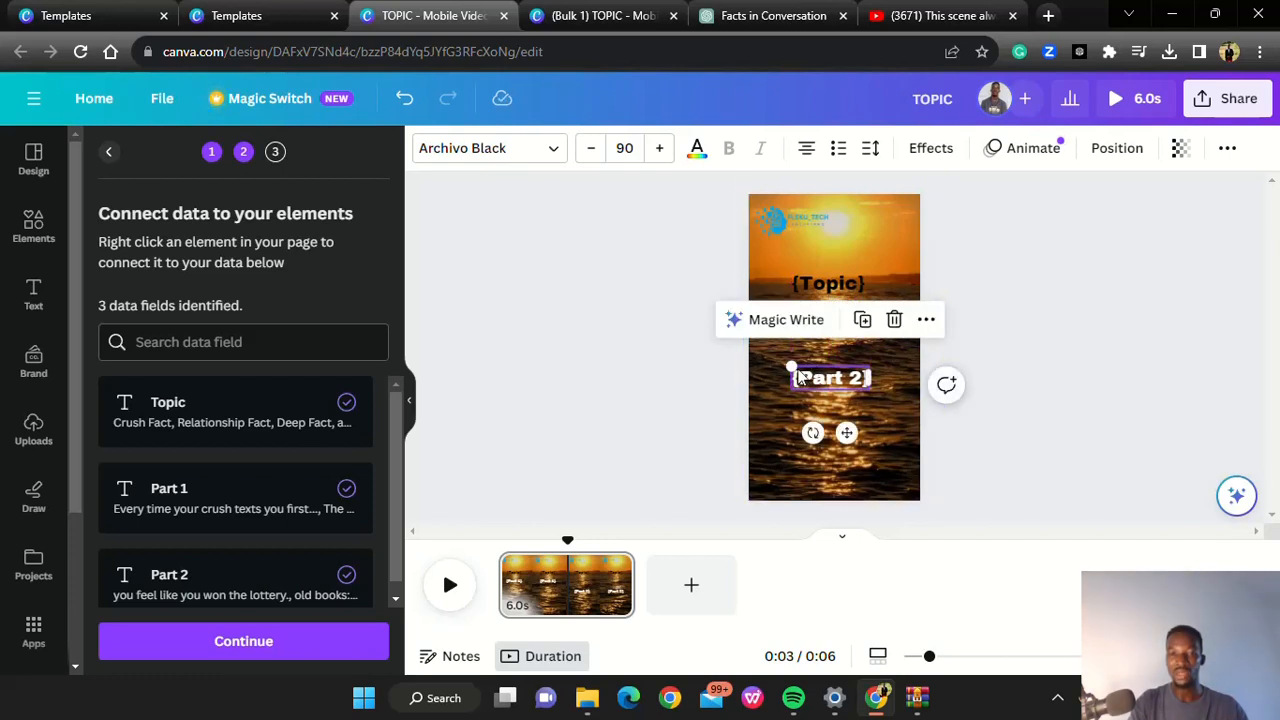
{"action": "left_click", "coordinate": [1008, 289]}
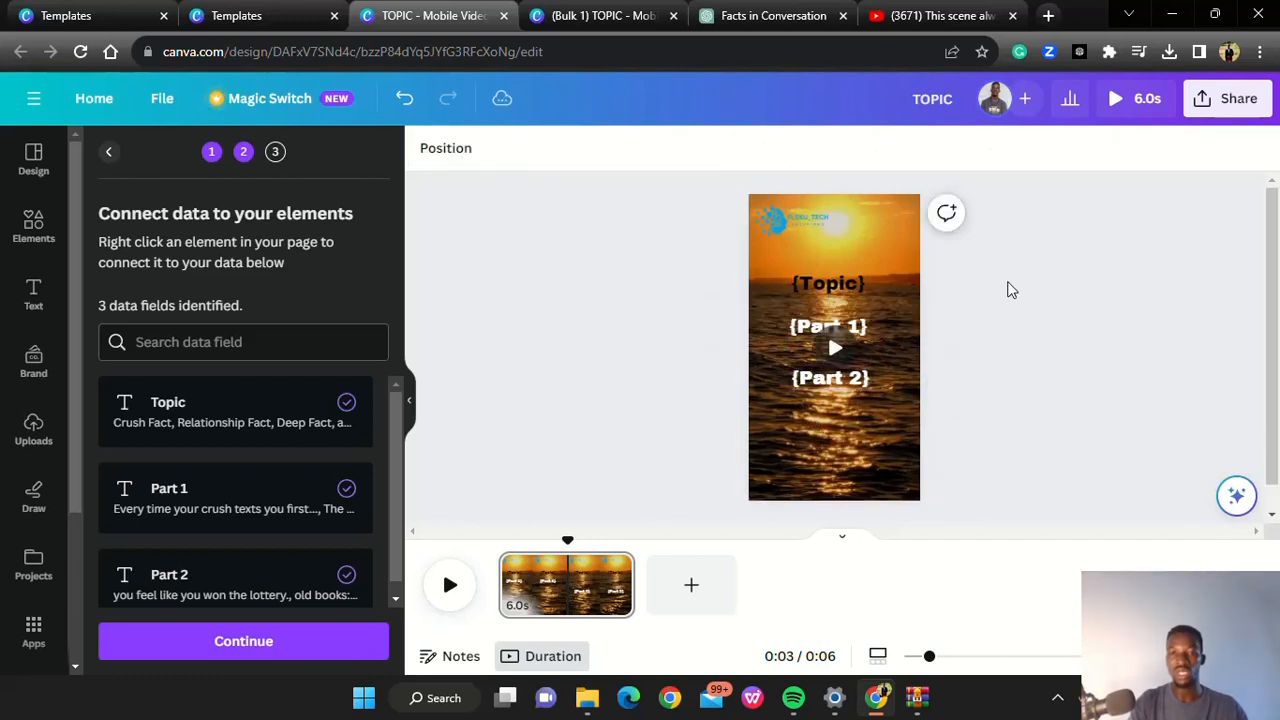
Enlarge the {Part 1} text to font size 117 by scaling it outward from its upper-left corner
{"action": "left_click", "coordinate": [806, 337]}
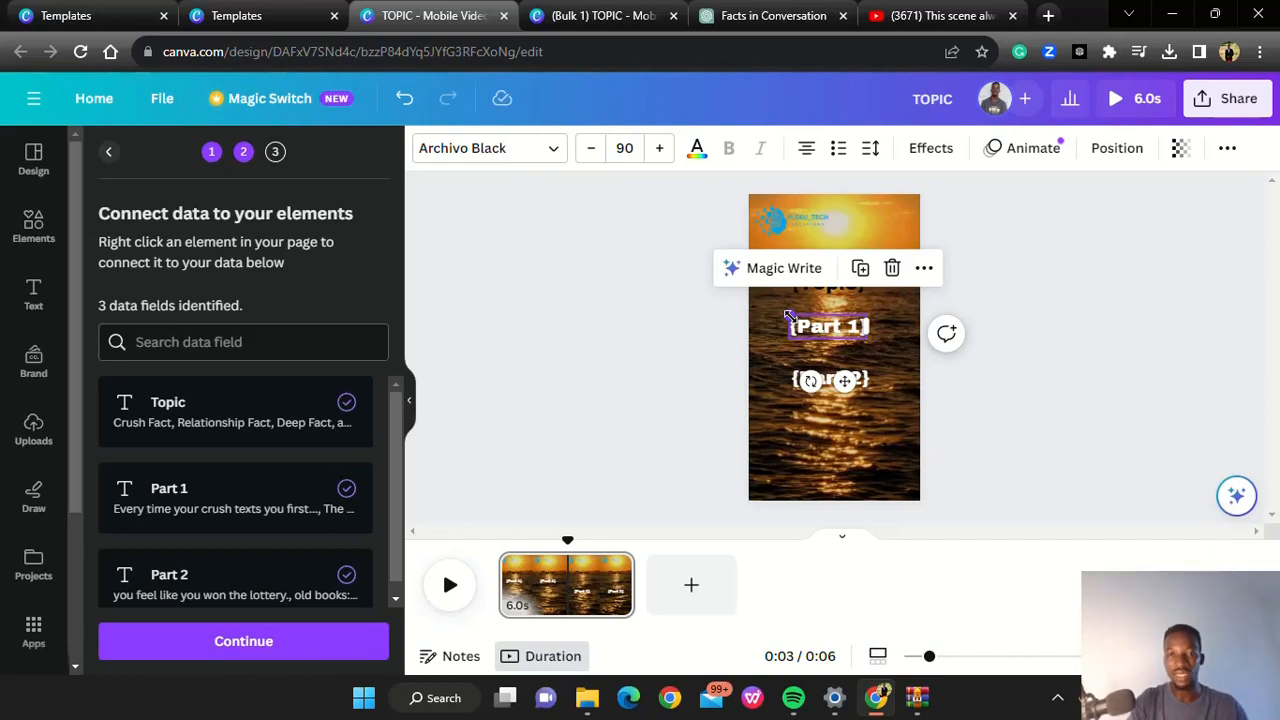
{"action": "left_click_drag", "start_coordinate": [788, 313], "coordinate": [766, 317]}
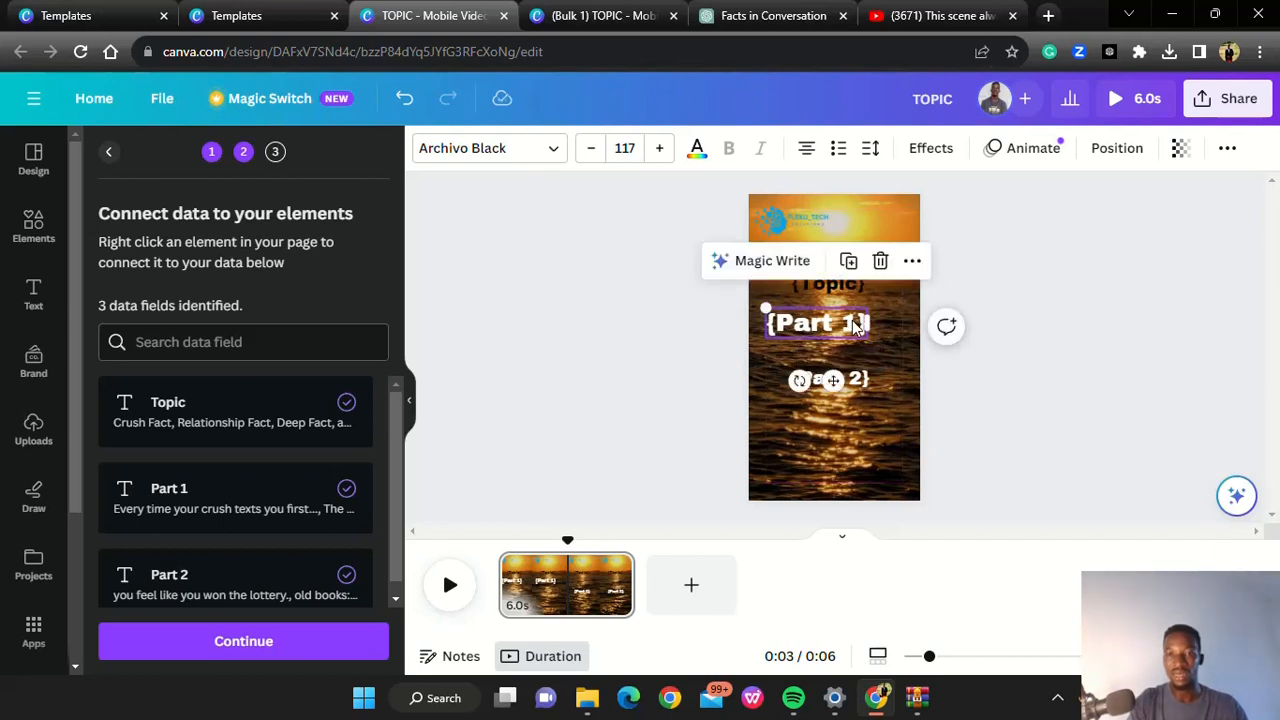
Widen the {Part 1} and {Part 2} text boxes so both extend close to the right edge of the video page
{"action": "left_click_drag", "start_coordinate": [872, 322], "coordinate": [902, 325]}
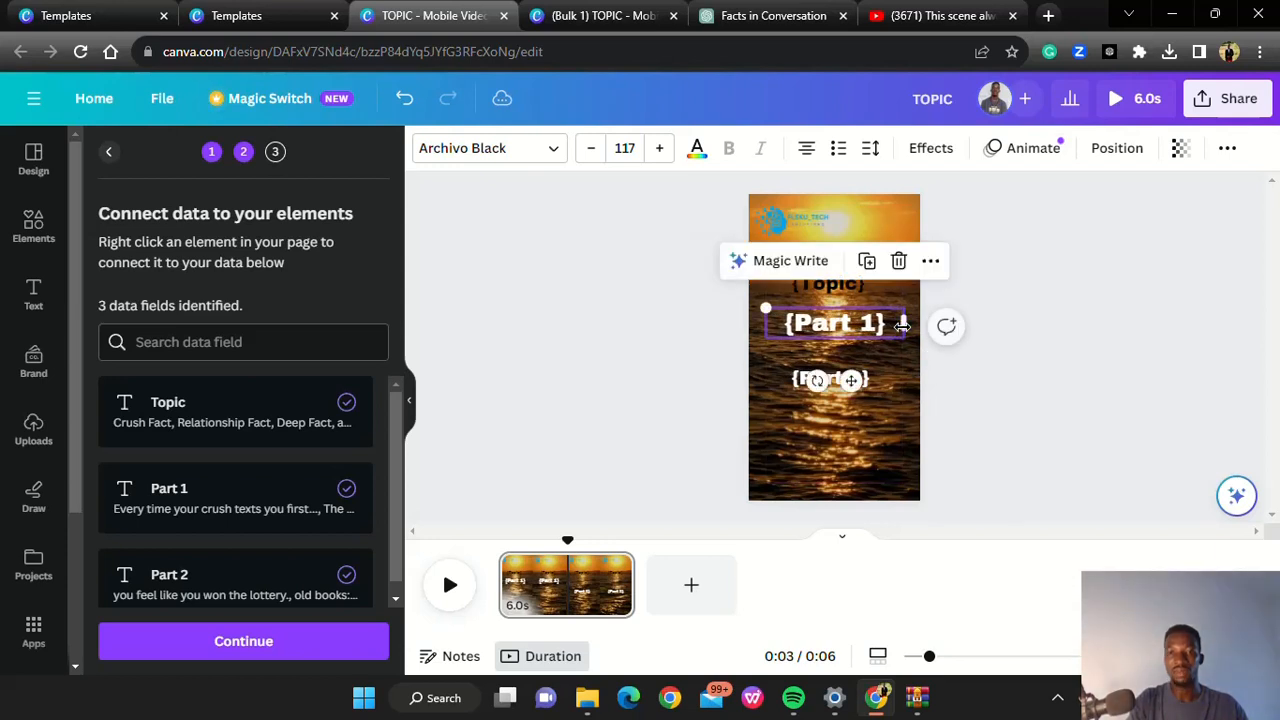
{"action": "left_click", "coordinate": [868, 381]}
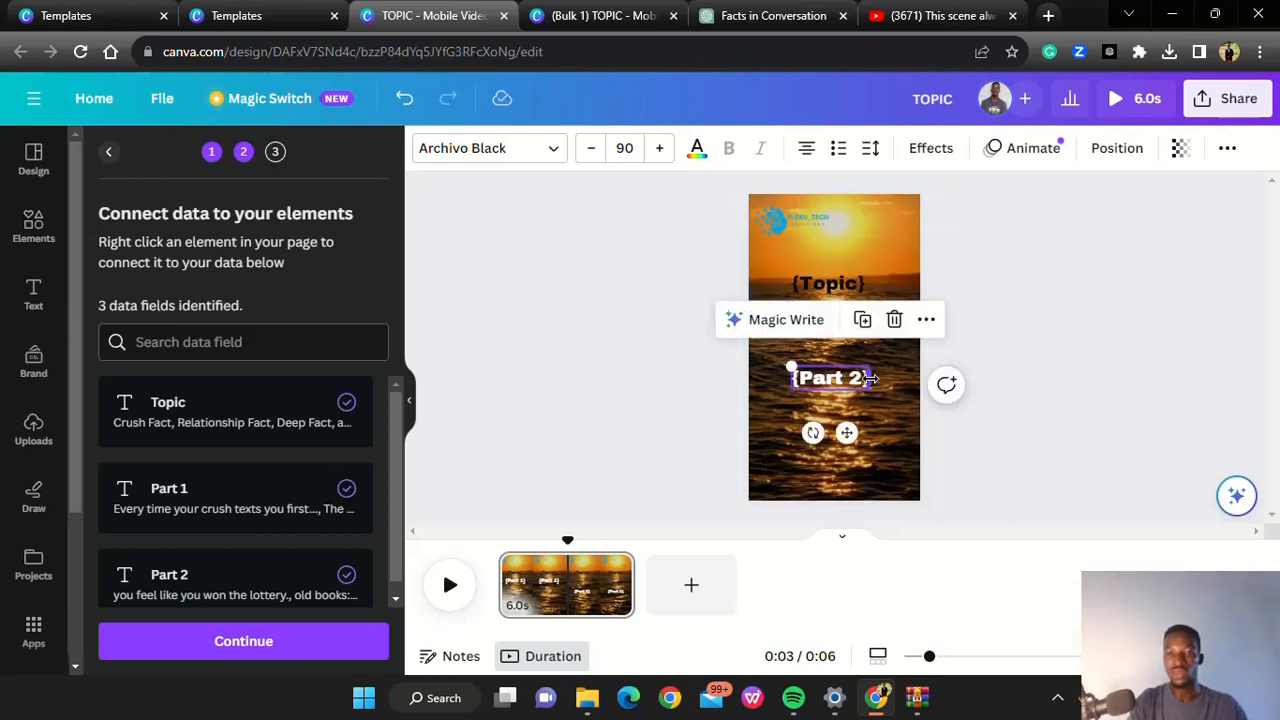
{"action": "left_click_drag", "start_coordinate": [870, 377], "coordinate": [905, 377]}
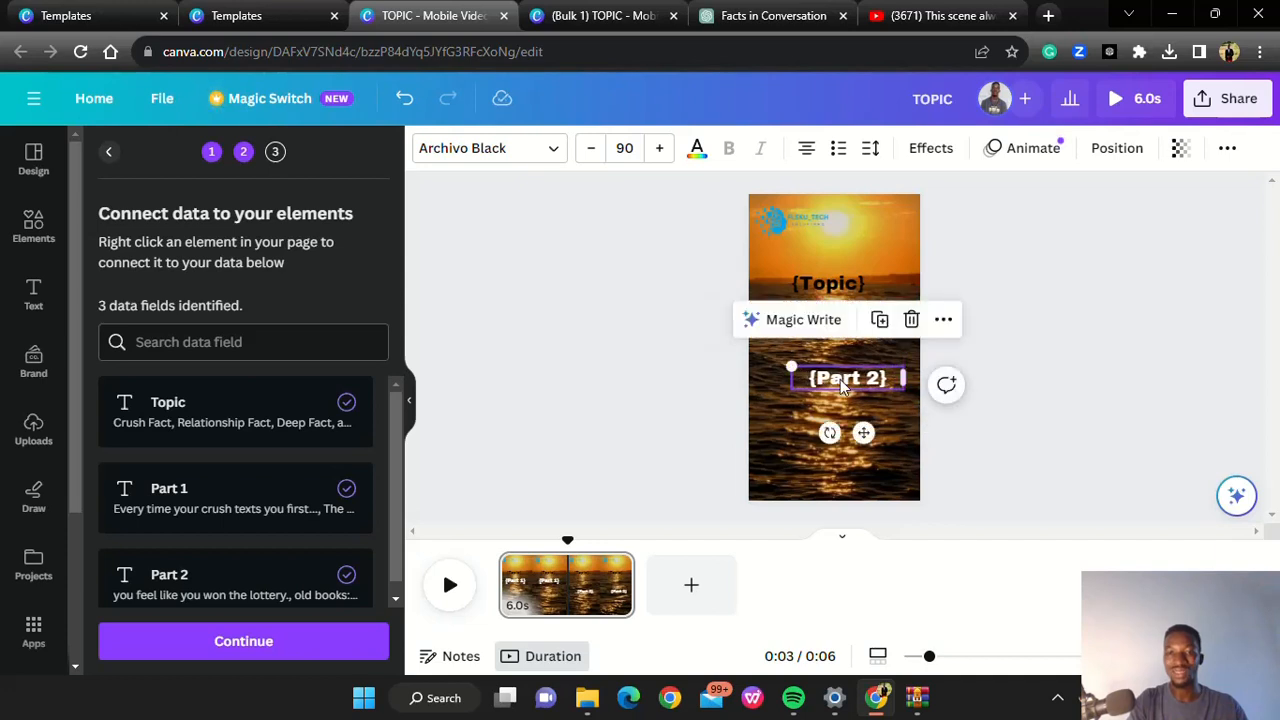
Enlarge the {Part 2} text to font size 111 and place it directly over {Part 1}
{"action": "left_click_drag", "start_coordinate": [790, 366], "coordinate": [766, 362]}
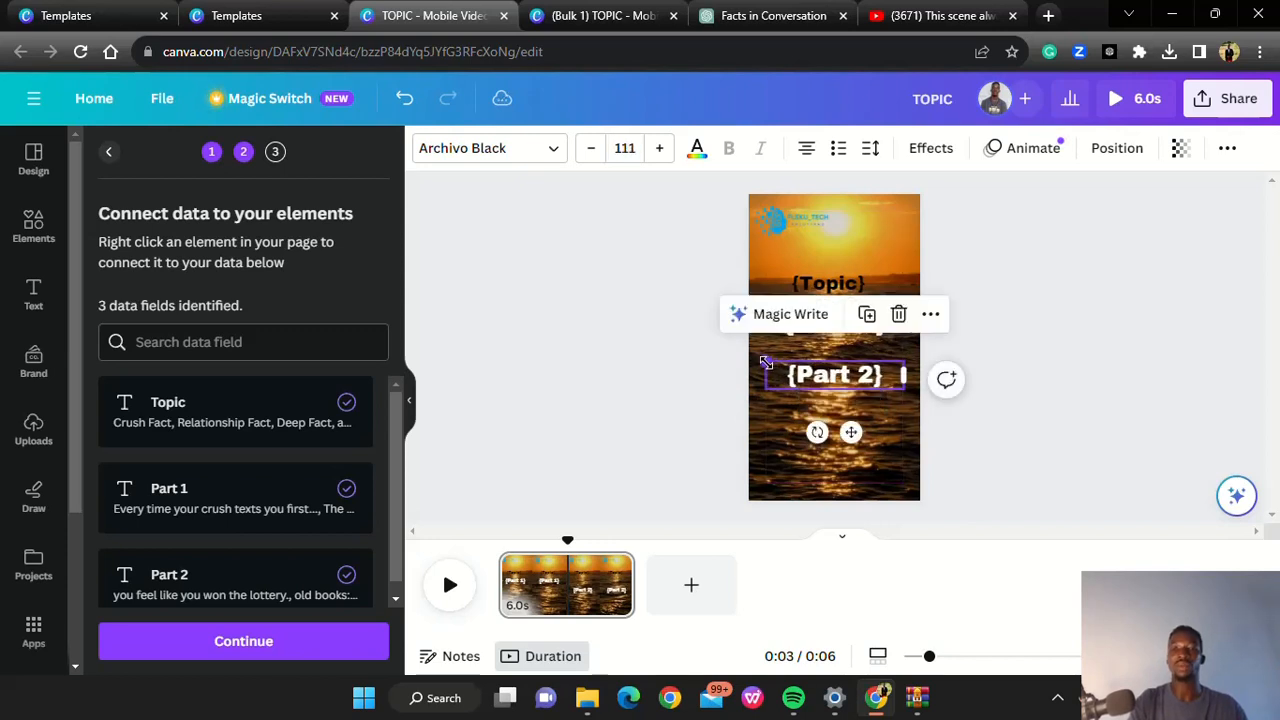
{"action": "left_click", "coordinate": [1019, 352]}
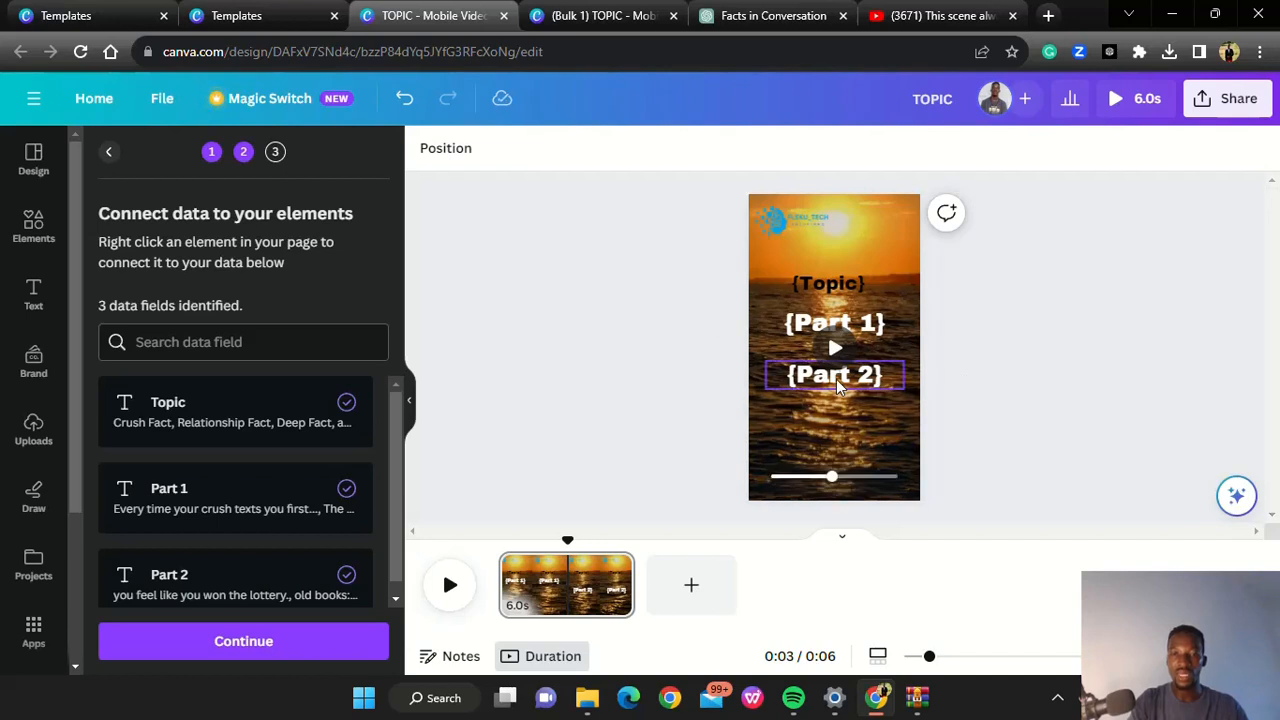
{"action": "left_click_drag", "start_coordinate": [838, 387], "coordinate": [835, 325]}
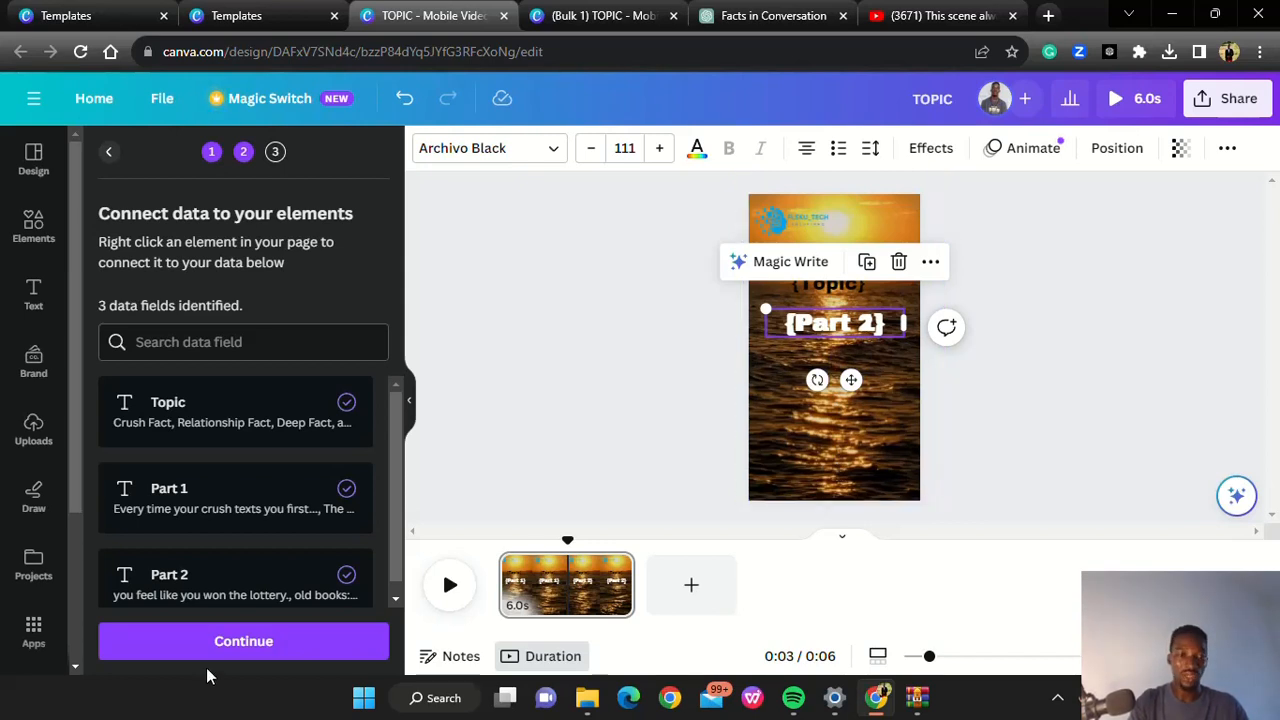
Accept the data connections and generate pages from all 10 fact rows as a new bulk video
{"action": "left_click", "coordinate": [268, 644]}
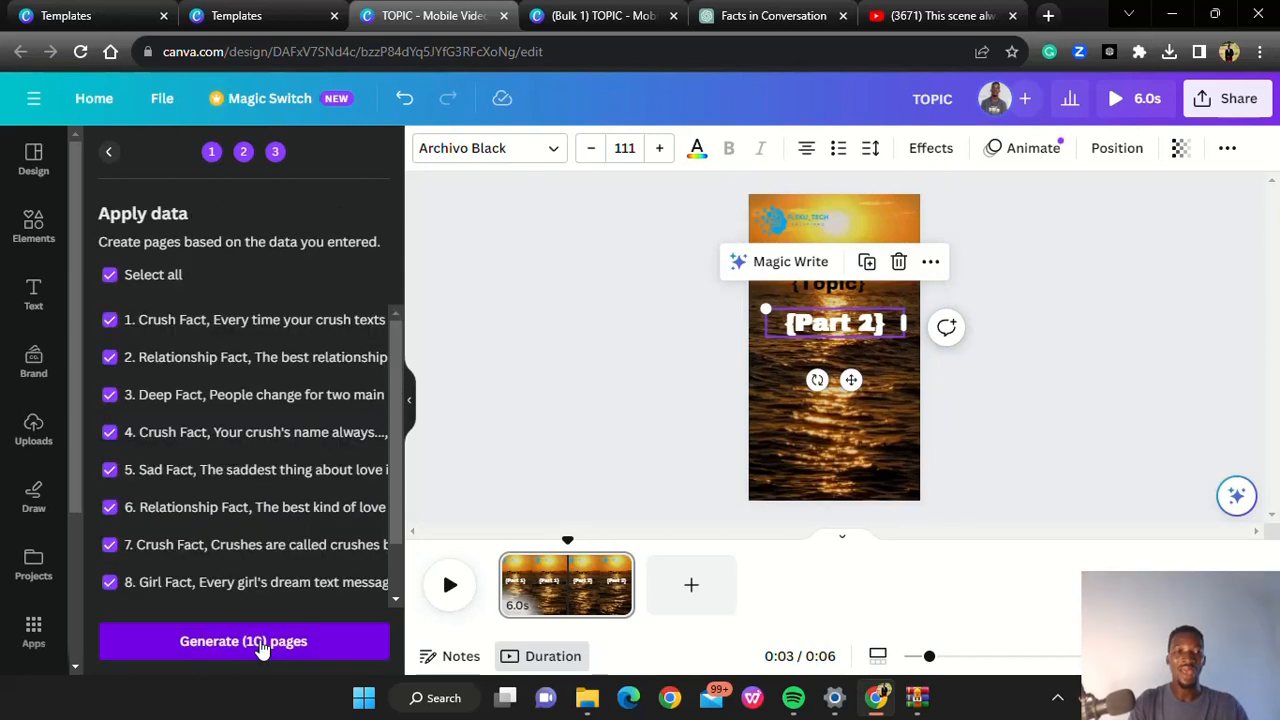
{"action": "left_click_drag", "start_coordinate": [397, 407], "coordinate": [397, 483]}
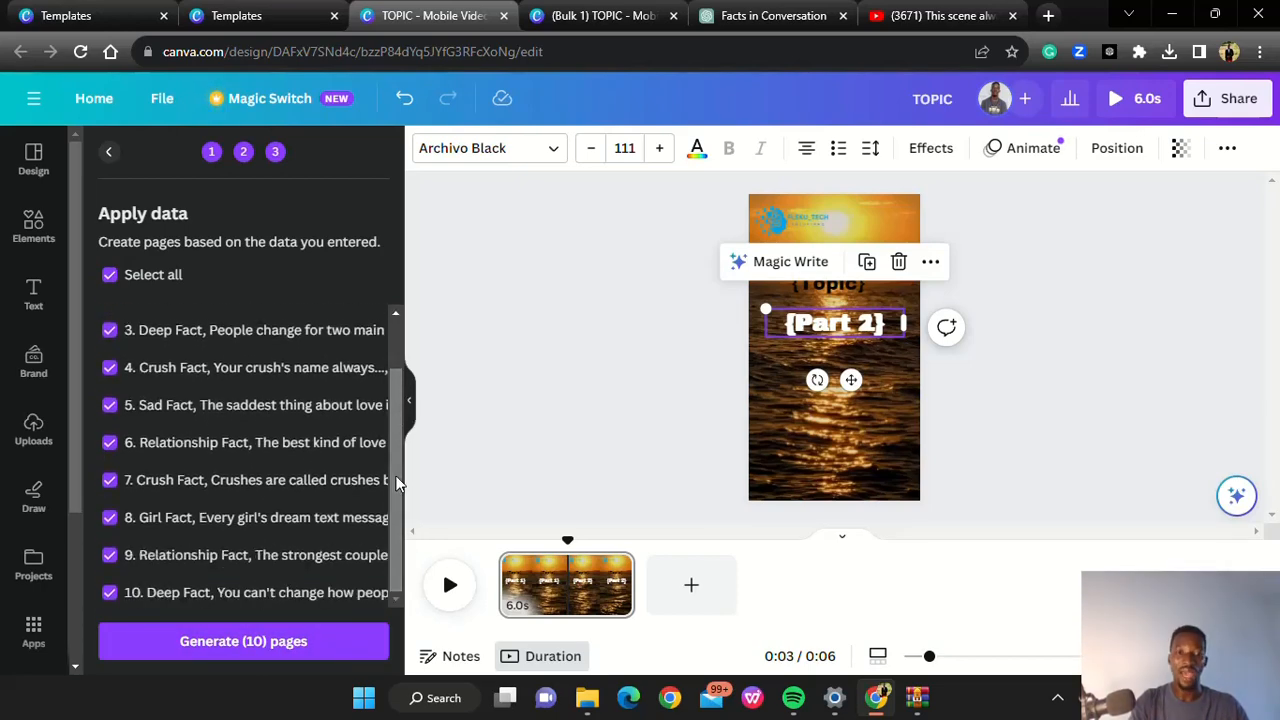
{"action": "left_click", "coordinate": [212, 651]}
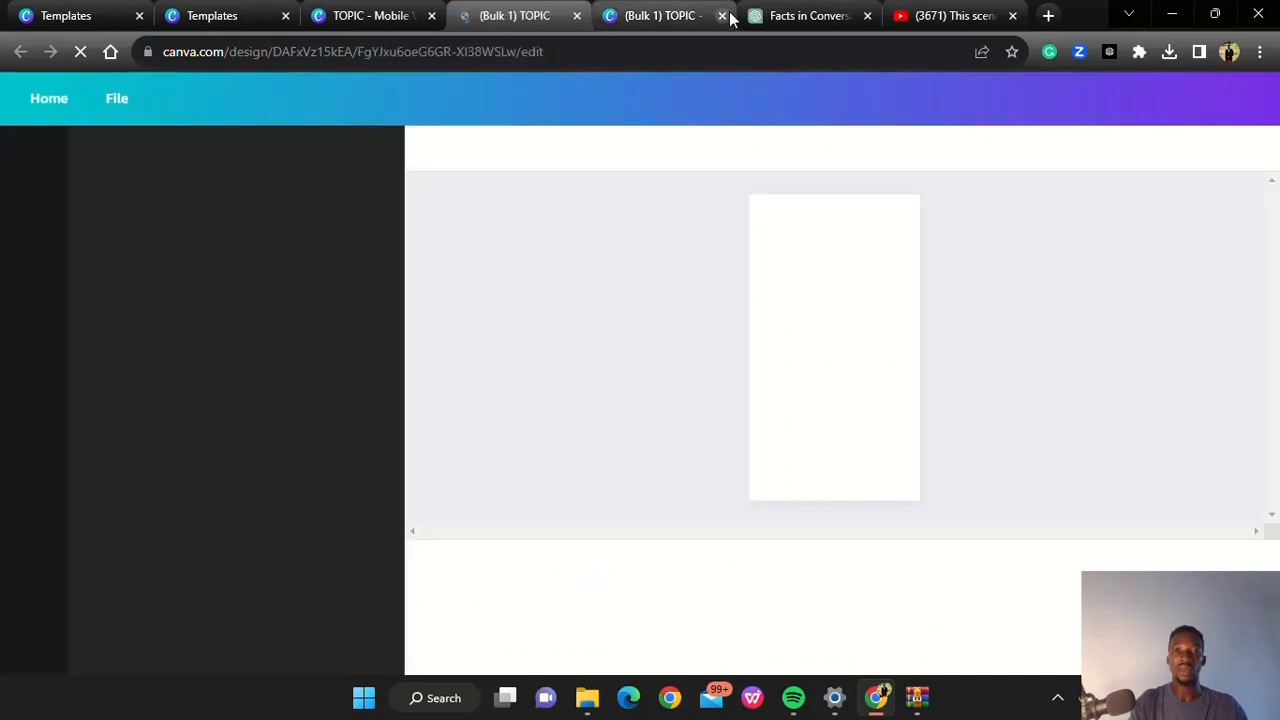
Close the older (Bulk 1) TOPIC design and play the newly generated video to check its text layout
{"action": "left_click", "coordinate": [724, 18]}
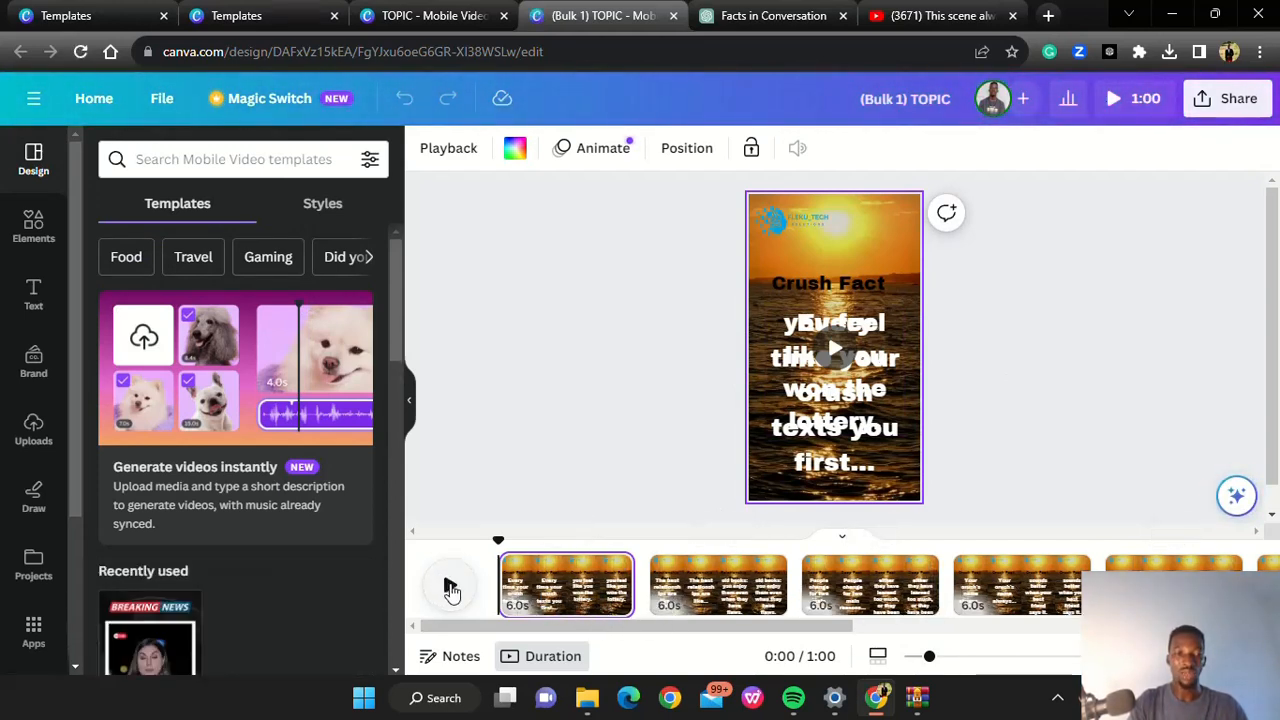
{"action": "left_click", "coordinate": [451, 588]}
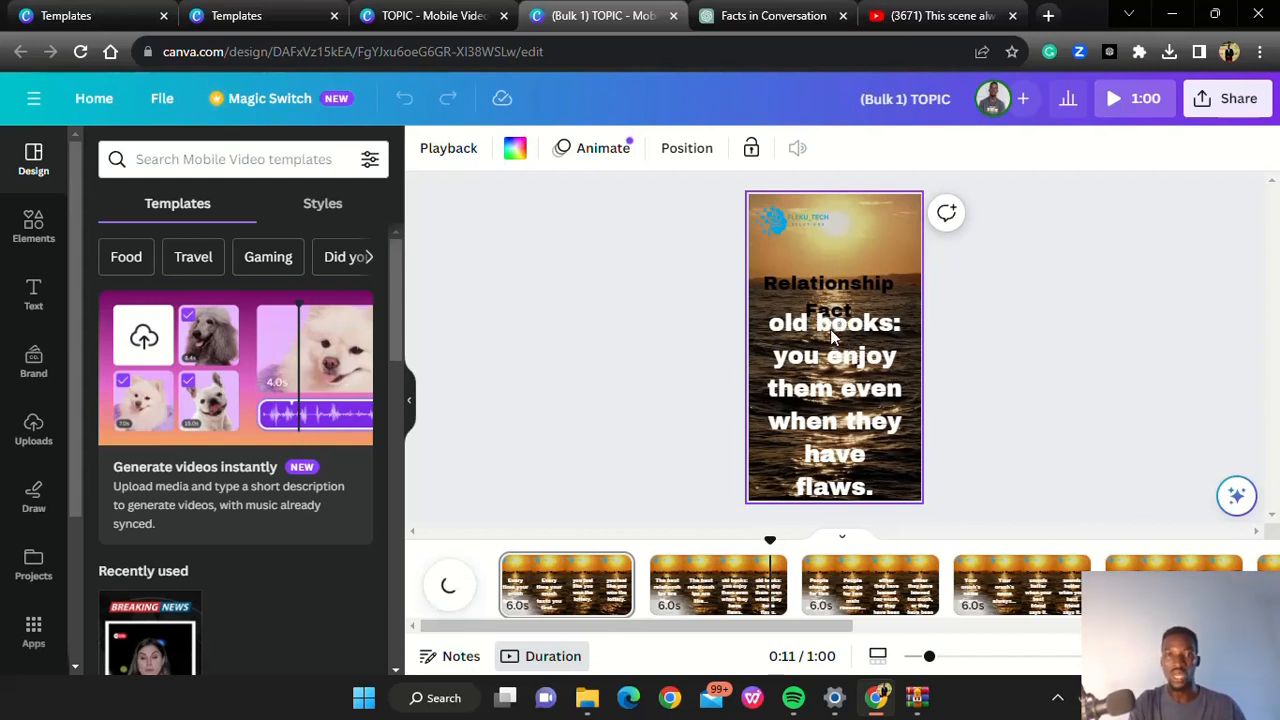
Return to the TOPIC template, move {Part 2} just beneath {Part 1}, and shift {Topic} higher on the page
{"action": "left_click", "coordinate": [407, 18]}
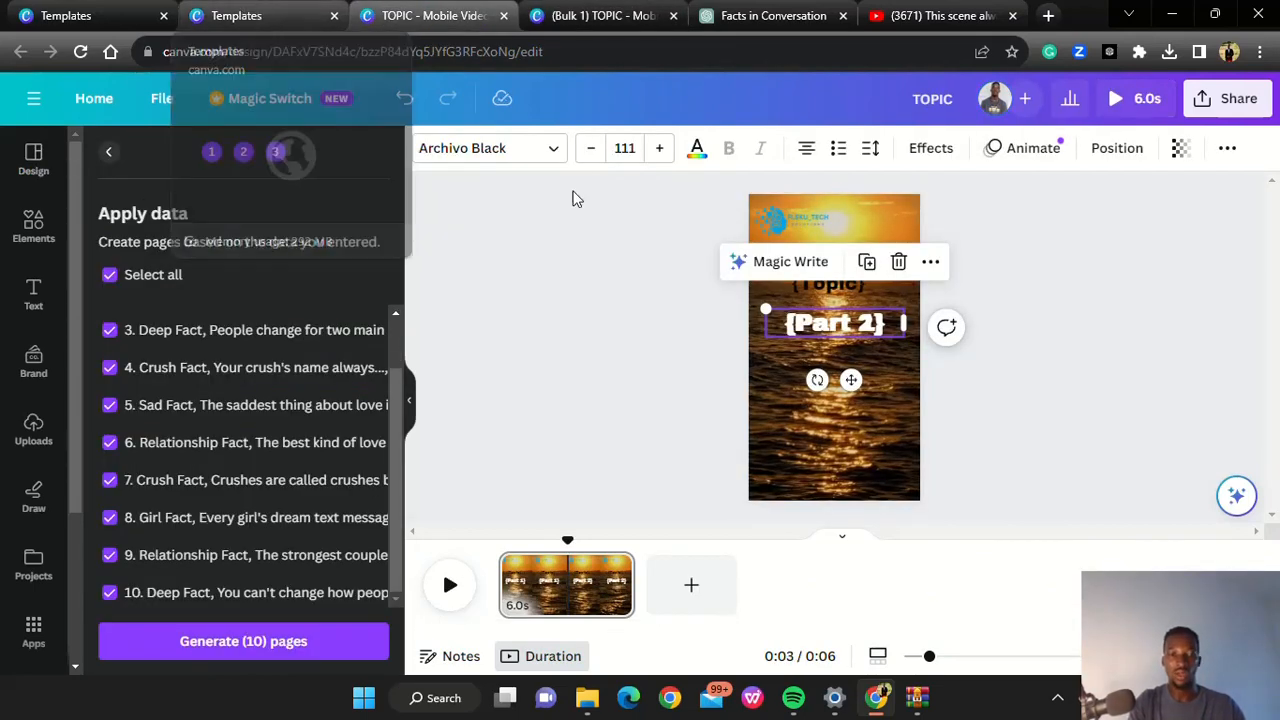
{"action": "left_click", "coordinate": [1053, 297]}
{"action": "left_click_drag", "start_coordinate": [868, 328], "coordinate": [860, 352]}
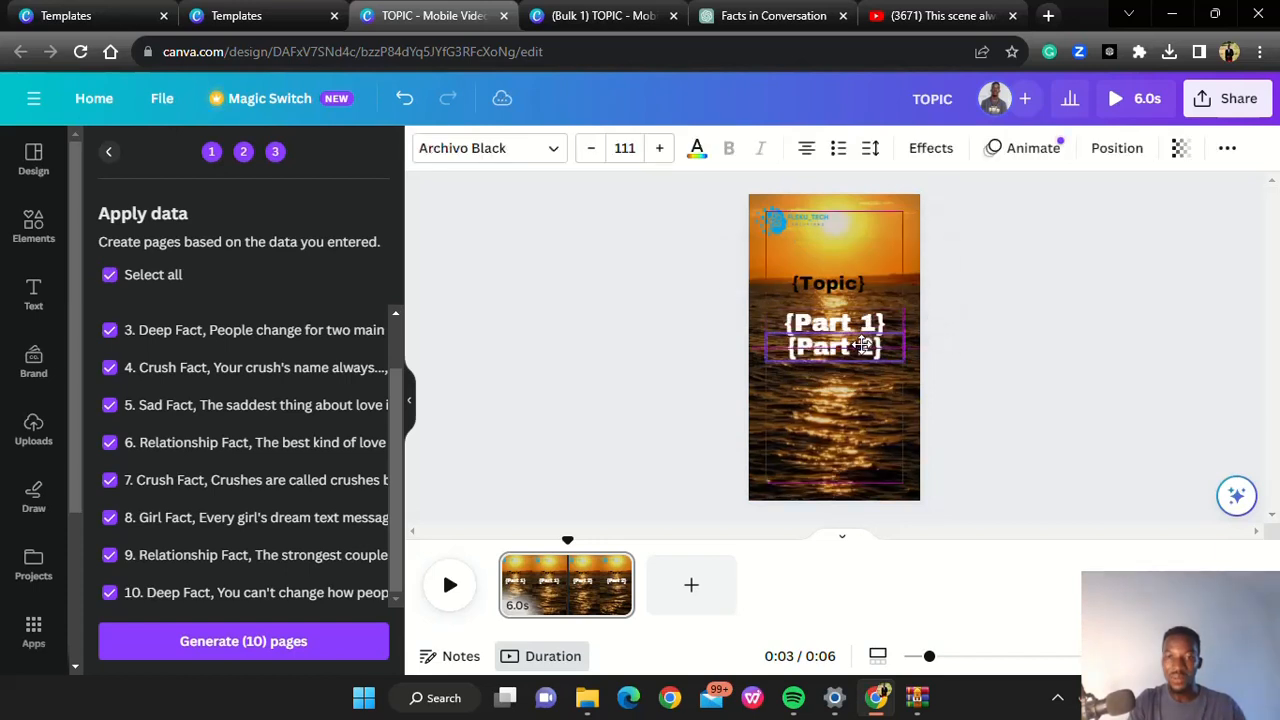
{"action": "left_click", "coordinate": [1042, 270]}
{"action": "left_click_drag", "start_coordinate": [832, 288], "coordinate": [830, 265]}
Reduce the {Part 1} text to font size 100
{"action": "left_click", "coordinate": [877, 335]}
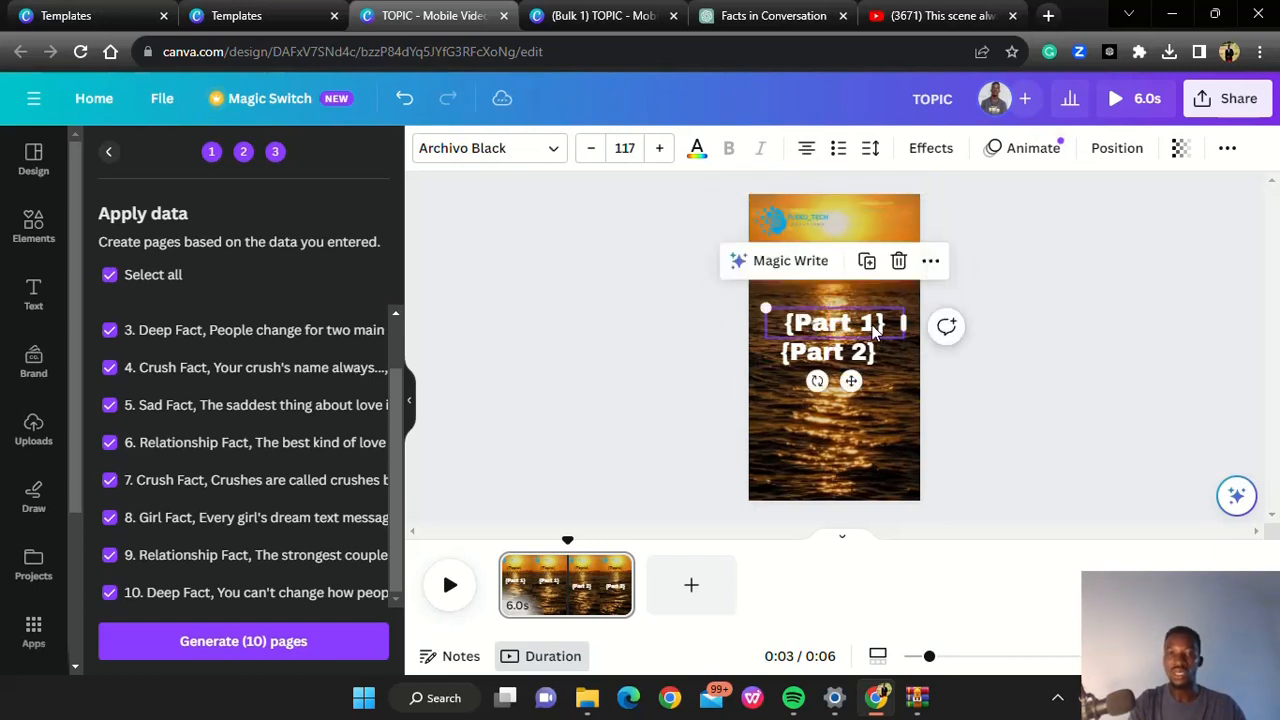
{"action": "left_click", "coordinate": [592, 150]}
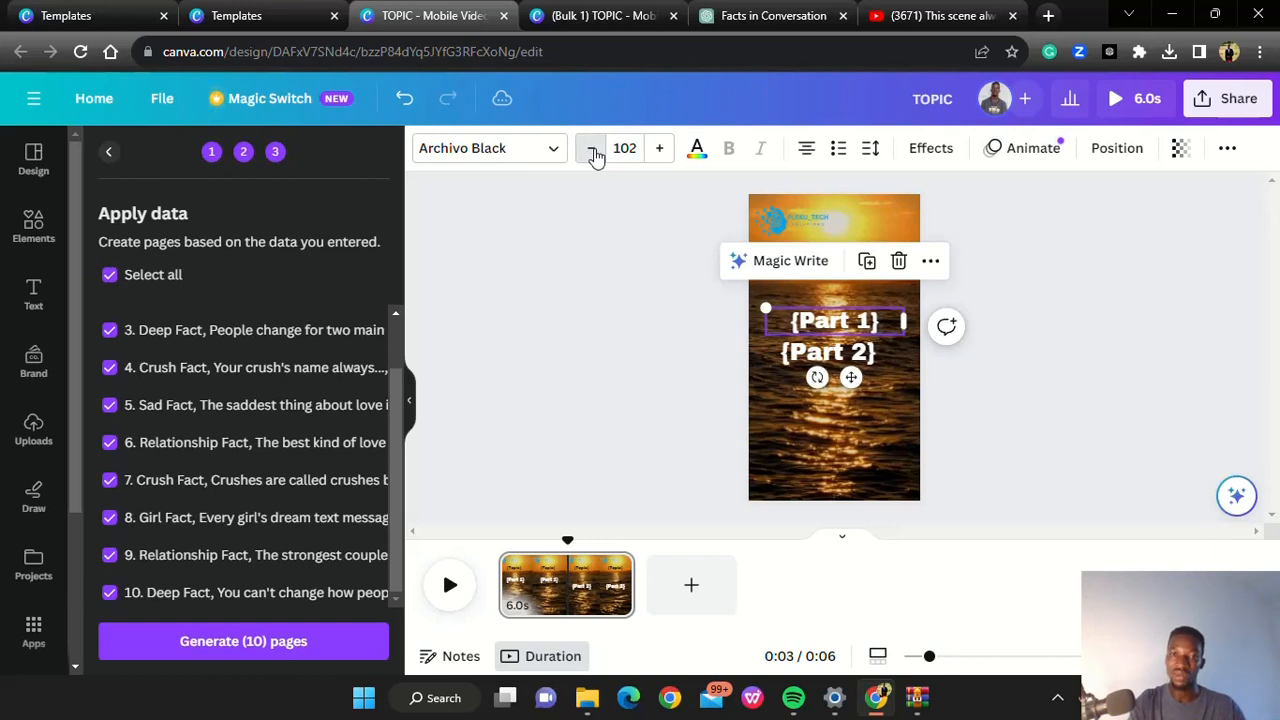
{"action": "left_click", "coordinate": [592, 150]}
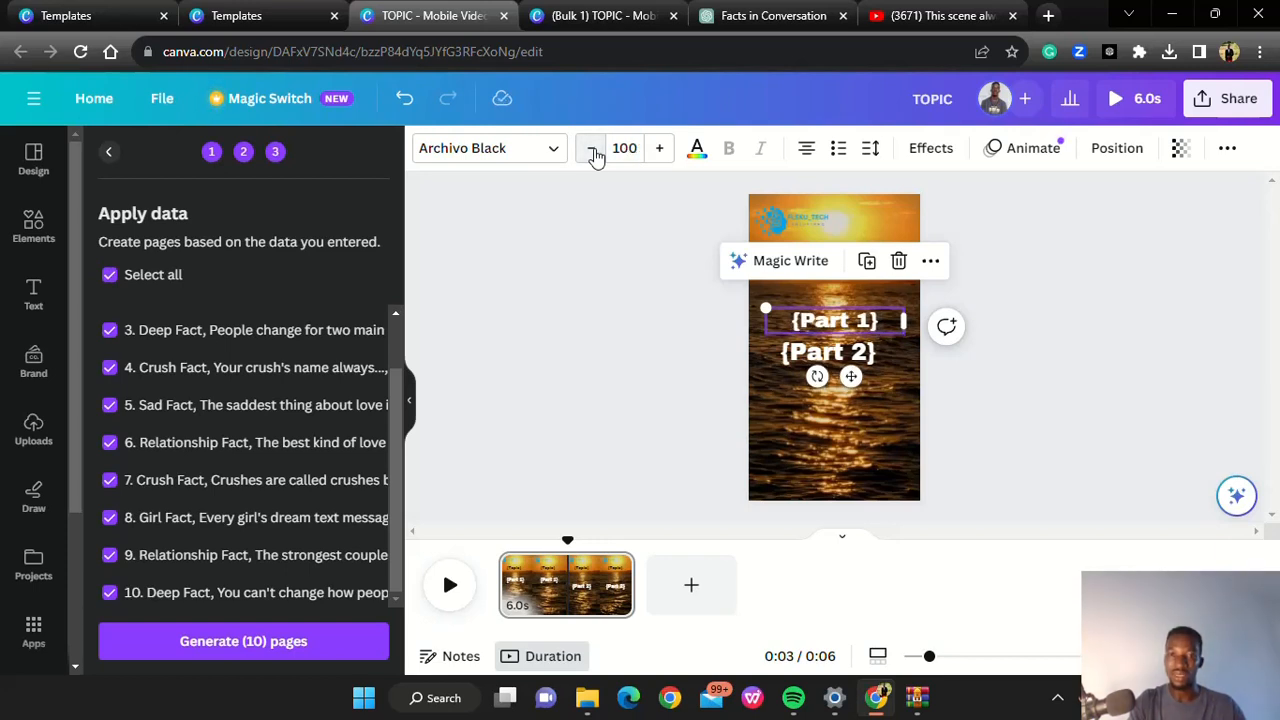
Reduce the {Part 2} text to font size 101 and align it directly over {Part 1}
{"action": "left_click", "coordinate": [863, 357]}
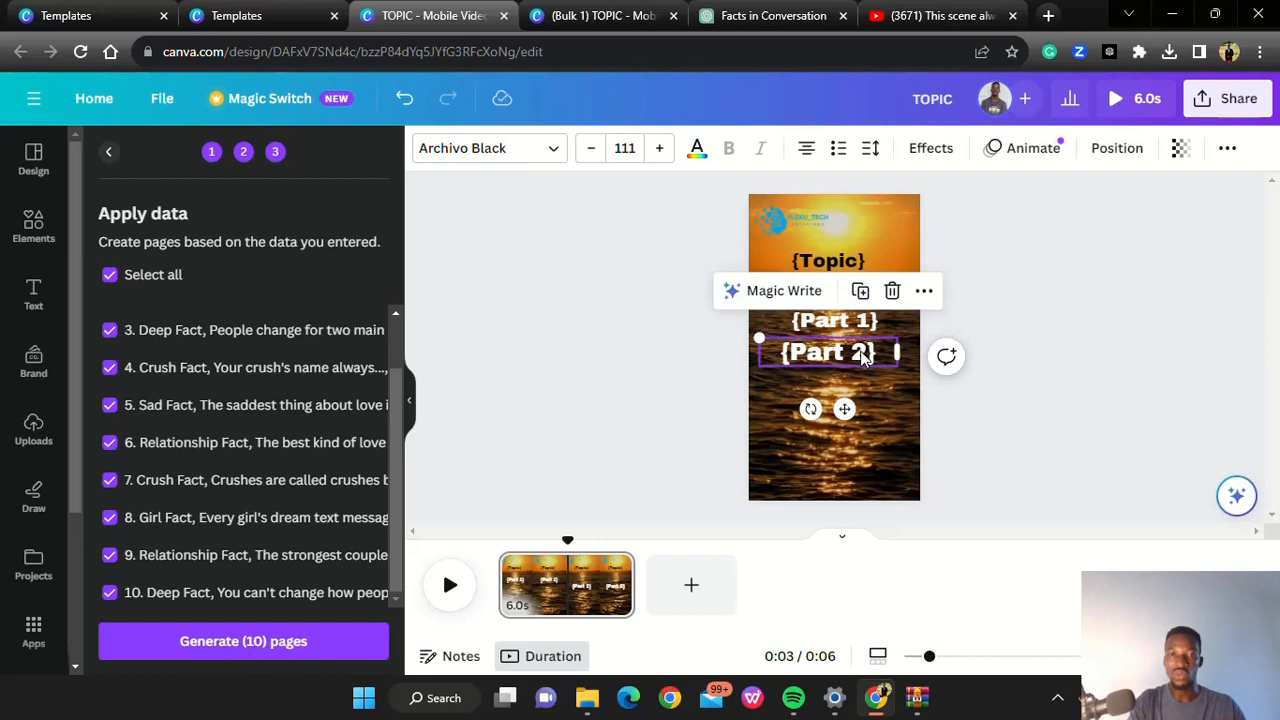
{"action": "left_click", "coordinate": [592, 150]}
{"action": "left_click", "coordinate": [592, 150]}
{"action": "left_click", "coordinate": [592, 150]}
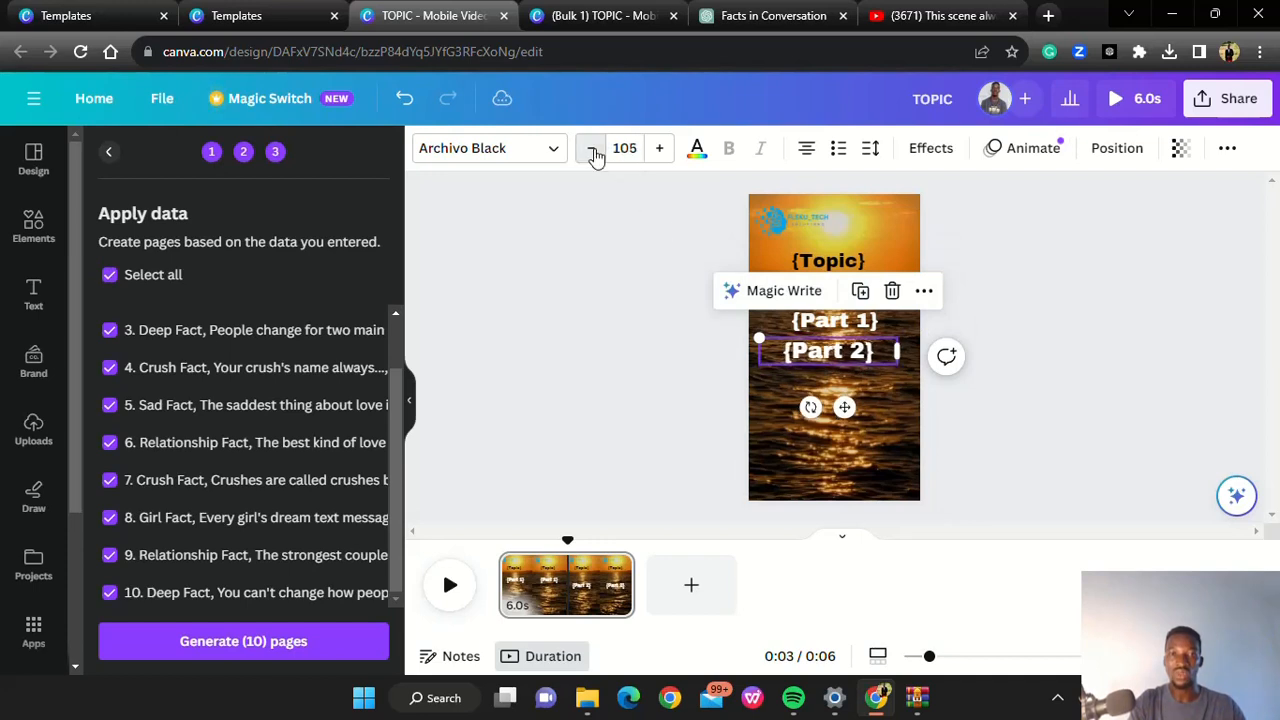
{"action": "left_click", "coordinate": [592, 150]}
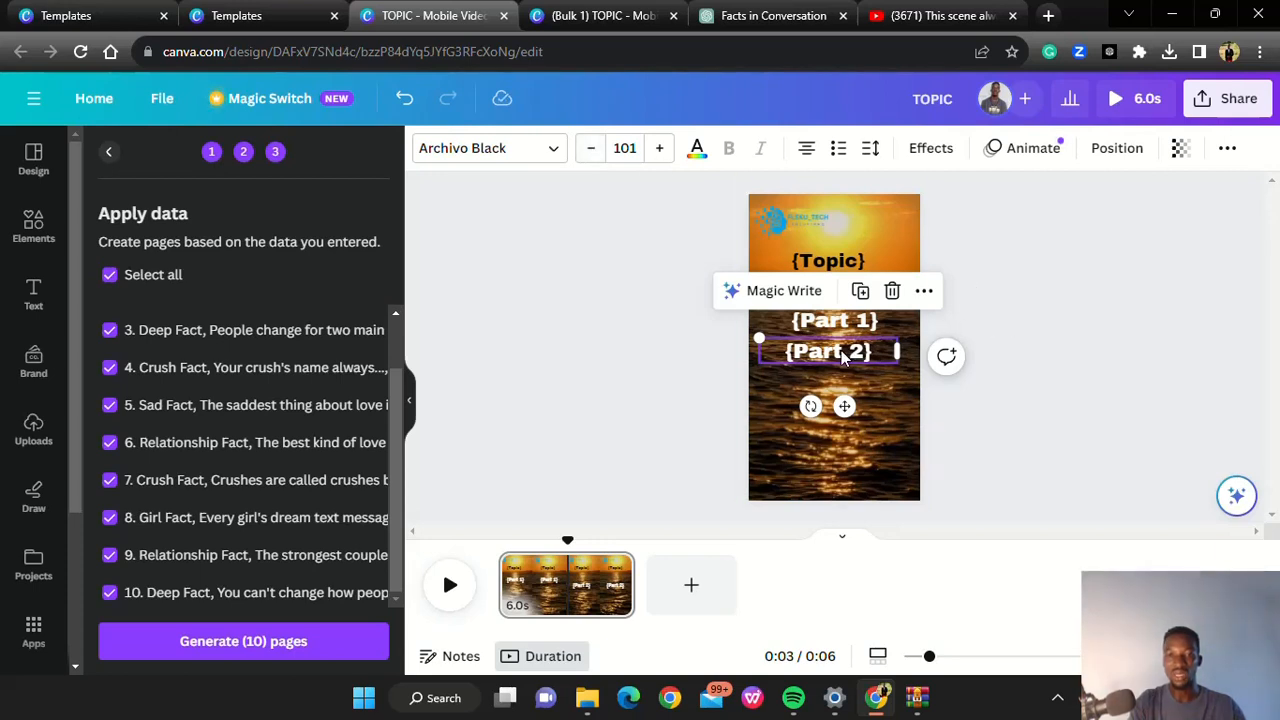
{"action": "left_click_drag", "start_coordinate": [845, 357], "coordinate": [843, 322]}
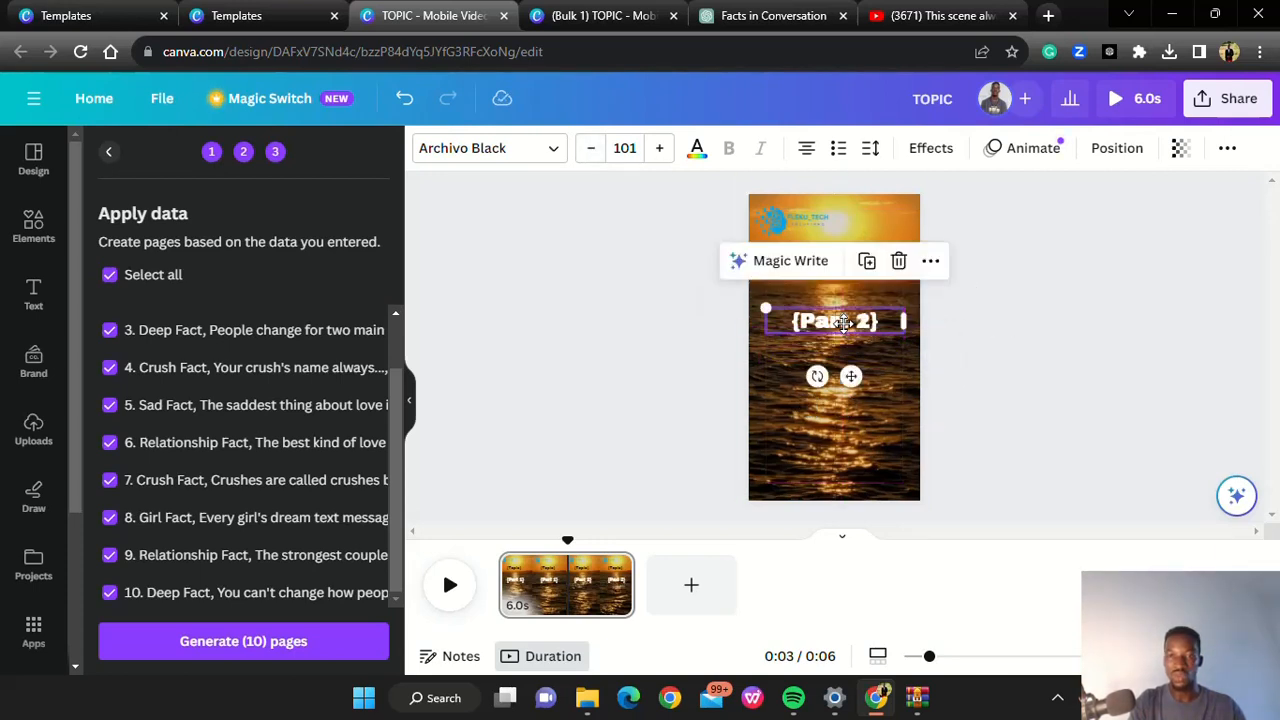
Close the outdated bulk design and regenerate all 10 pages from the adjusted TOPIC template
{"action": "left_click", "coordinate": [673, 15]}
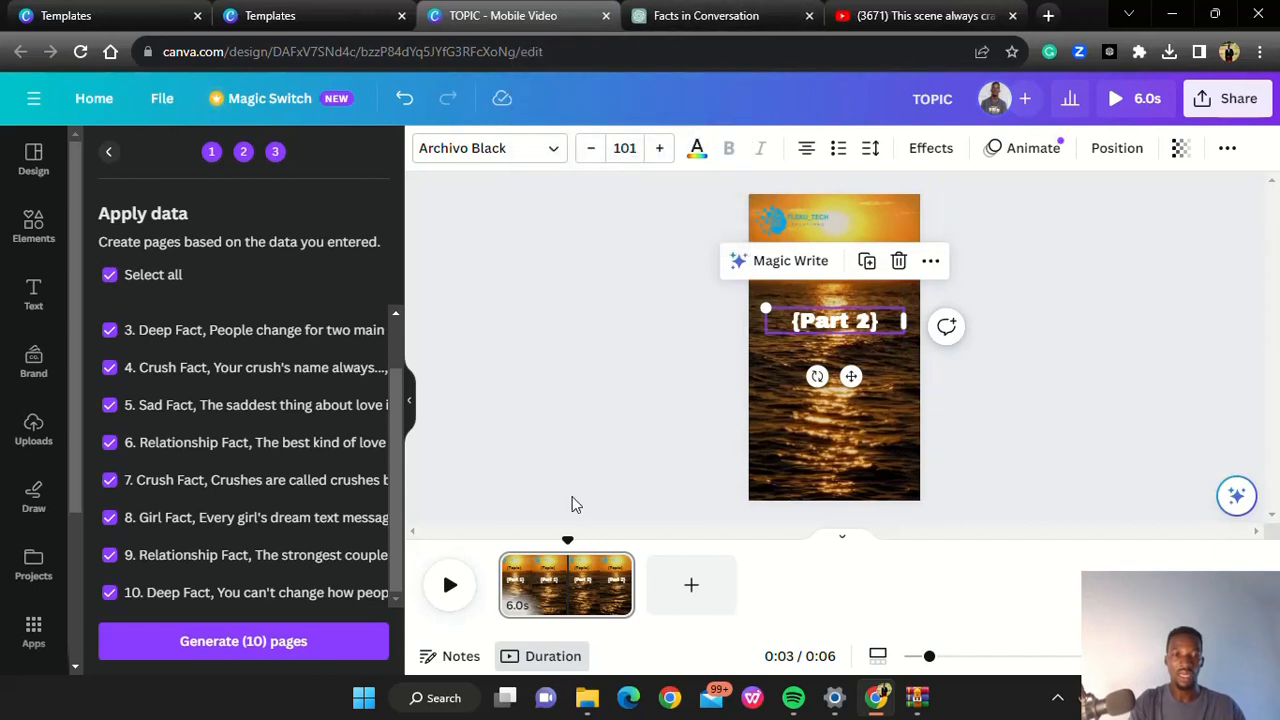
{"action": "left_click", "coordinate": [243, 641]}
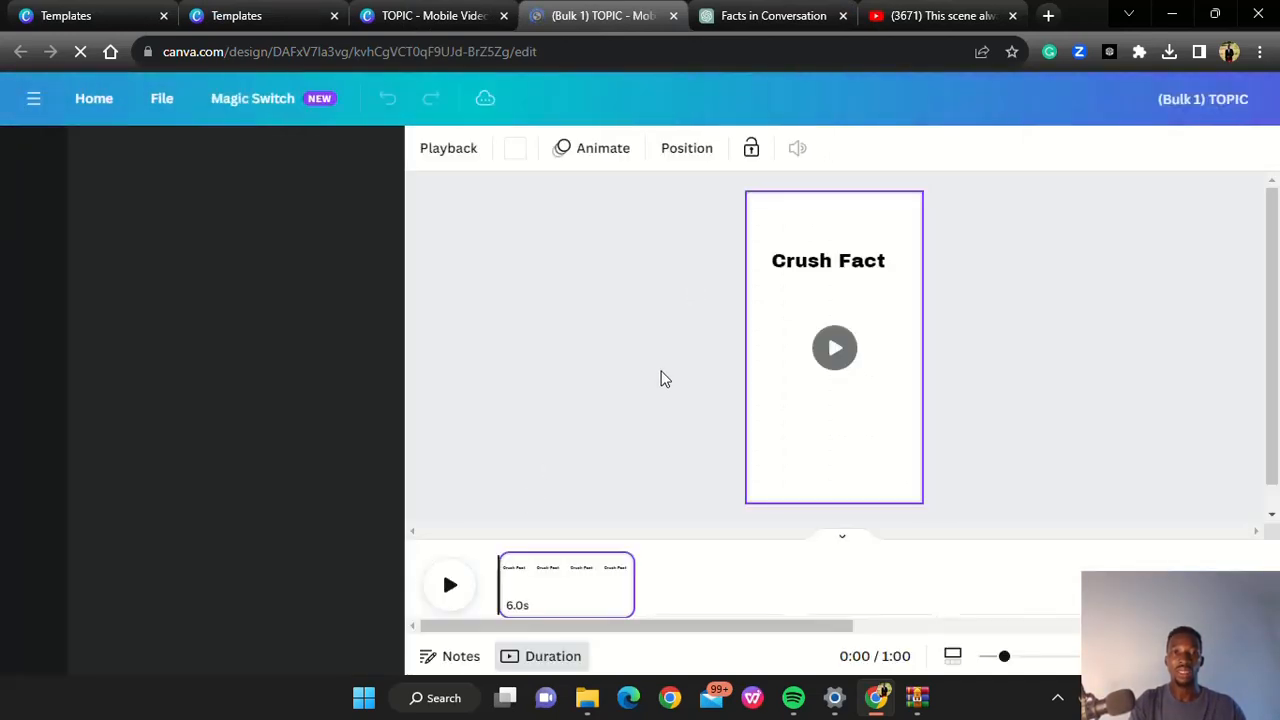
Play the regenerated bulk video and inspect how the text fits on page 3
{"action": "left_click", "coordinate": [453, 584]}
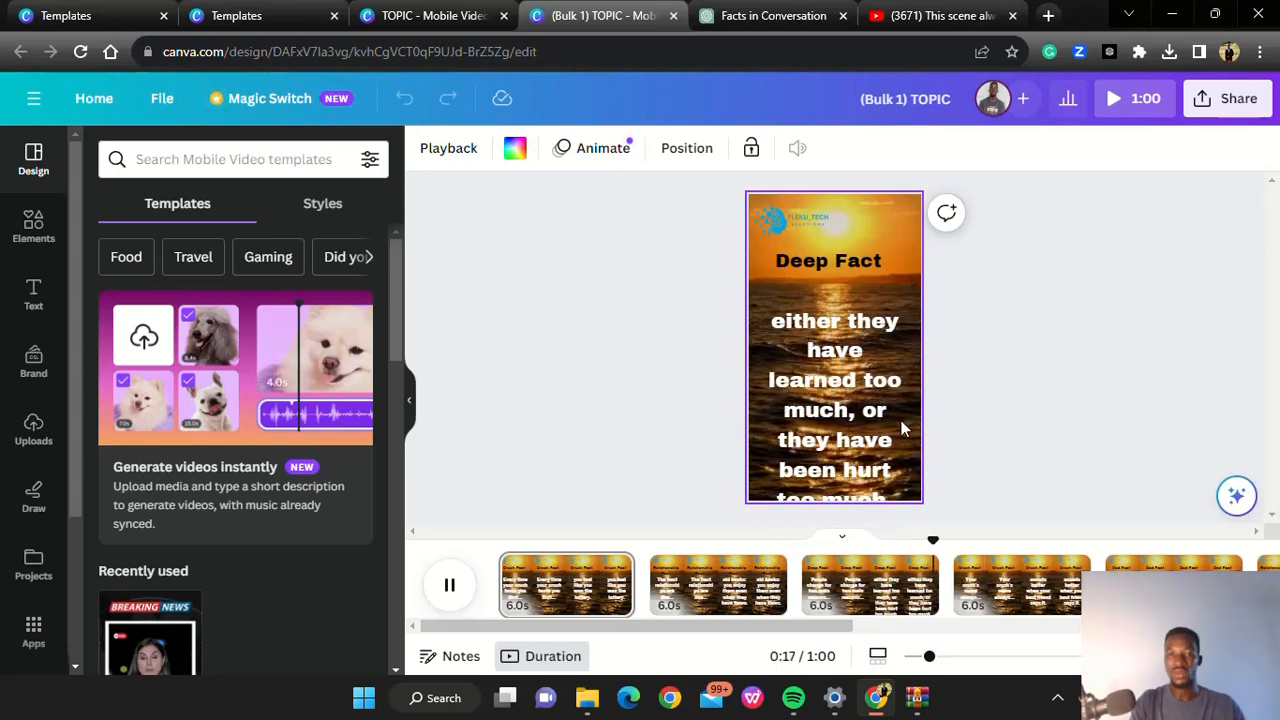
{"action": "left_click", "coordinate": [876, 590]}
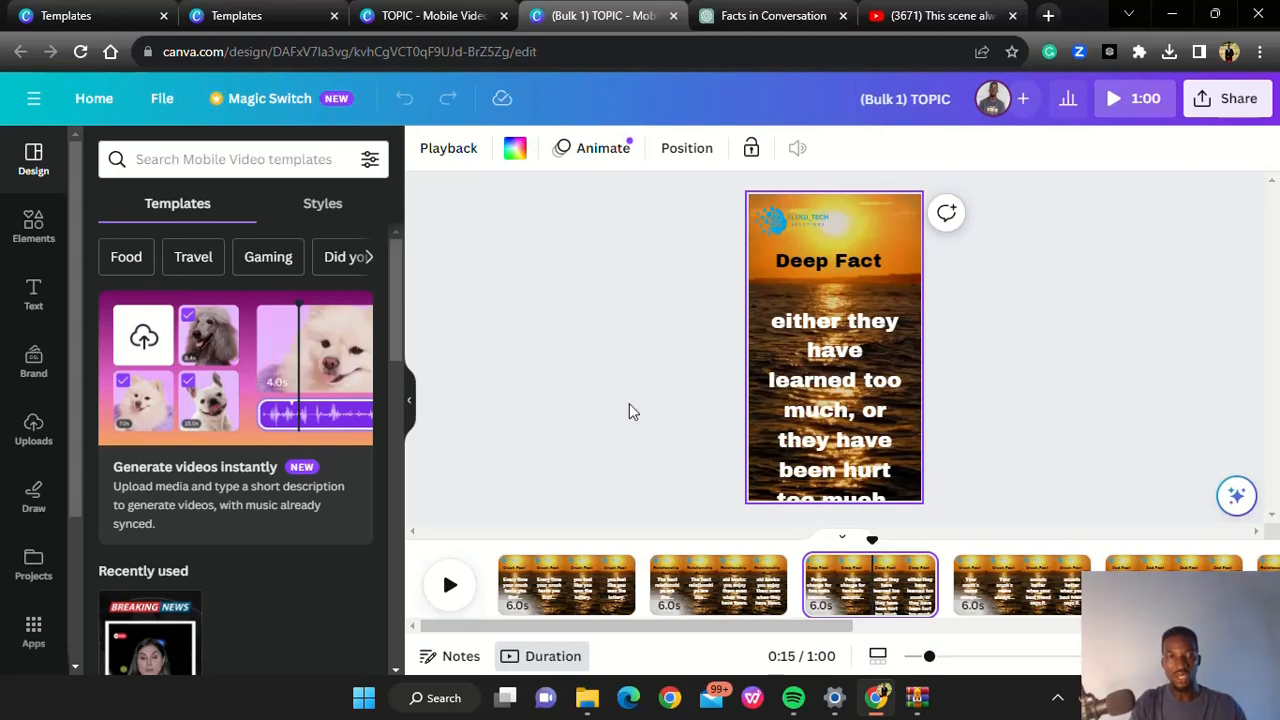
Back in the TOPIC template, move {Part 2} below {Part 1} and reduce its font size to 99.6
{"action": "left_click", "coordinate": [422, 18]}
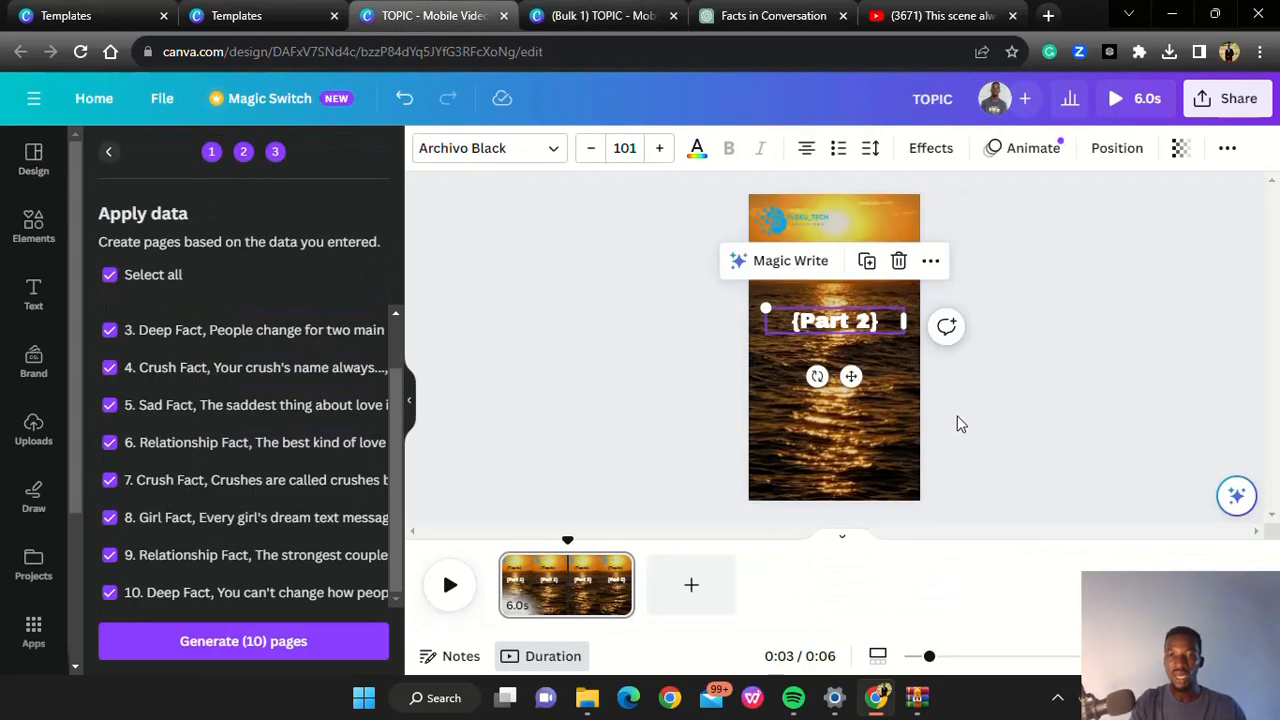
{"action": "left_click", "coordinate": [832, 329]}
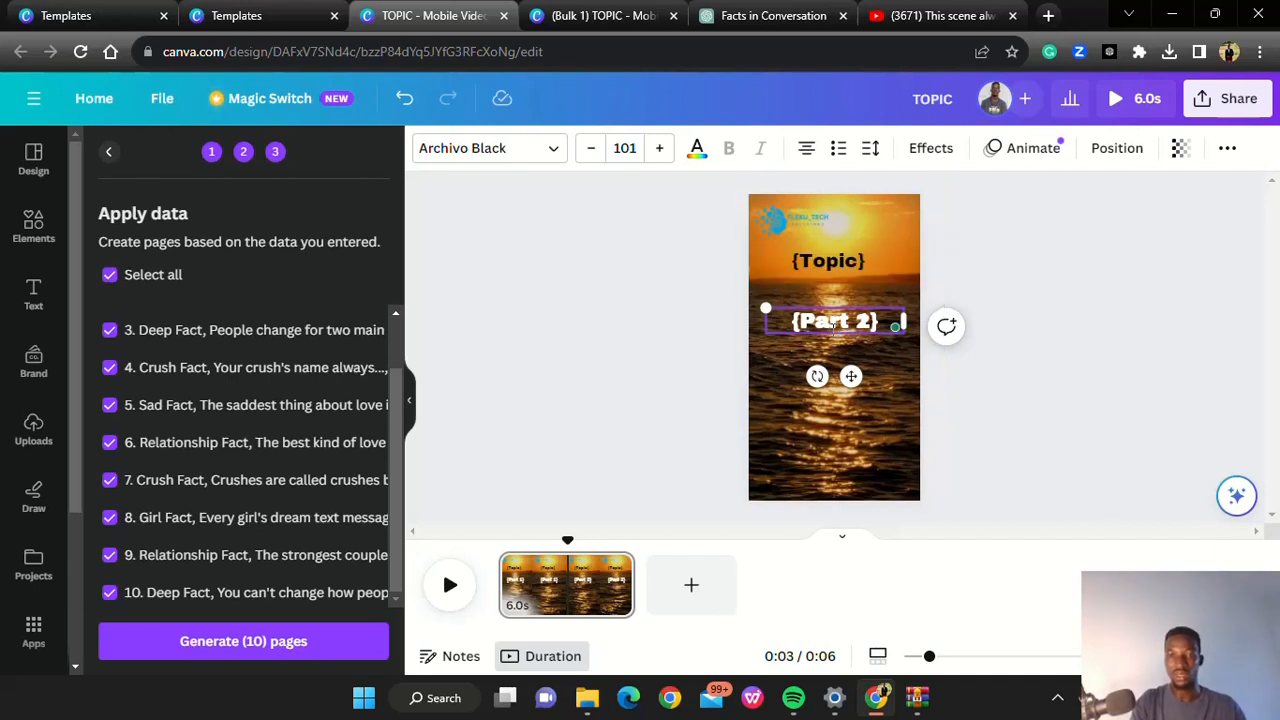
{"action": "left_click_drag", "start_coordinate": [838, 333], "coordinate": [836, 366]}
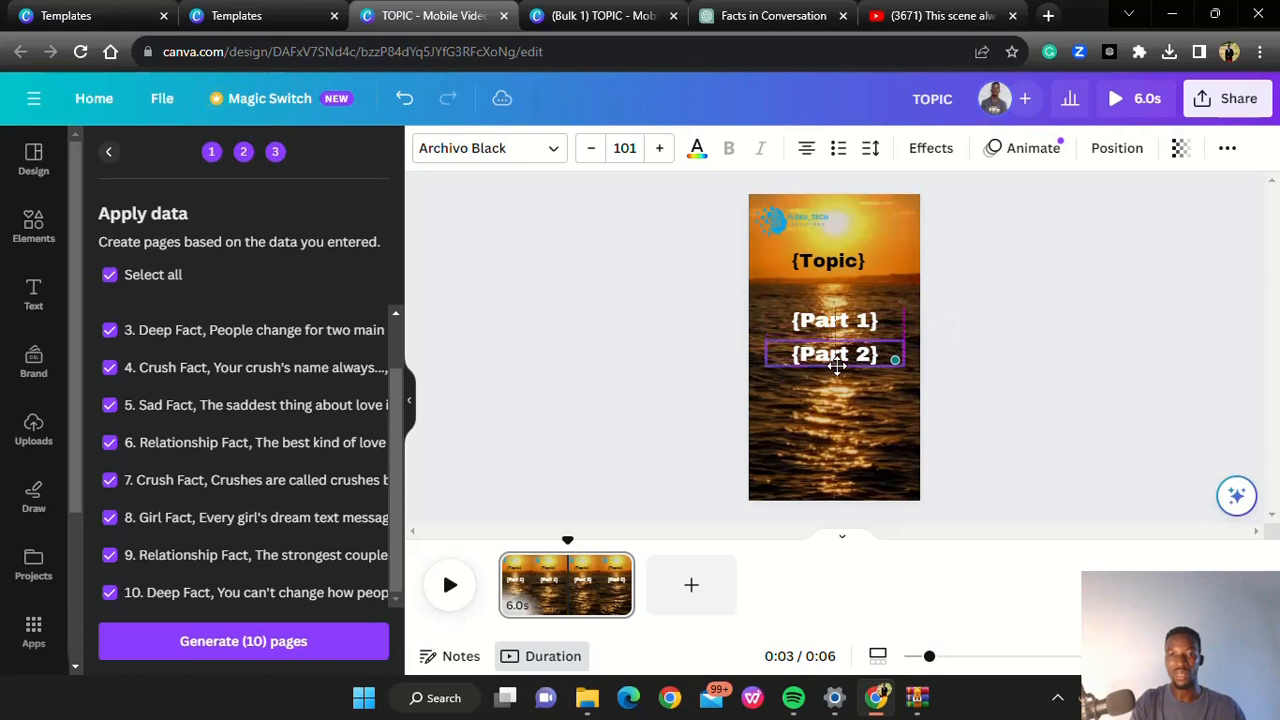
{"action": "left_click", "coordinate": [593, 150]}
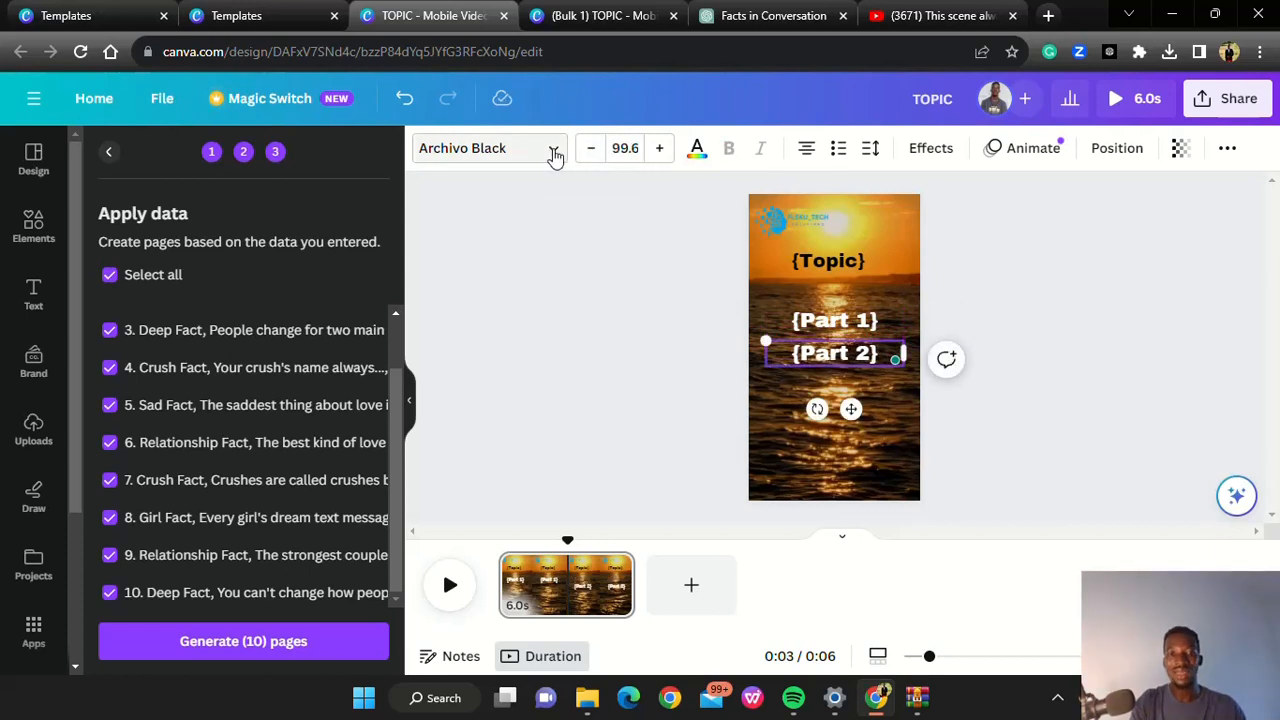
Change the {Part 2} font to Space Mono and place the text back over {Part 1}
{"action": "left_click", "coordinate": [555, 152]}
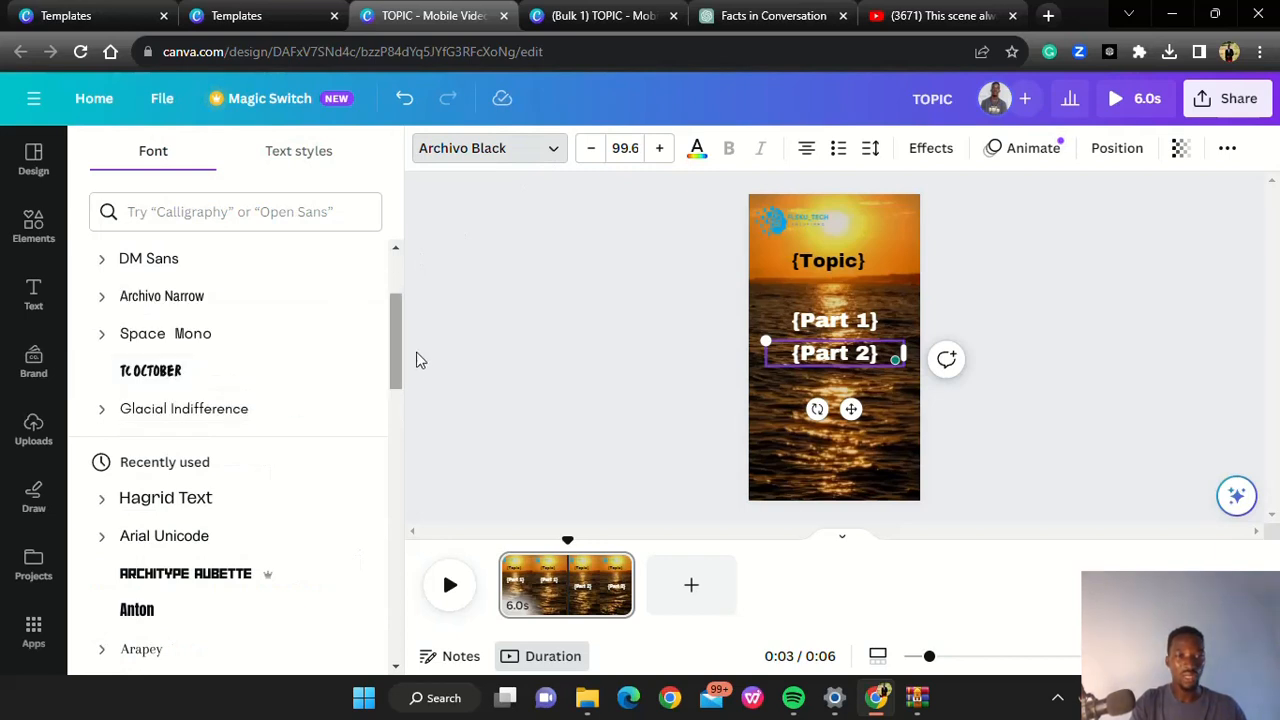
{"action": "left_click", "coordinate": [165, 334]}
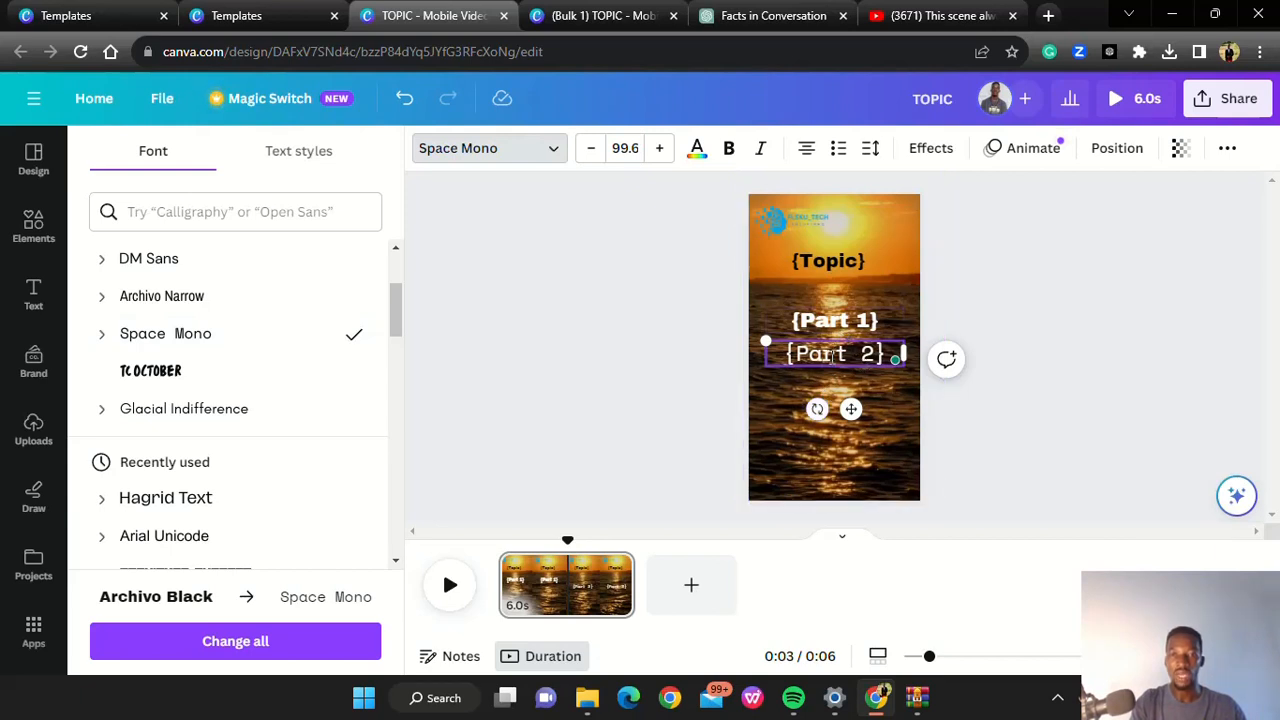
{"action": "left_click_drag", "start_coordinate": [827, 366], "coordinate": [822, 332]}
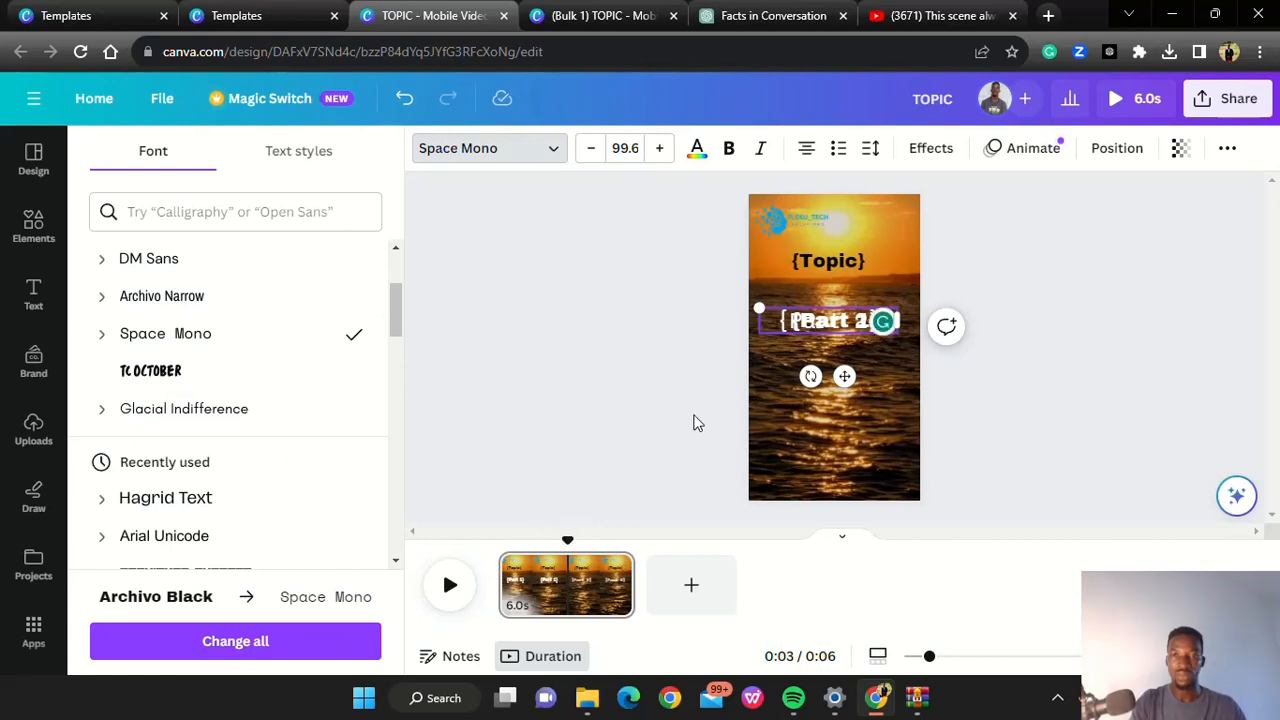
Start Bulk create for the TOPIC template and paste the copied facts table with Topic, Part 1 and Part 2 columns as its data
{"action": "left_click", "coordinate": [33, 630]}
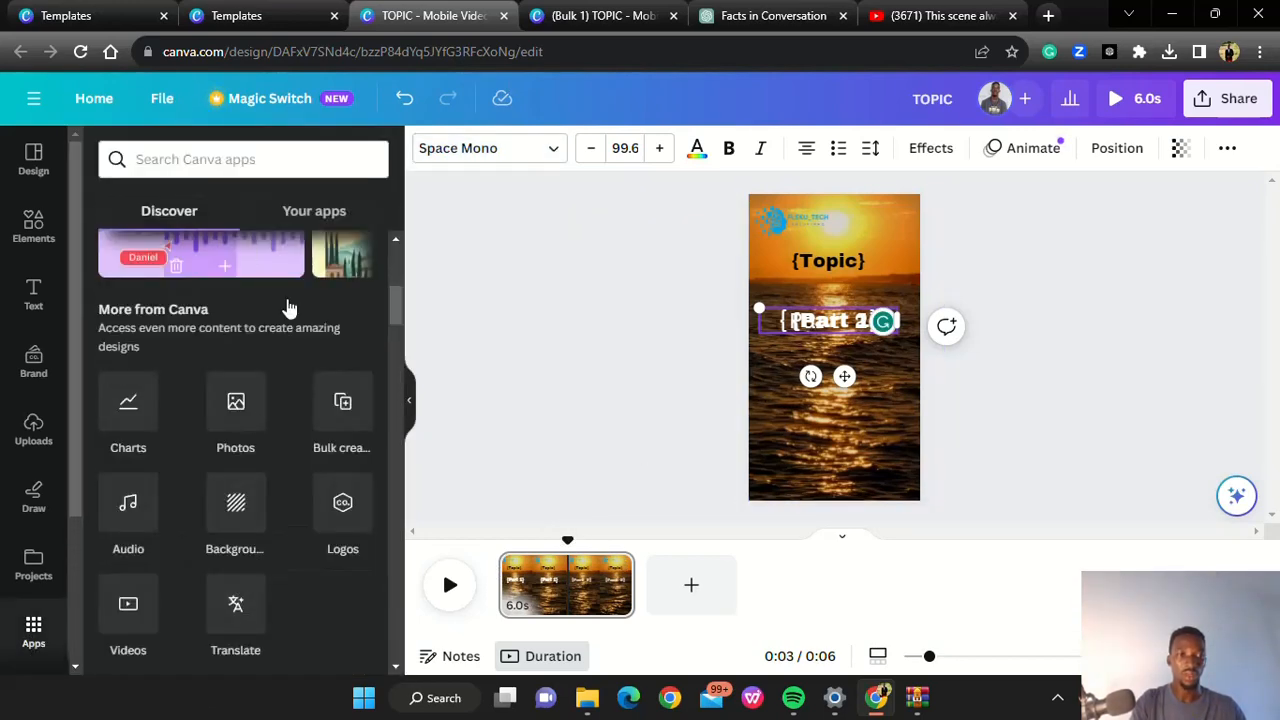
{"action": "left_click", "coordinate": [343, 428]}
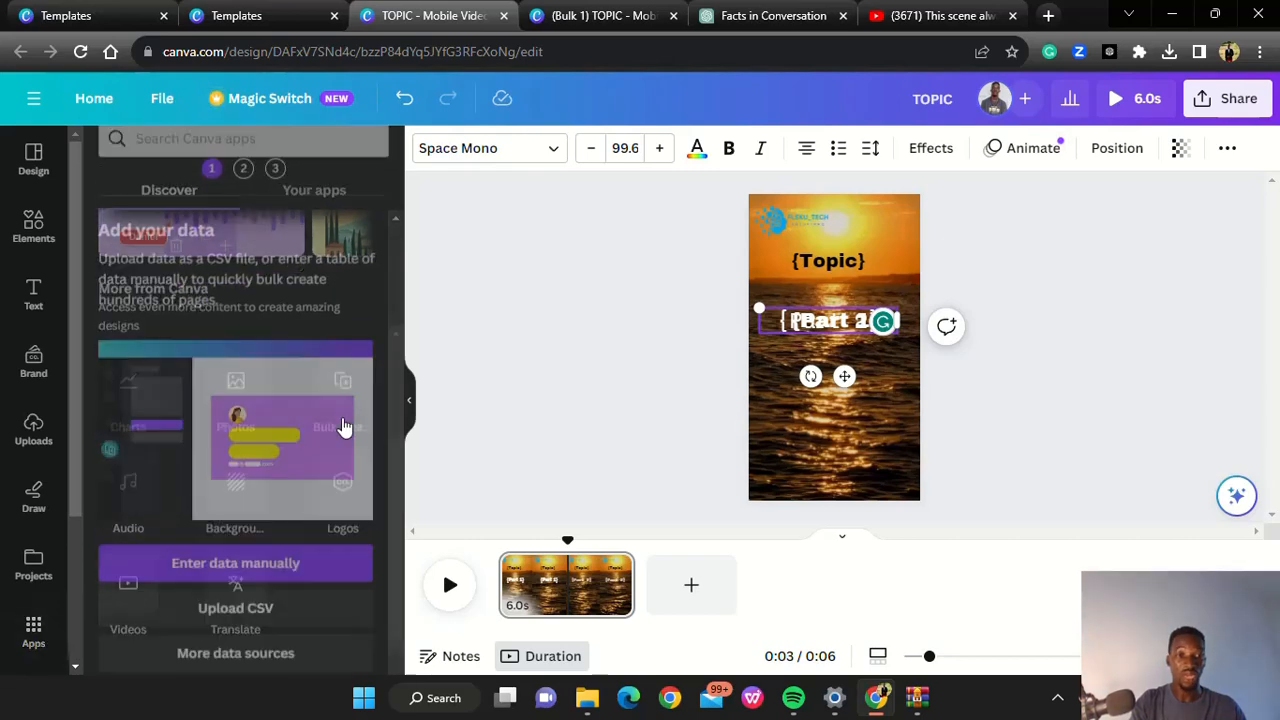
{"action": "left_click", "coordinate": [277, 557]}
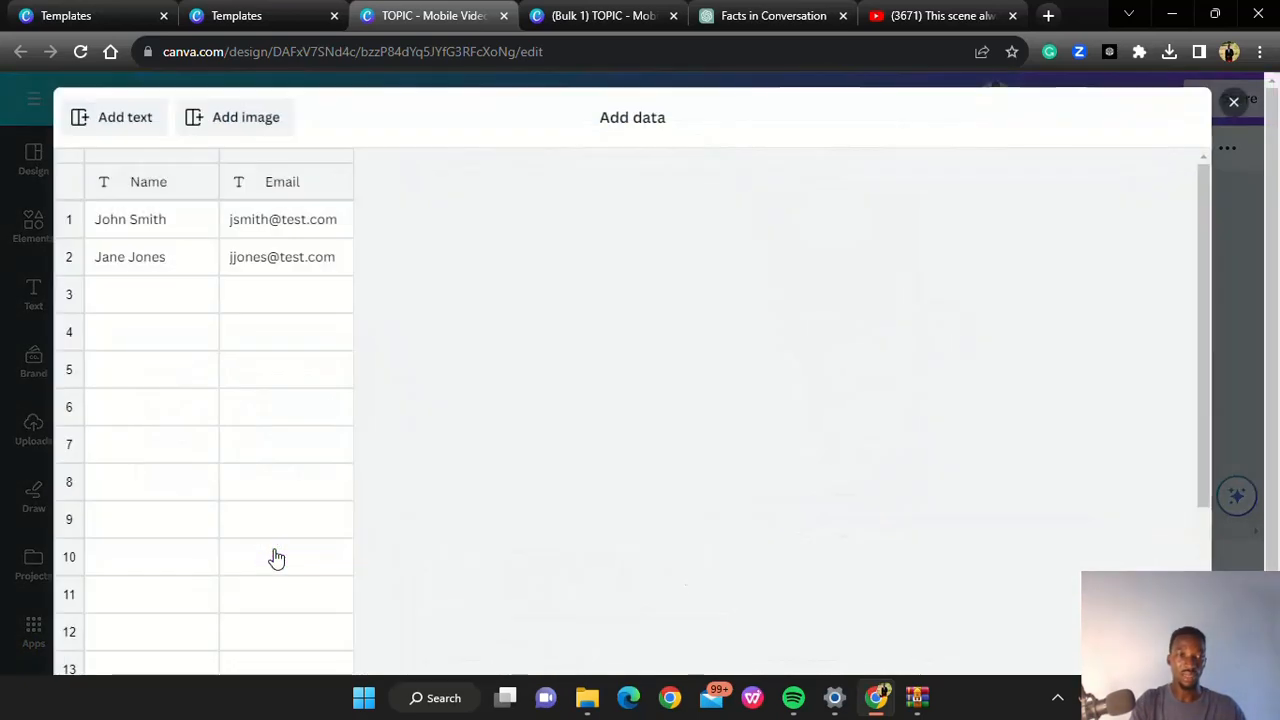
{"action": "key", "text": "ctrl+v"}
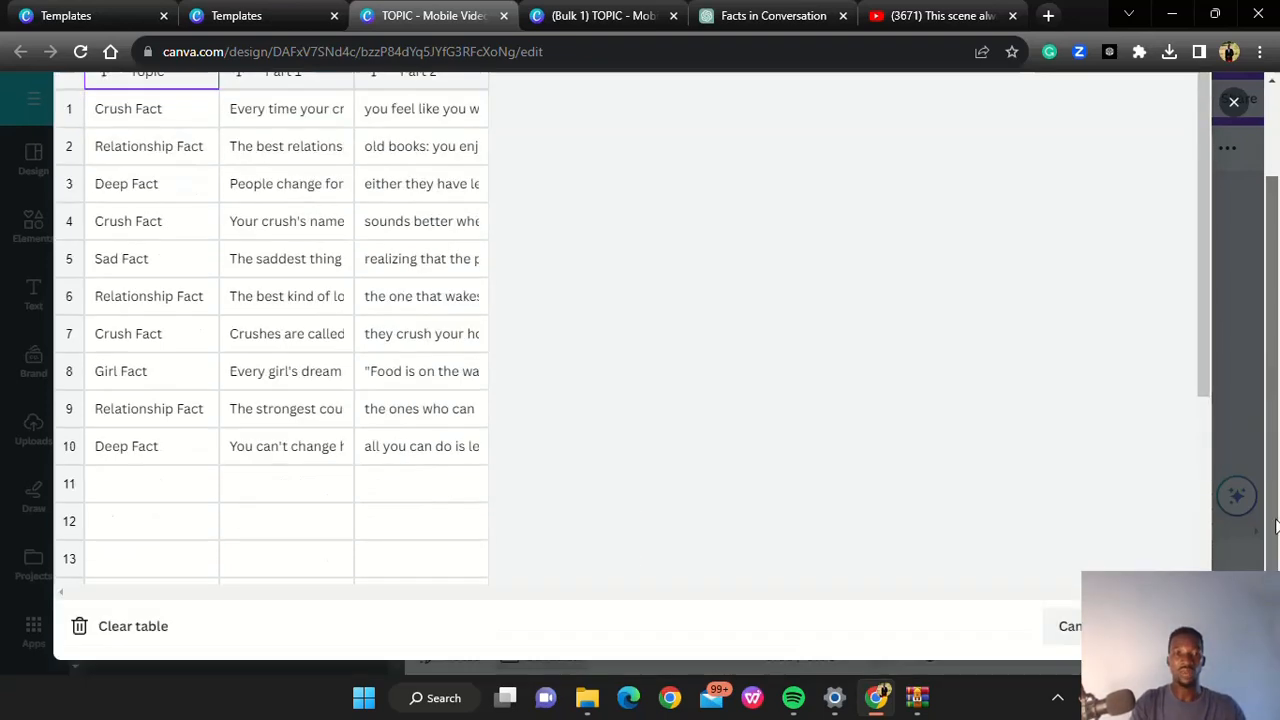
{"action": "scroll", "coordinate": [1277, 360], "scroll_direction": "down", "scroll_amount": 2}
{"action": "left_click", "coordinate": [1161, 626]}
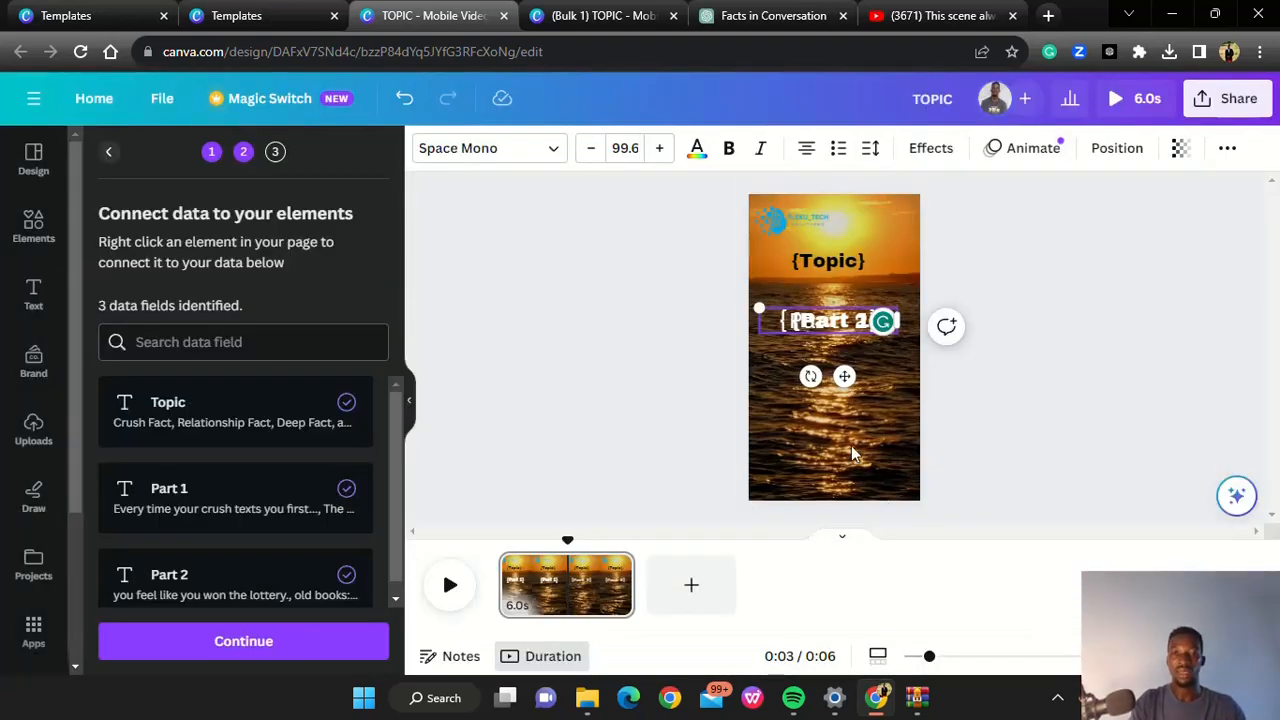
Generate all 10 pages from the connected Topic, Part 1 and Part 2 fields and play the resulting bulk video
{"action": "left_click", "coordinate": [1128, 245]}
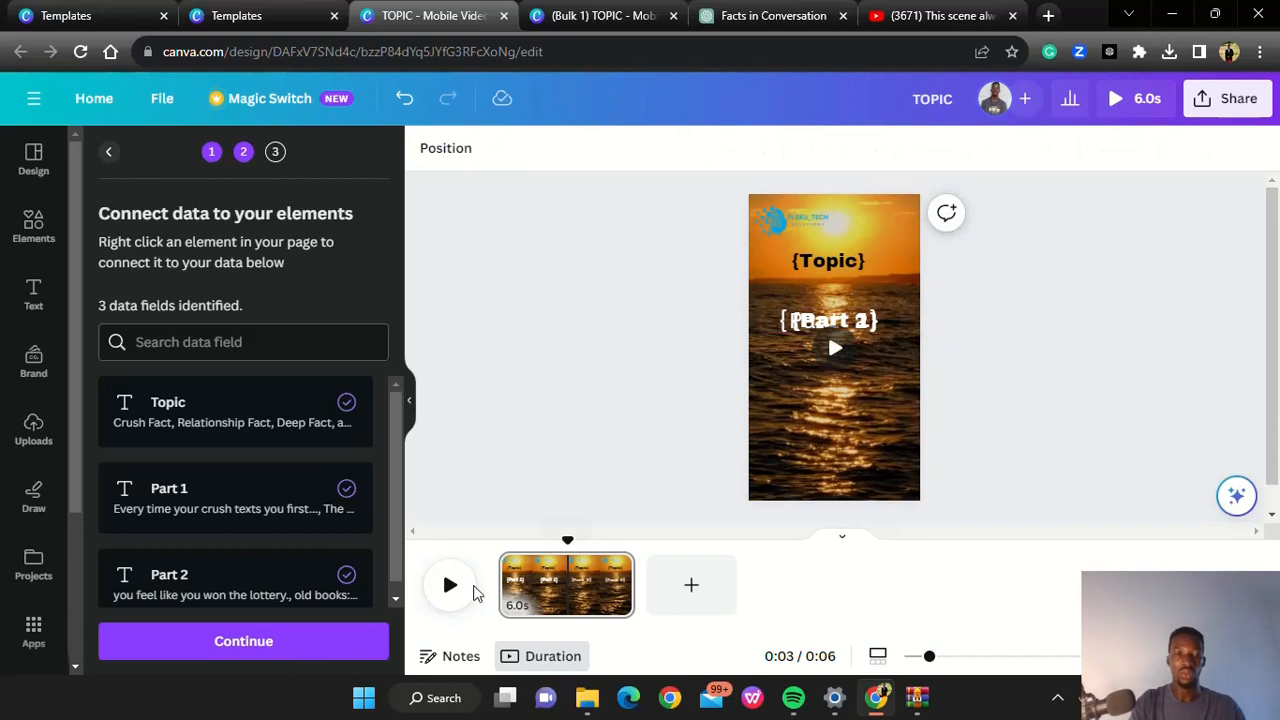
{"action": "left_click", "coordinate": [305, 642]}
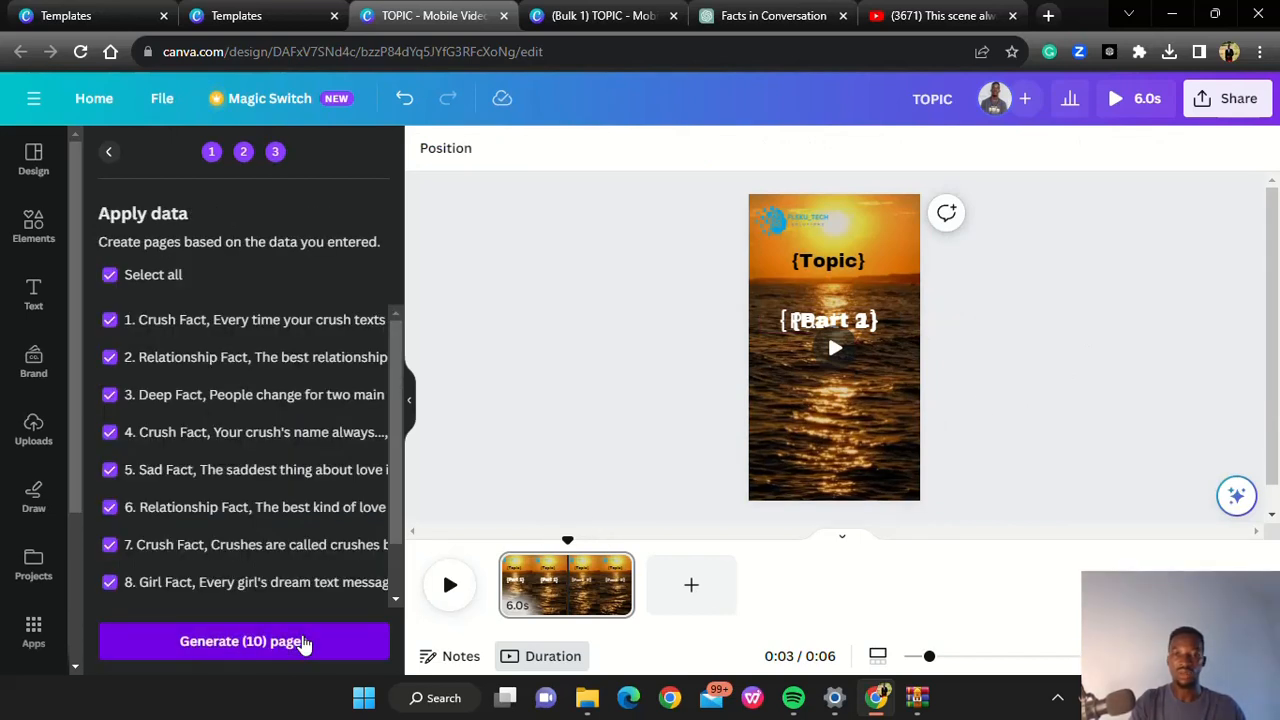
{"action": "left_click", "coordinate": [305, 642]}
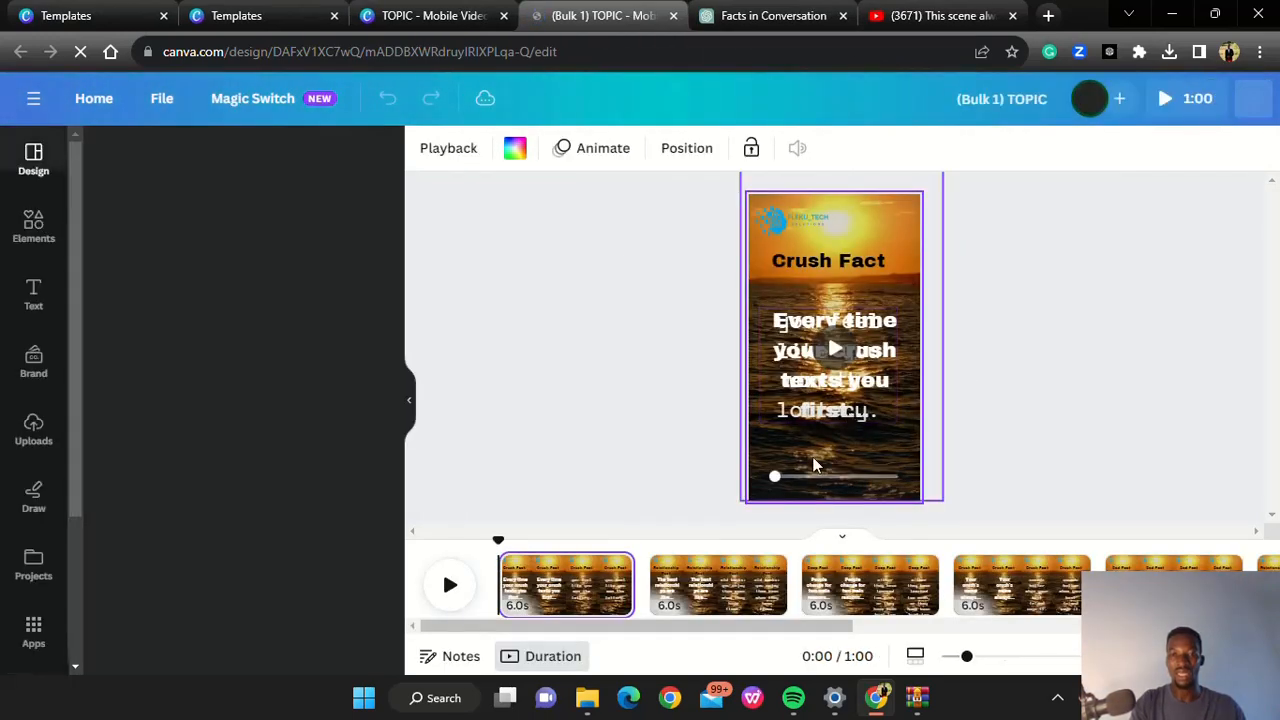
{"action": "left_click", "coordinate": [451, 589]}
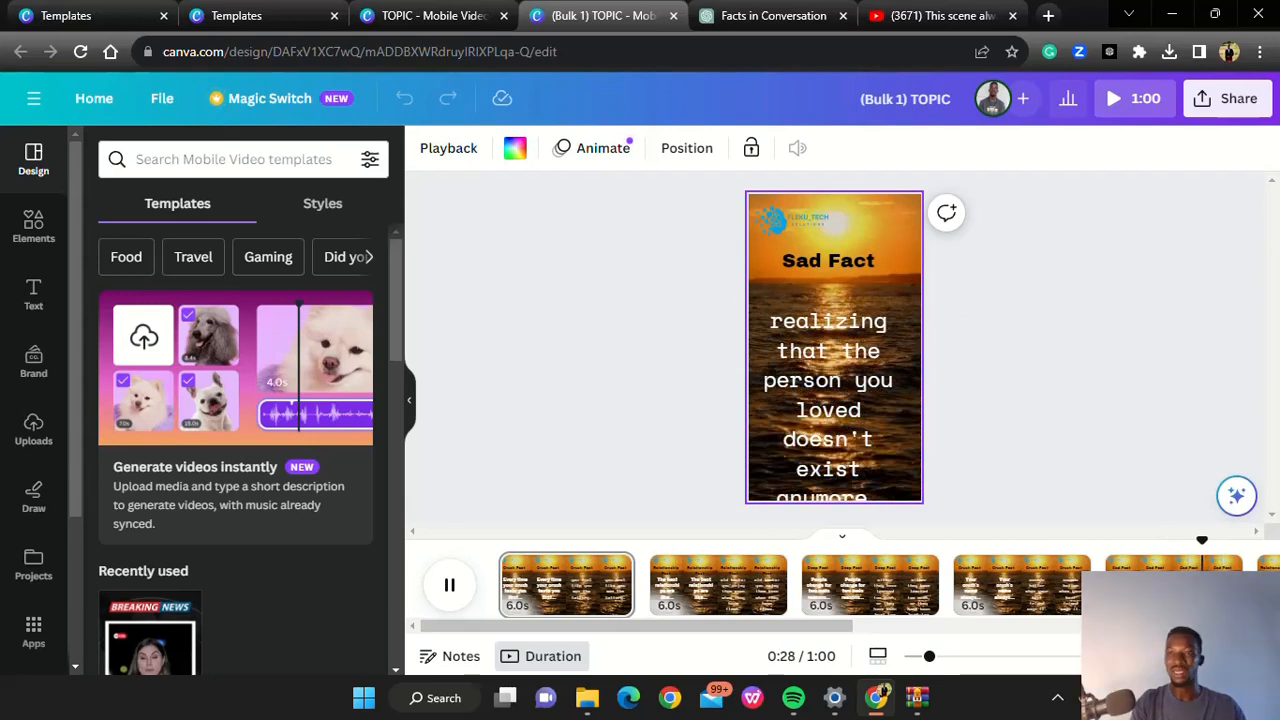
Set up the bulk design's download as MP4 Video for all pages, with the pages as separate files
{"action": "left_click", "coordinate": [1230, 100]}
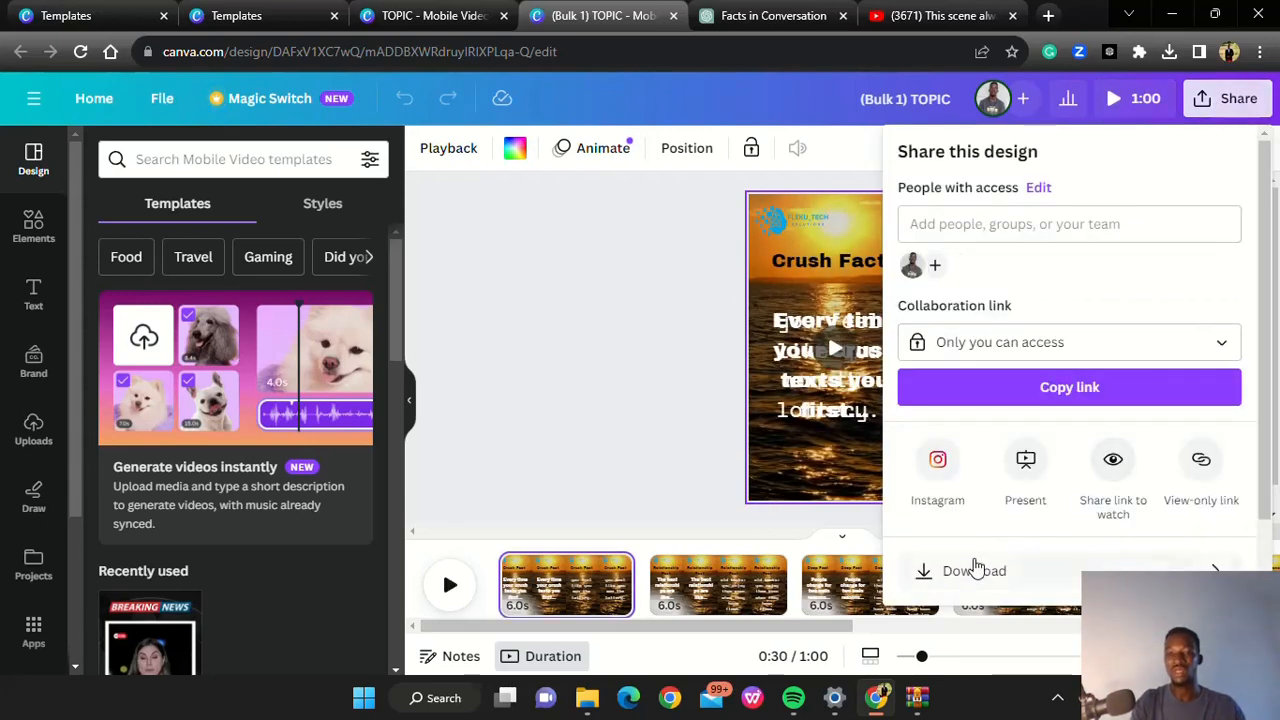
{"action": "left_click", "coordinate": [963, 572]}
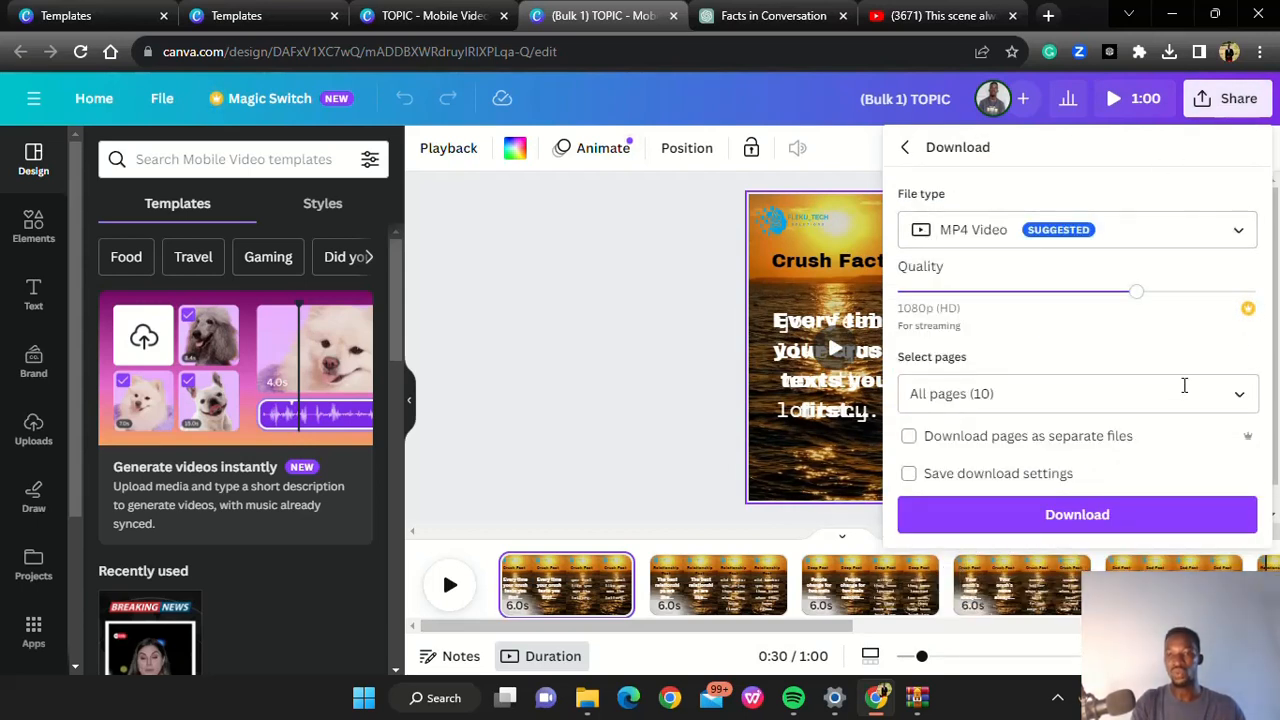
{"action": "left_click", "coordinate": [910, 440]}
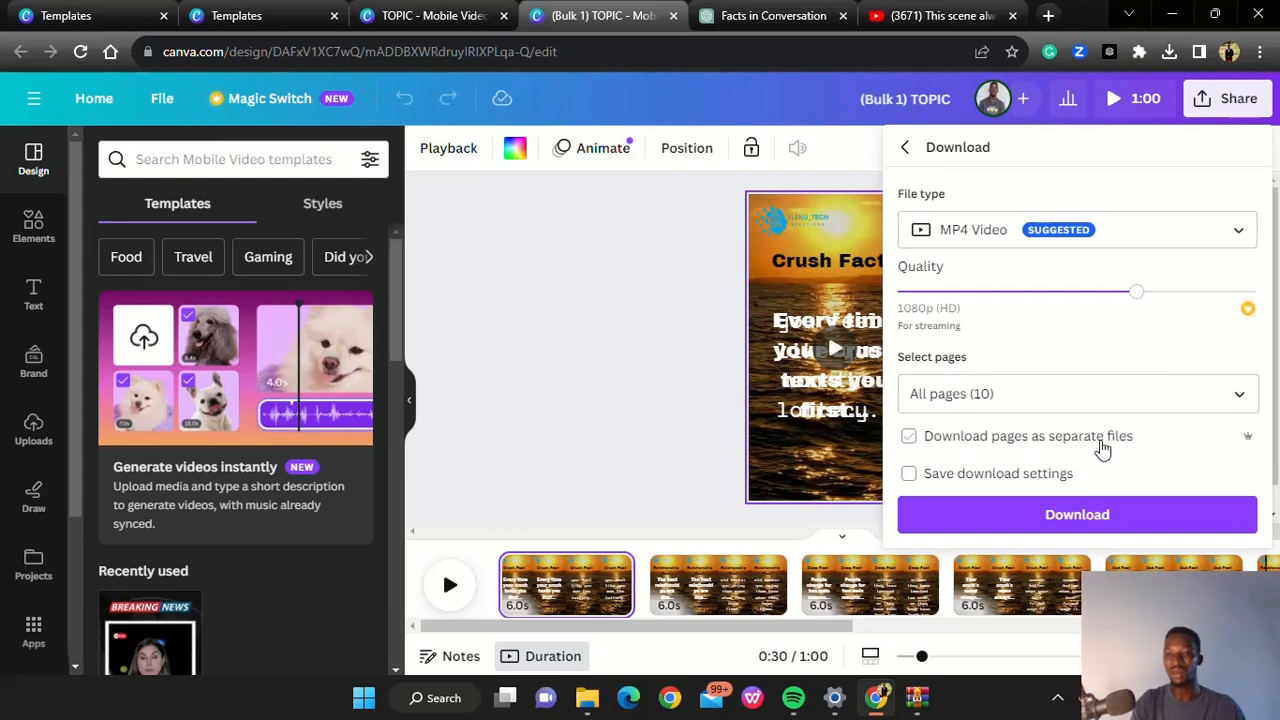
{"action": "left_click", "coordinate": [908, 438]}
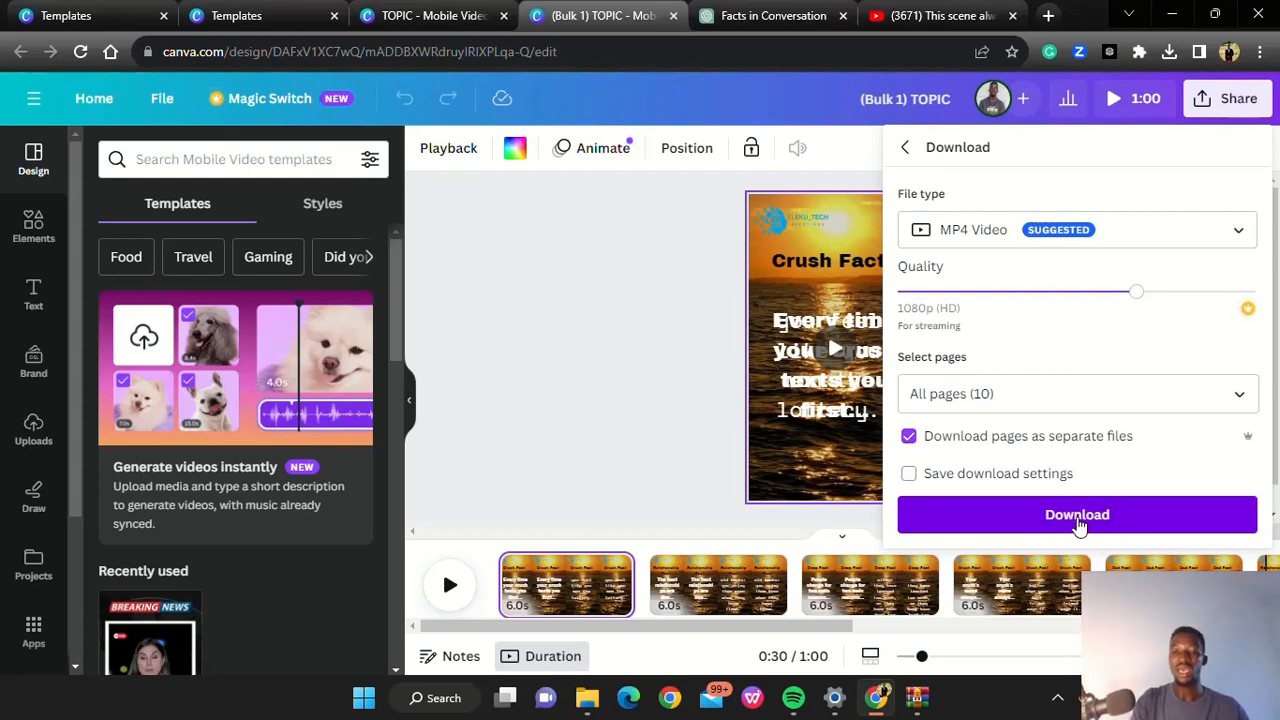
Switch to WinRAR to view the (Bulk 1) TOPIC.zip contents, and check the extracted video 1 from File Explorer in Media Player
{"action": "left_click", "coordinate": [916, 702]}
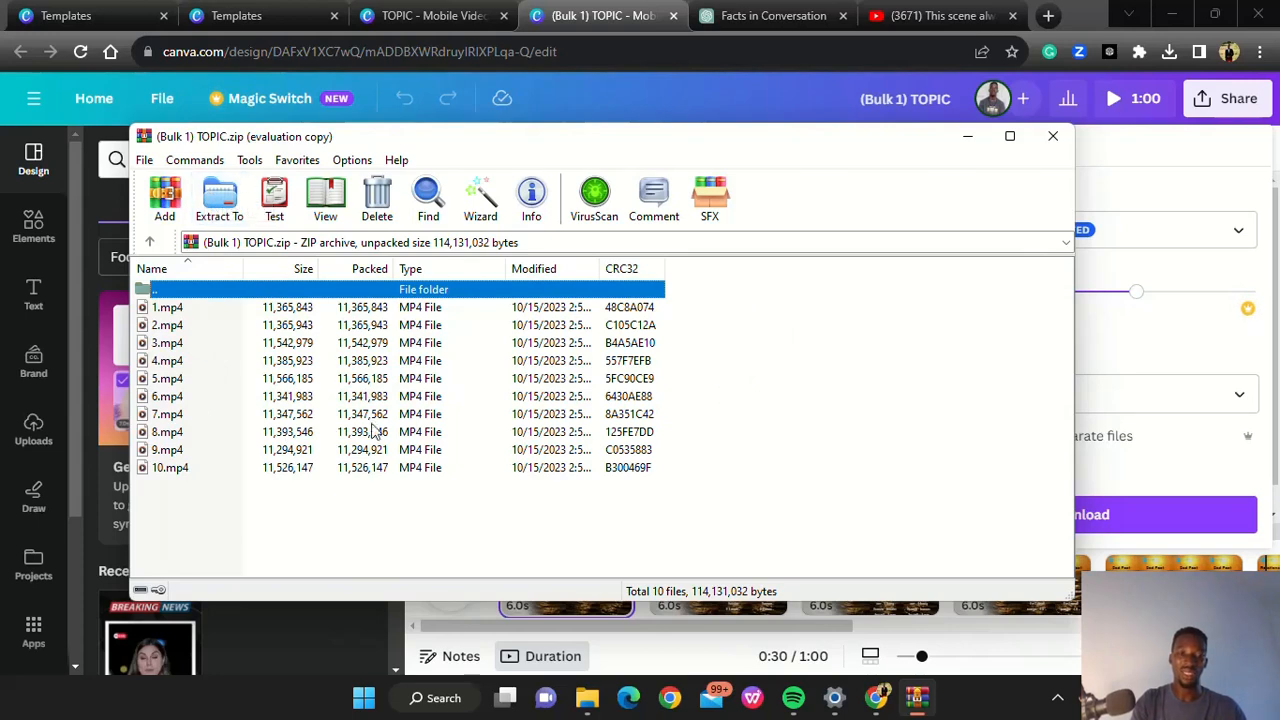
{"action": "left_click", "coordinate": [587, 700]}
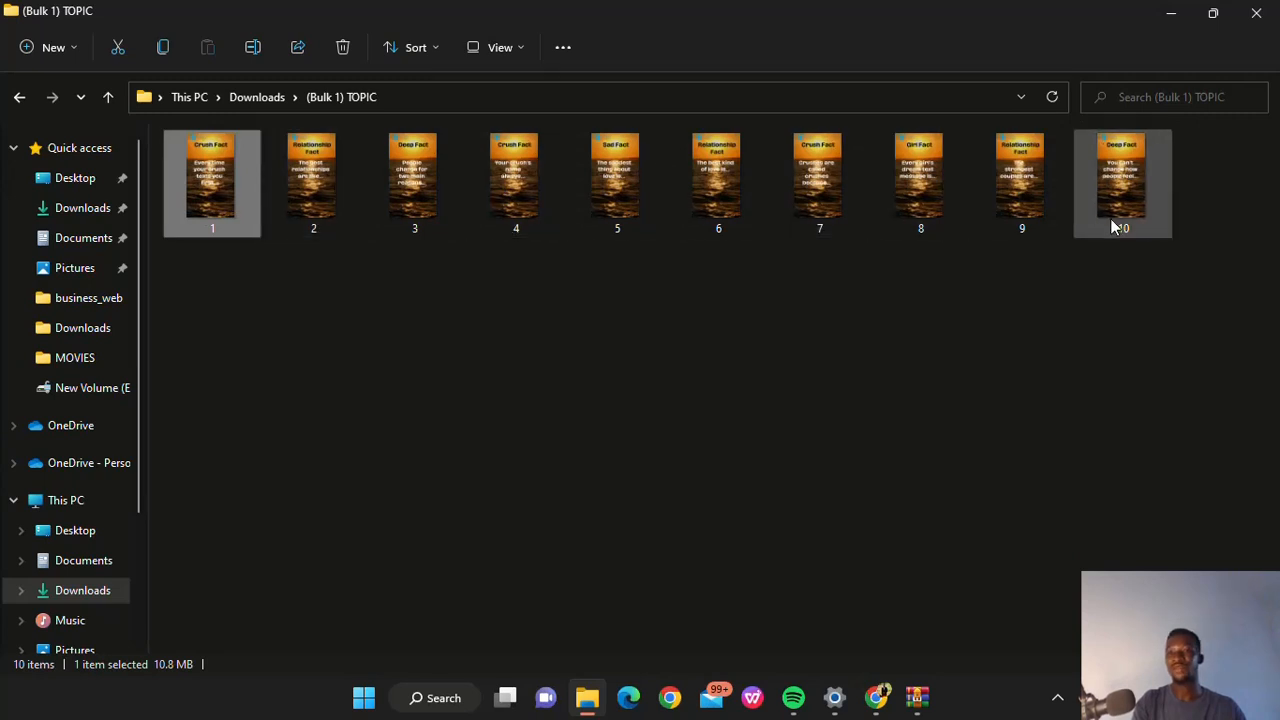
{"action": "double_click", "coordinate": [234, 184]}
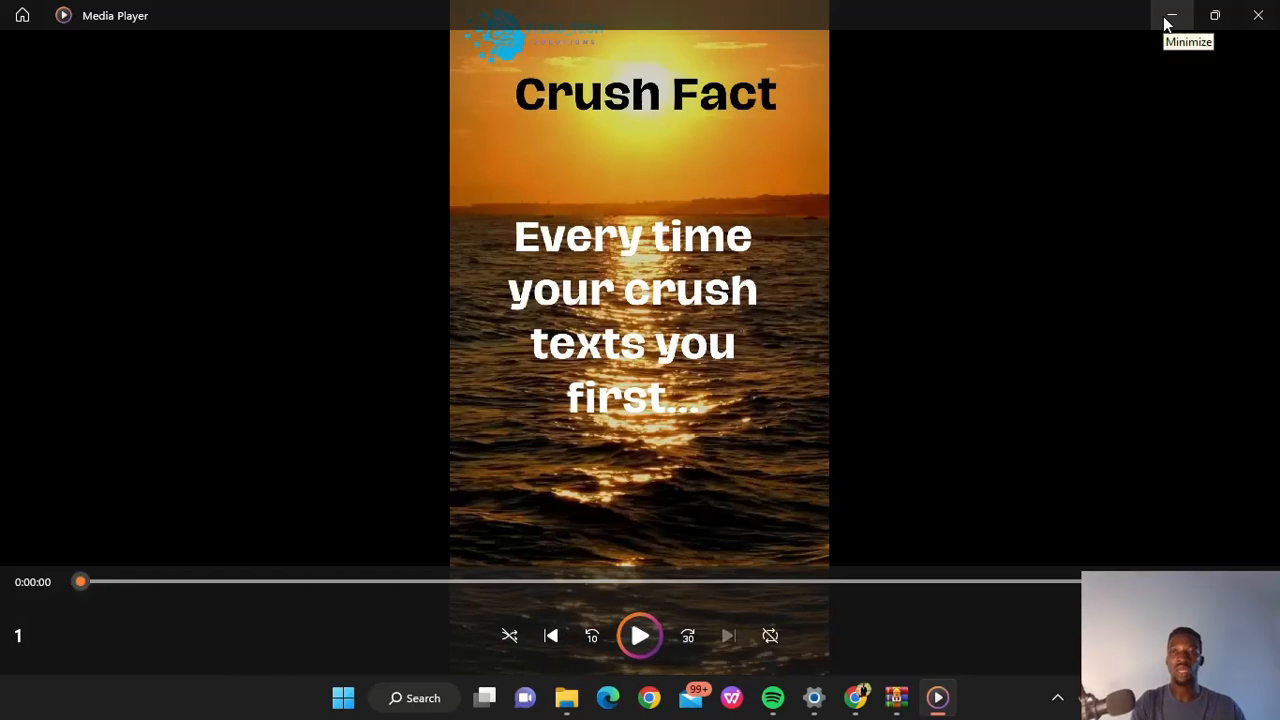
{"action": "left_click", "coordinate": [1257, 16]}
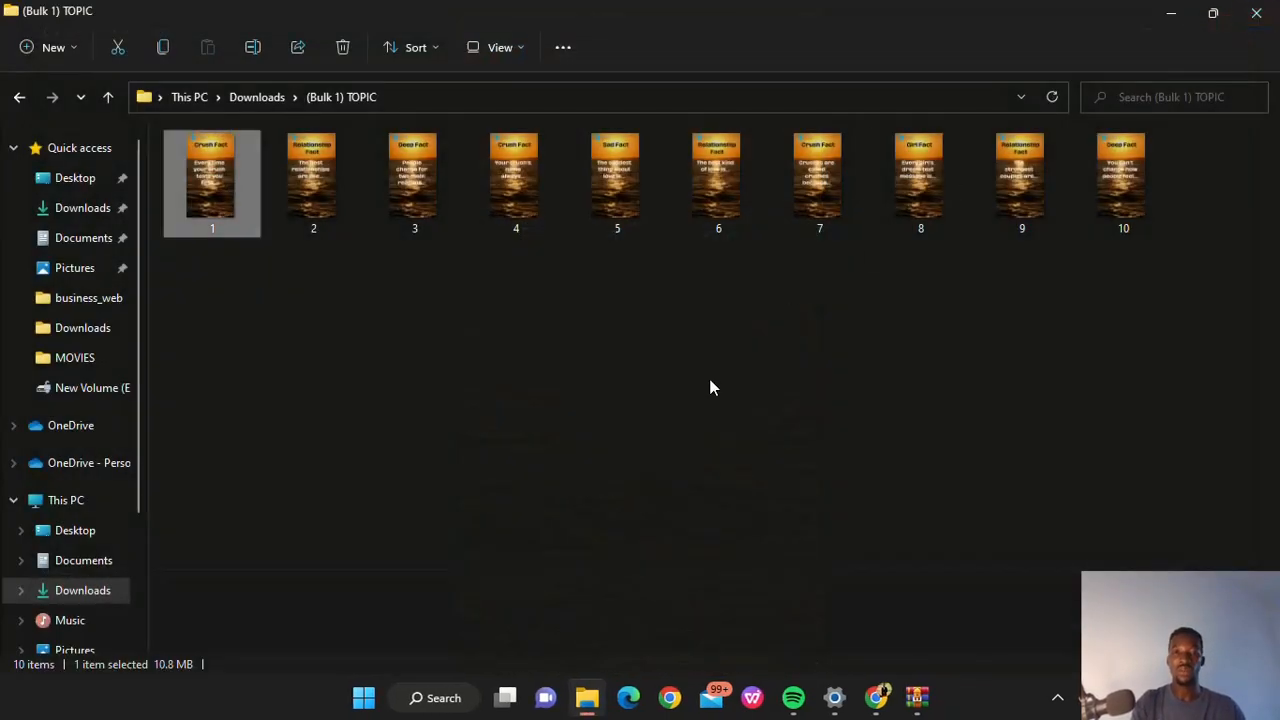
{"action": "left_click", "coordinate": [1177, 16]}
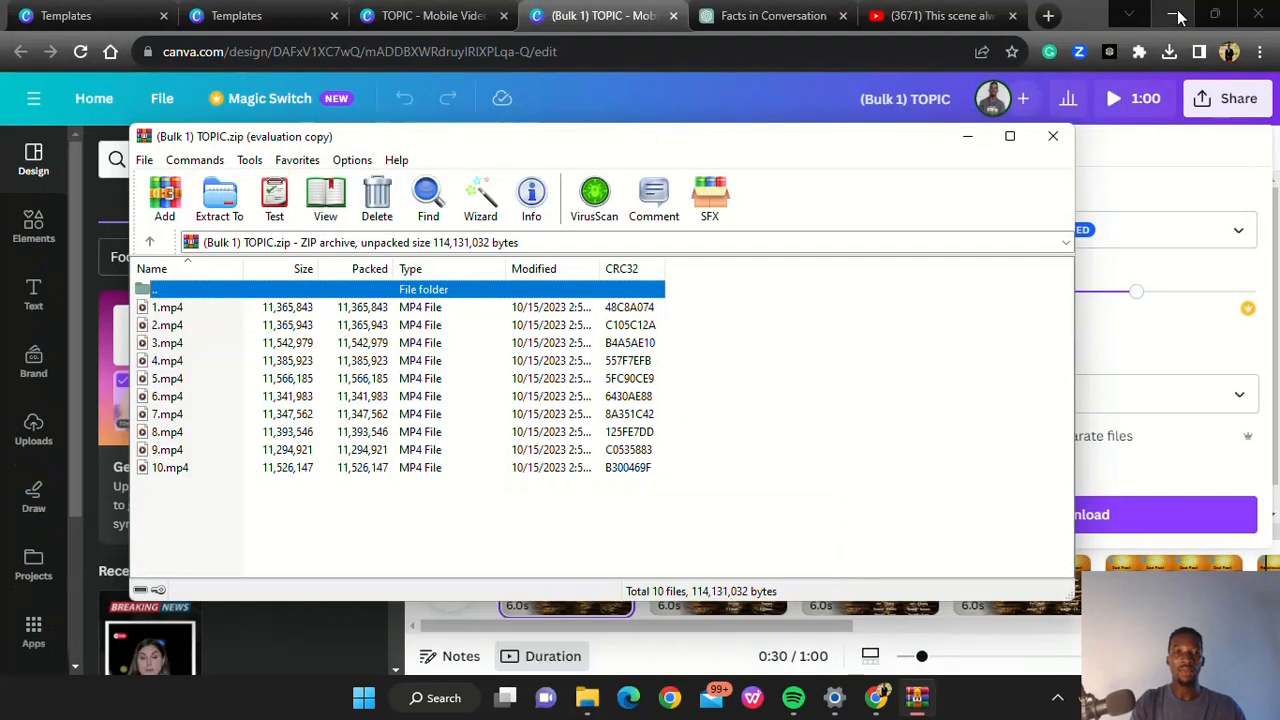
{"action": "left_click", "coordinate": [965, 140]}
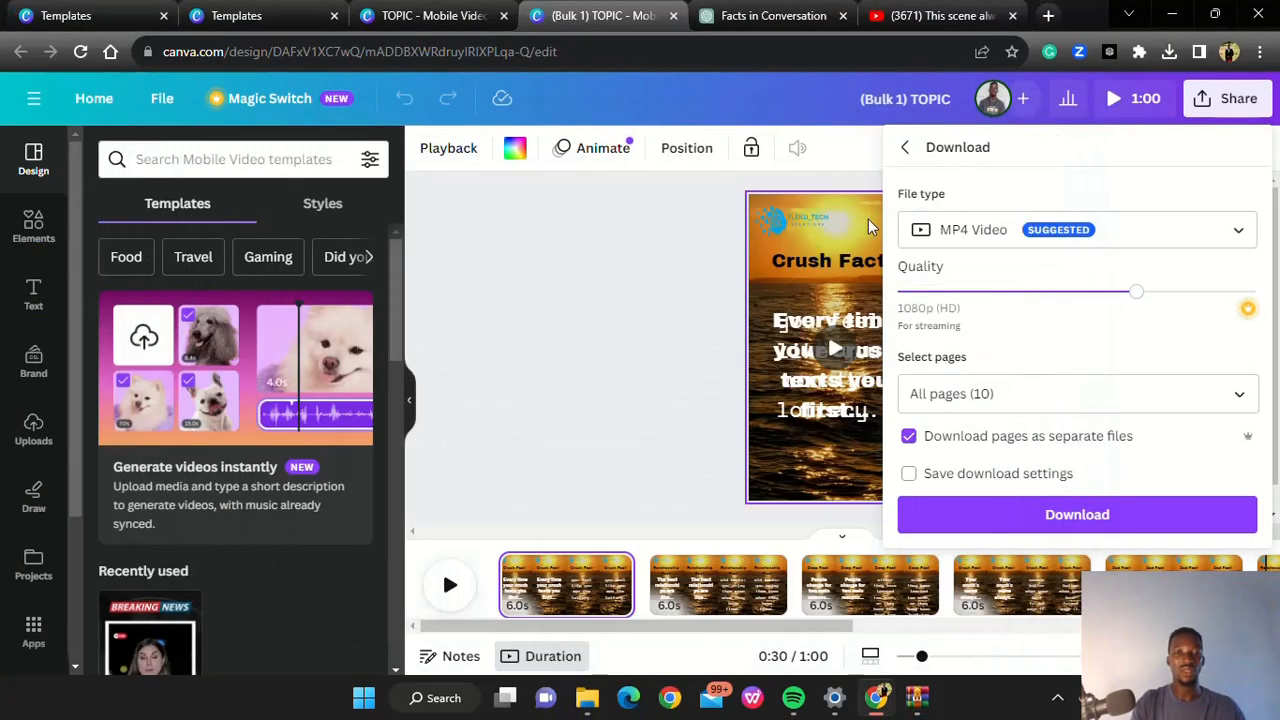
{"action": "left_click", "coordinate": [540, 391]}
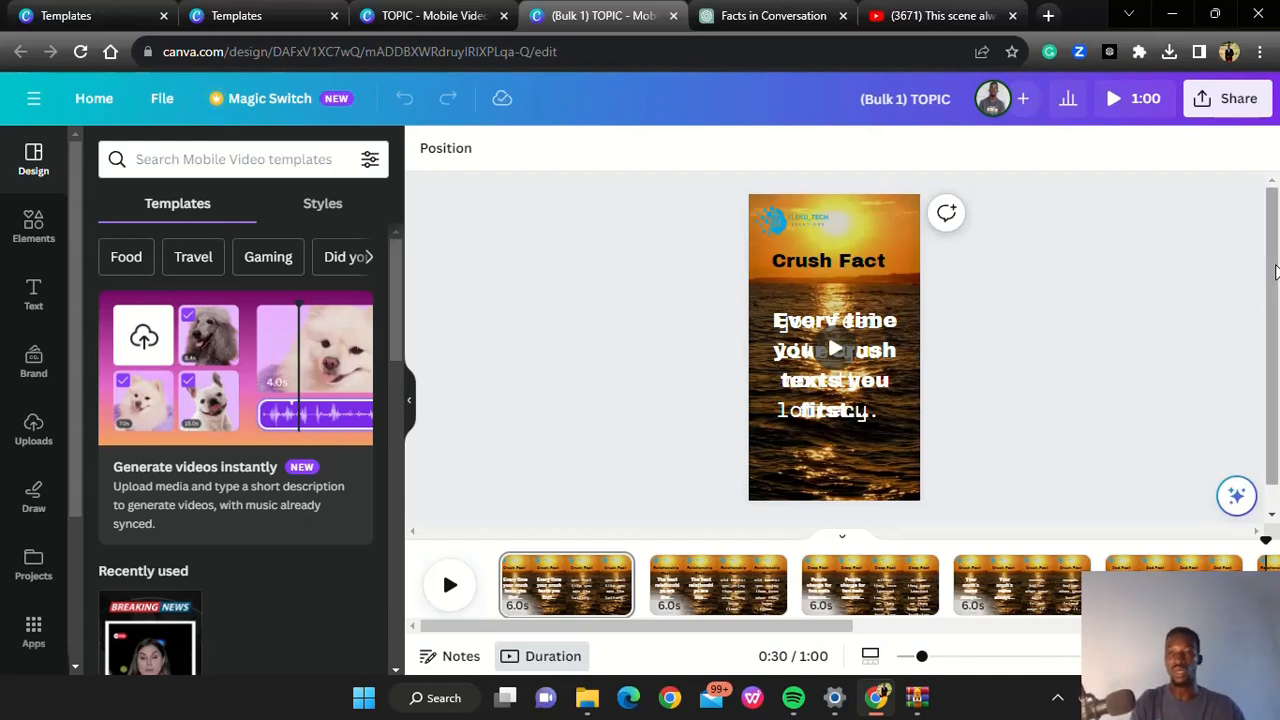
{"action": "mouse_move", "coordinate": [1273, 249]}
{"action": "left_mouse_down"}
{"action": "mouse_move", "coordinate": [1268, 304]}
{"action": "mouse_move", "coordinate": [1265, 236]}
{"action": "left_mouse_up"}
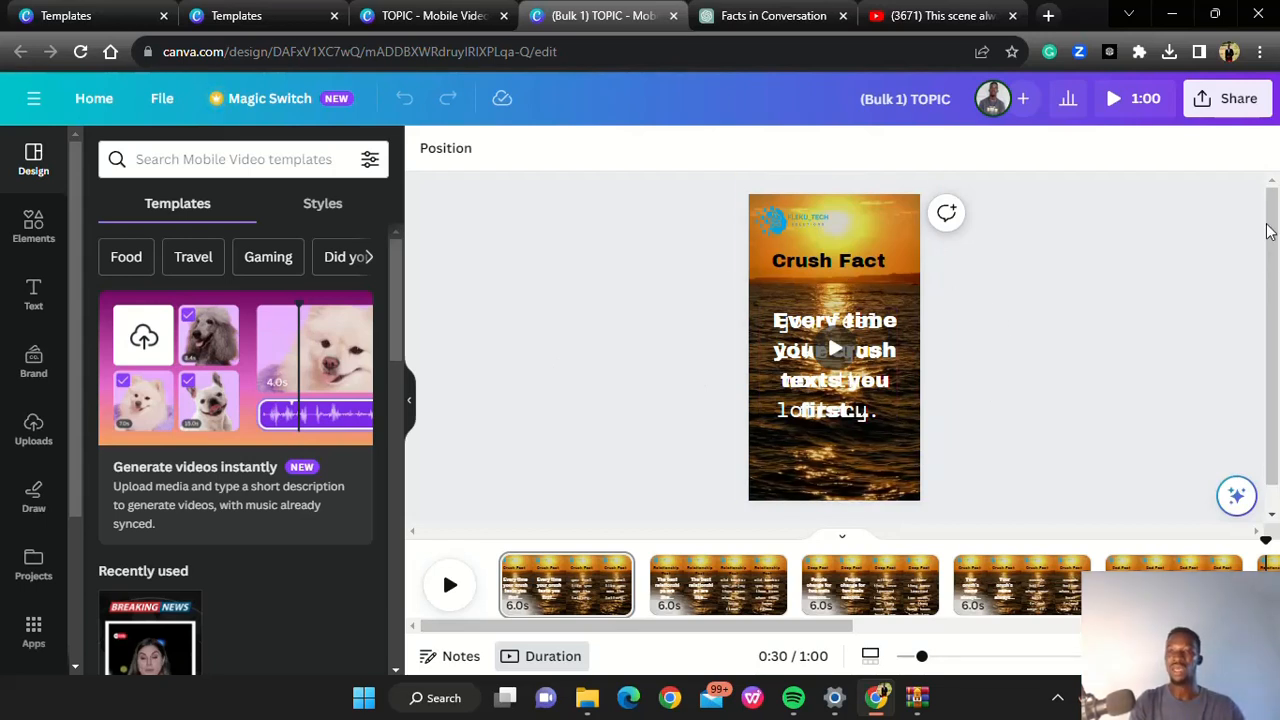
{"action": "left_click", "coordinate": [1057, 697]}
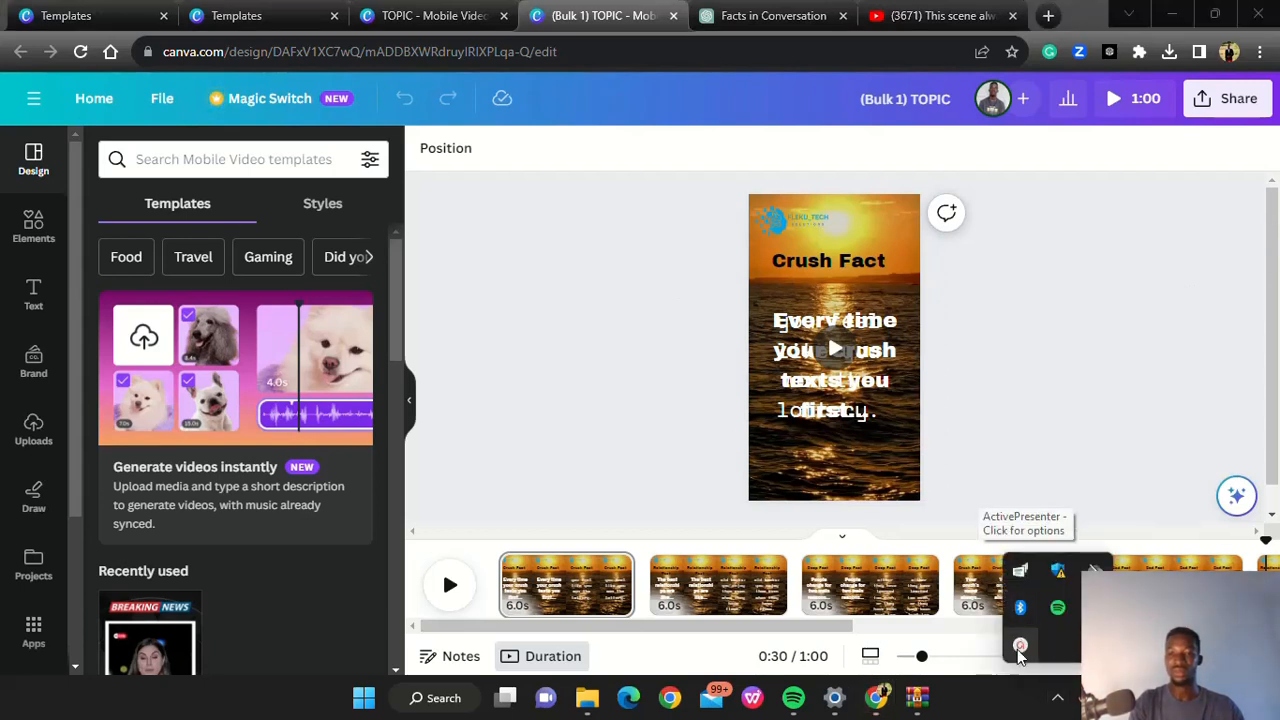